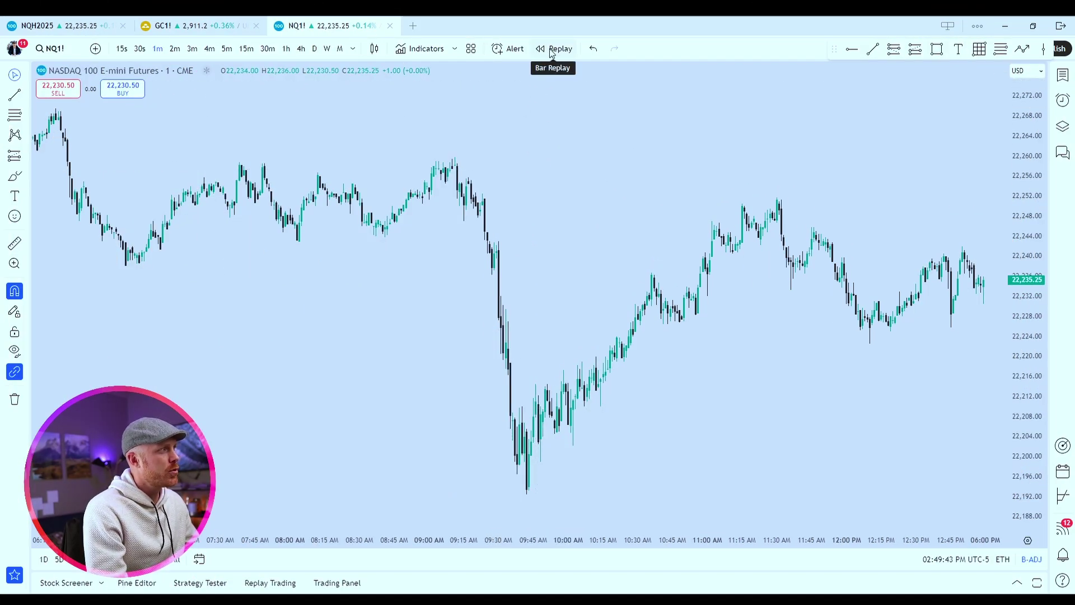
- Start Bar Replay on the 1-minute NQ1! chart from a bar in the evening session of January 26, 2025
left_click(585, 269)
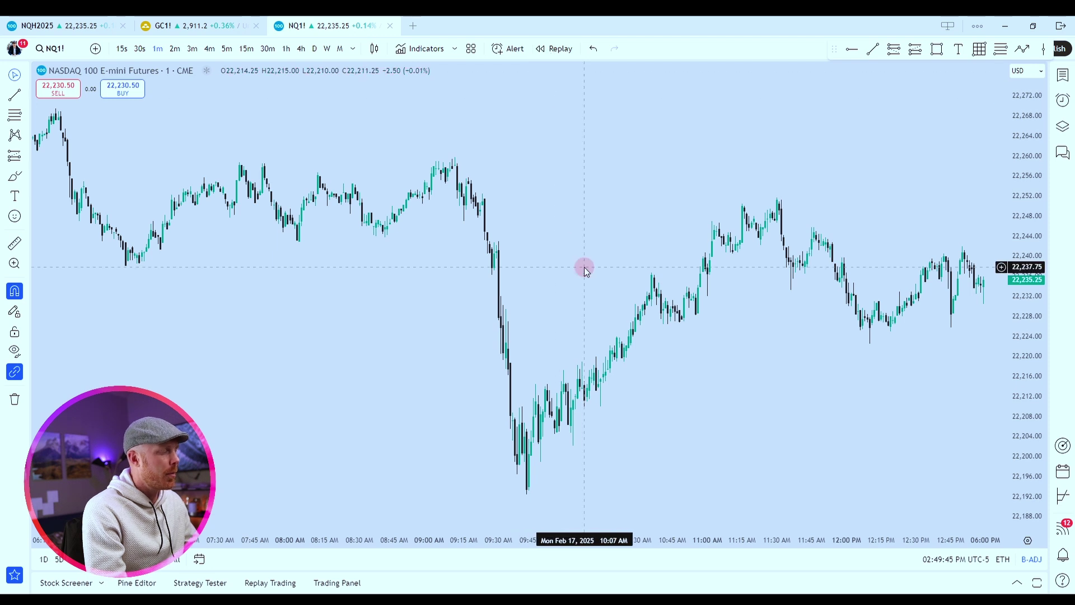
scroll(579, 335, "down", 5)
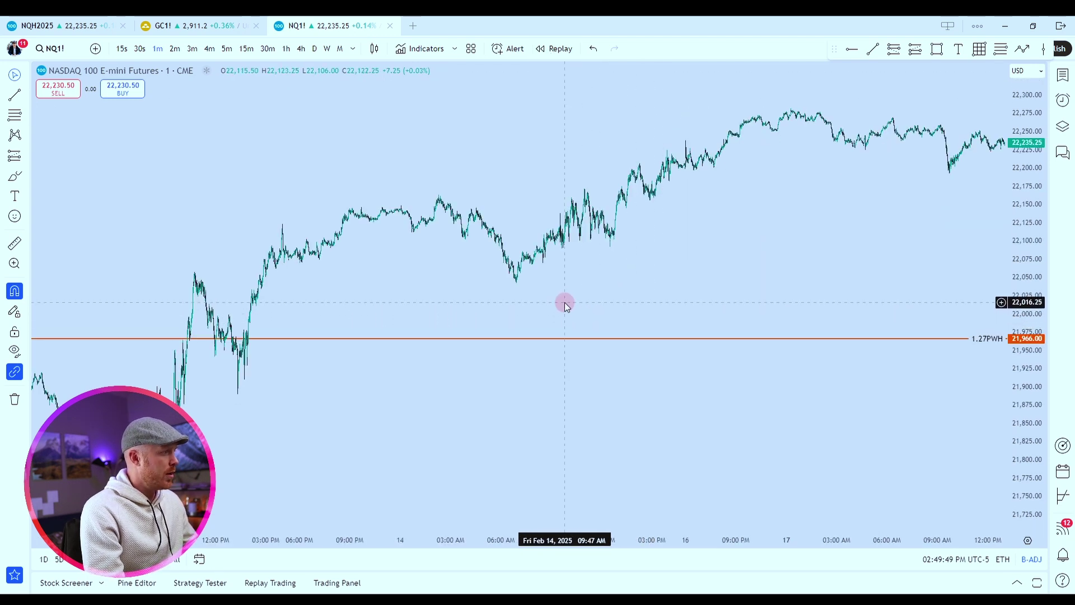
scroll(564, 302, "left", 5)
scroll(565, 302, "left", 15)
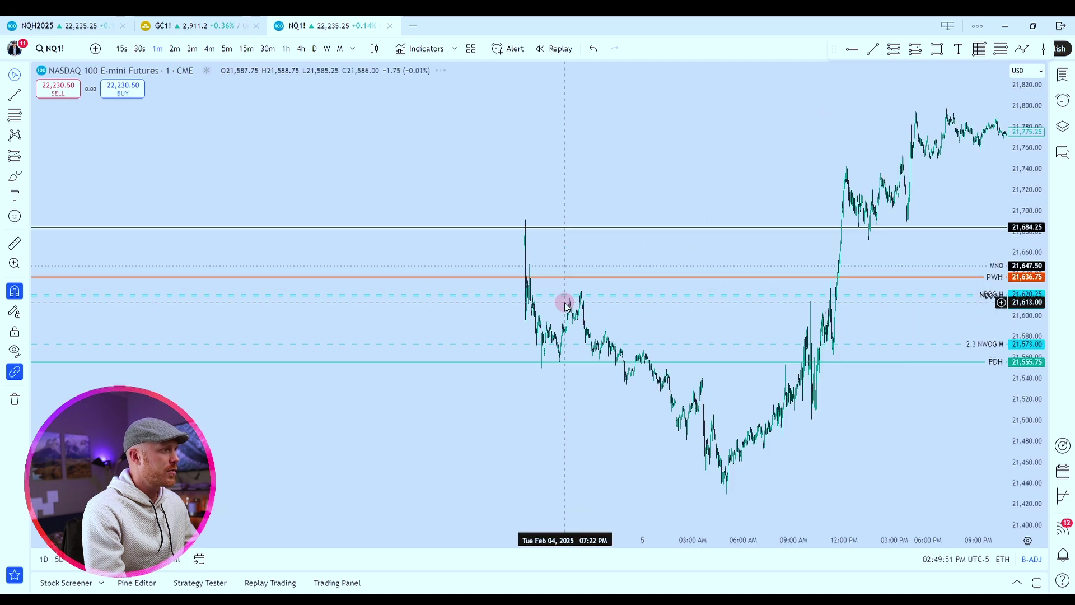
scroll(565, 303, "left", 15)
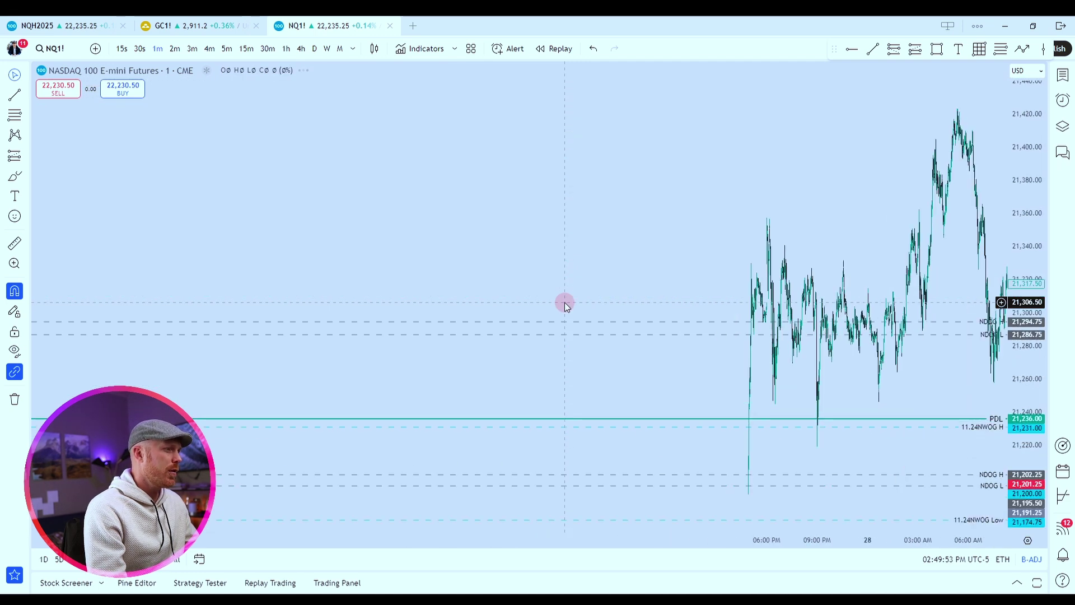
scroll(565, 302, "left", 5)
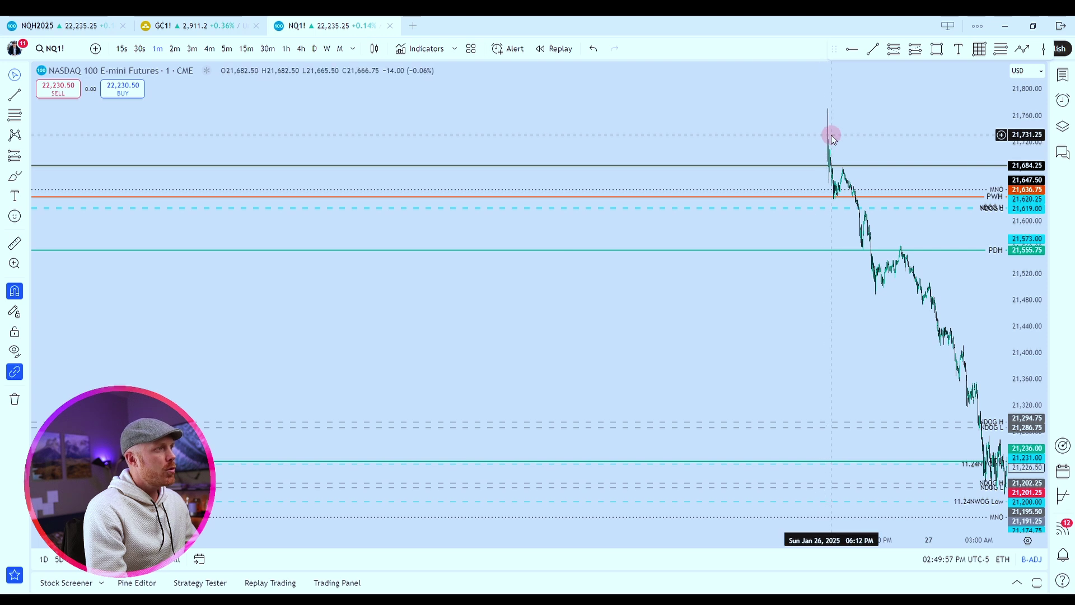
mouse_move(821, 125)
left_mouse_down()
mouse_move(831, 115)
mouse_move(832, 224)
mouse_move(828, 98)
mouse_move(832, 154)
mouse_move(831, 143)
left_mouse_up()
left_click(833, 240)
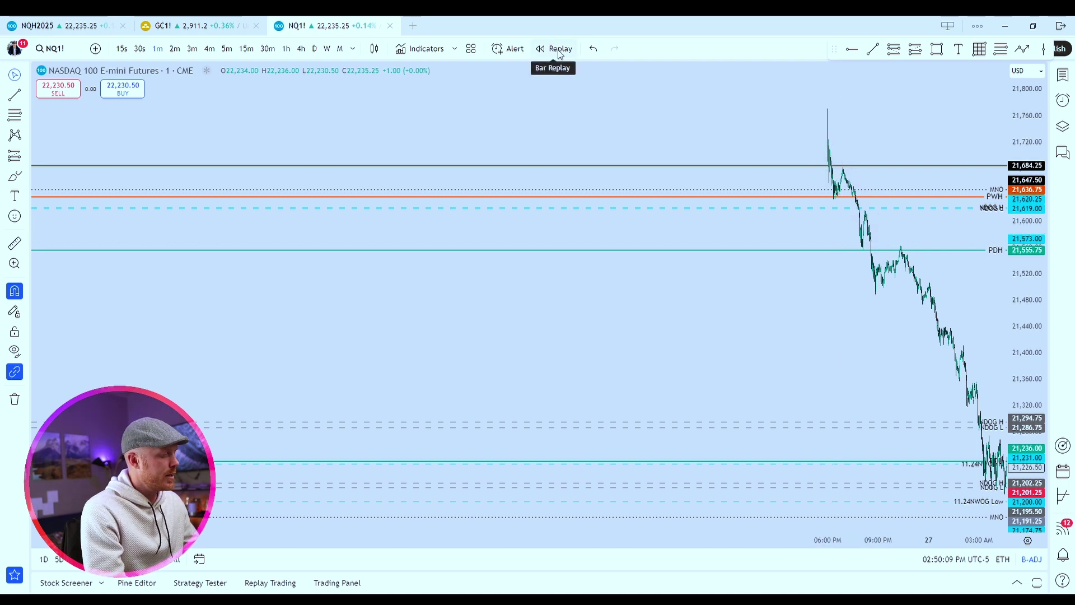
left_click(559, 51)
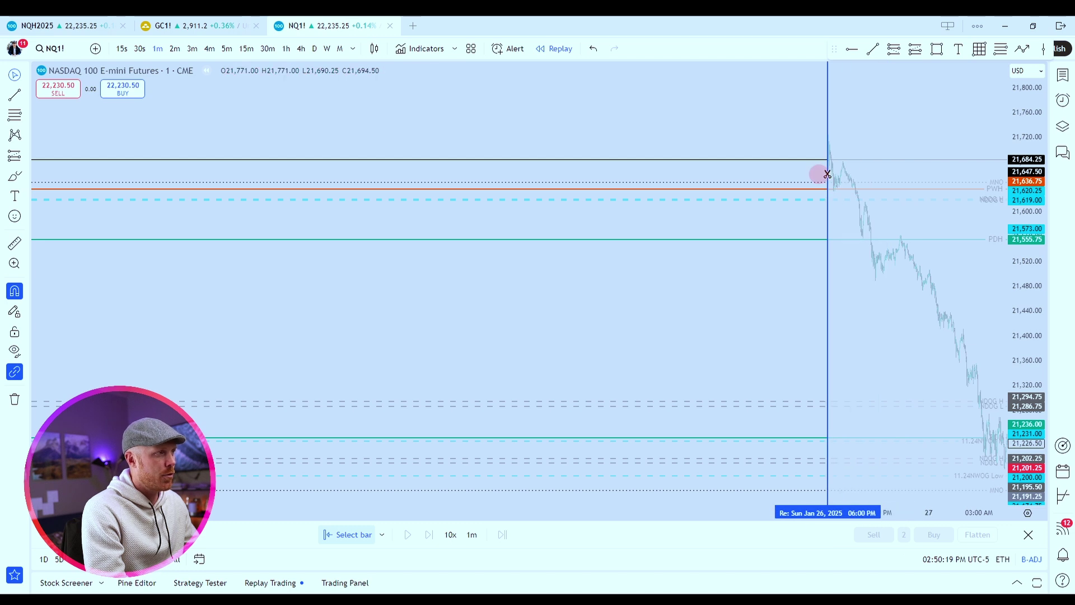
left_click(859, 198)
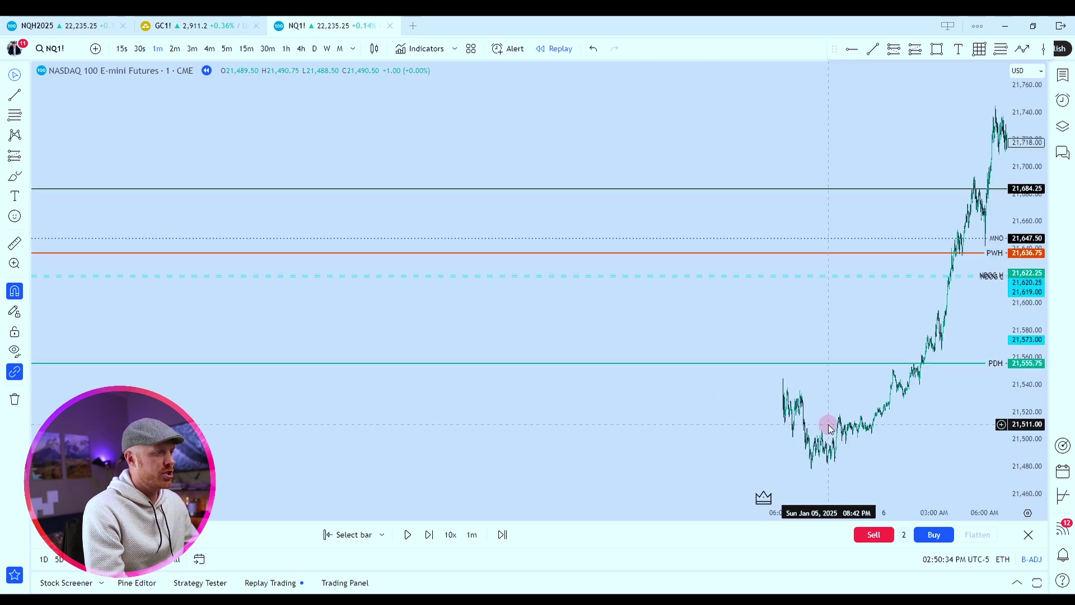
- Move the replay start back to the January 5, 2025 evening session and from there to about 9:20 AM on December 4, 2024
left_click(351, 534)
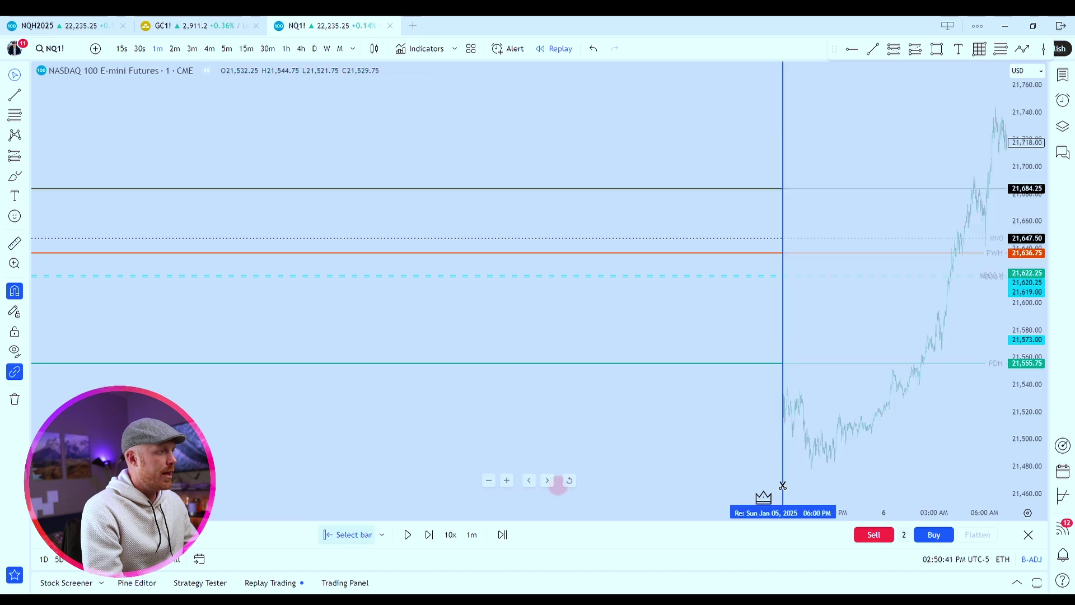
left_click(853, 424)
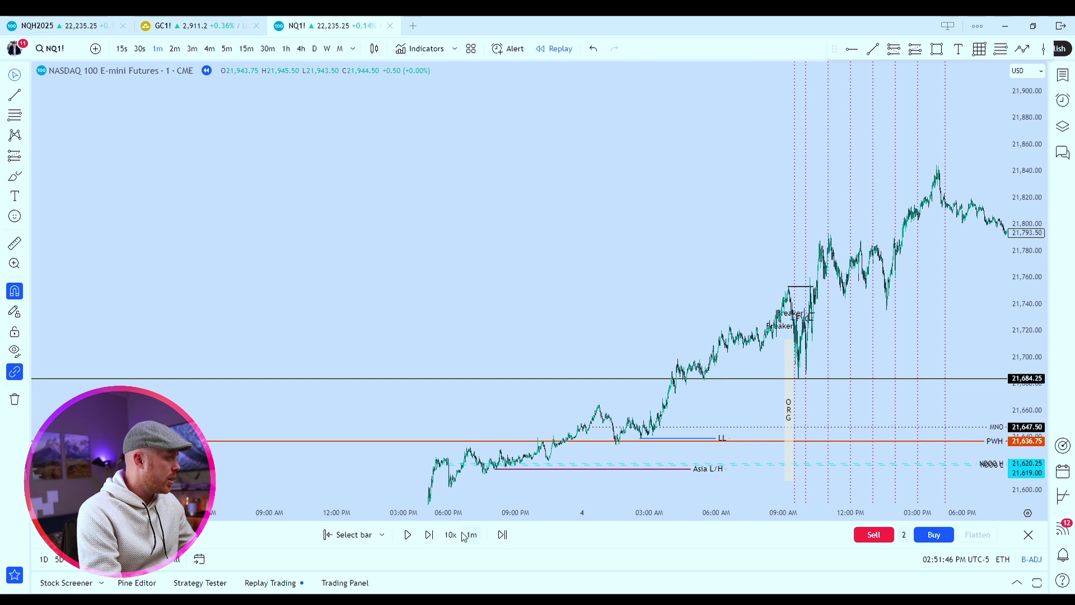
left_click(346, 534)
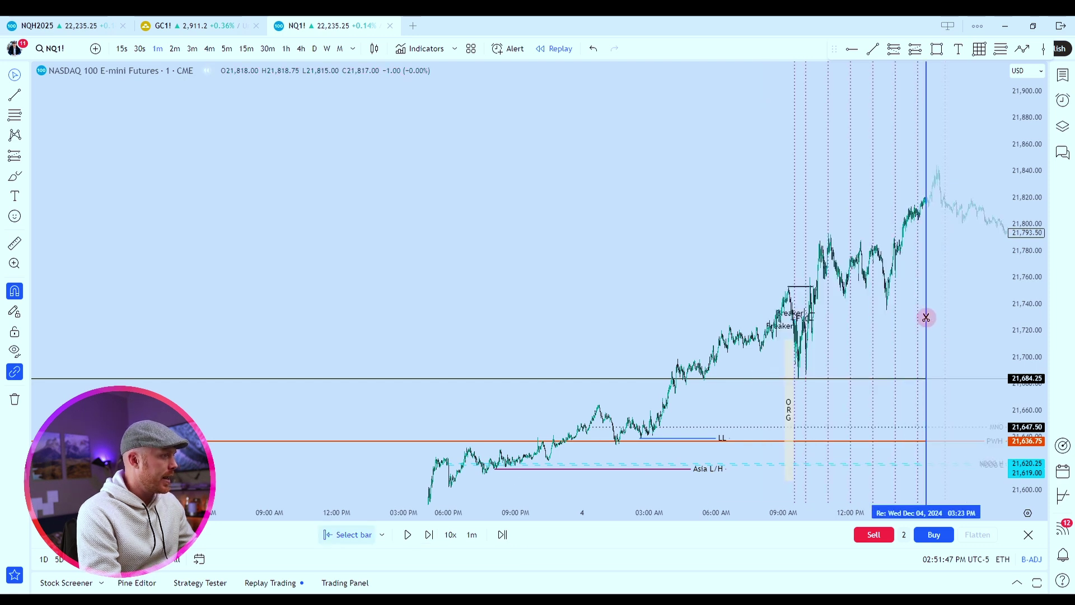
left_click(790, 319)
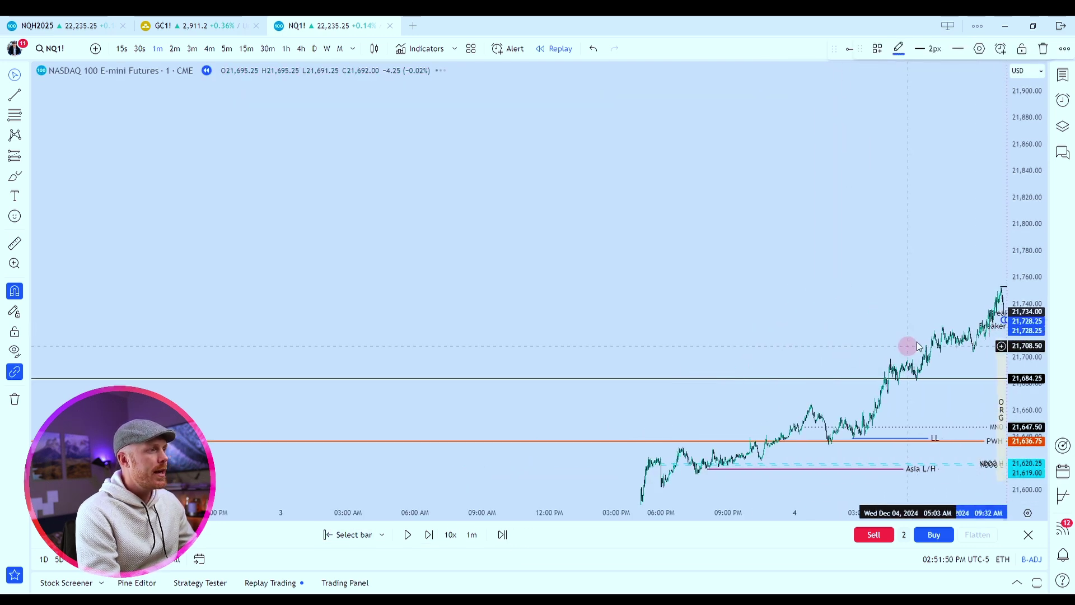
scroll(973, 338, "up", 3)
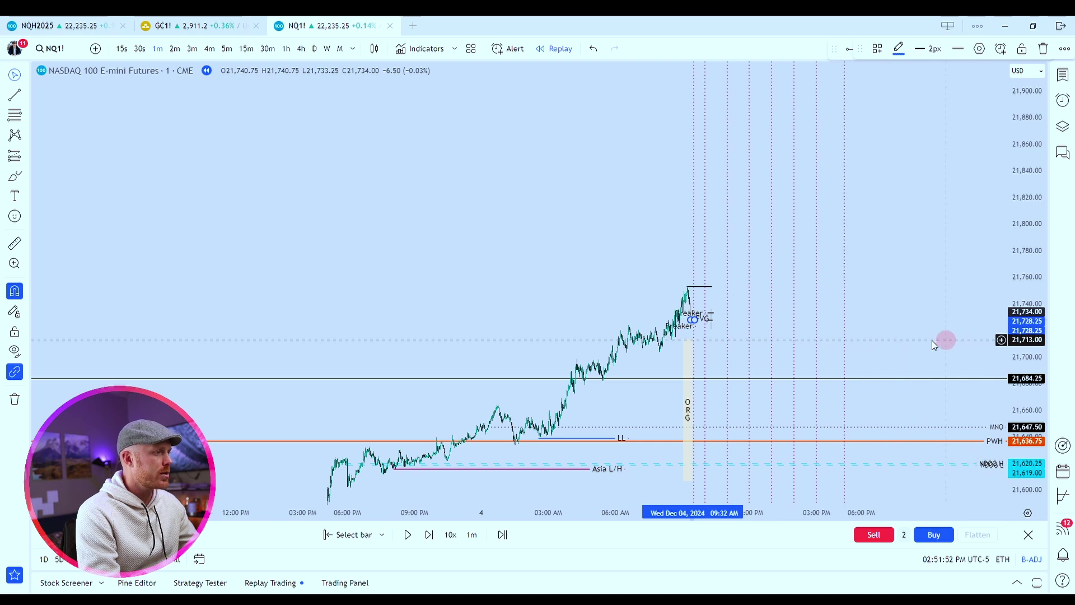
scroll(724, 347, "up", 4)
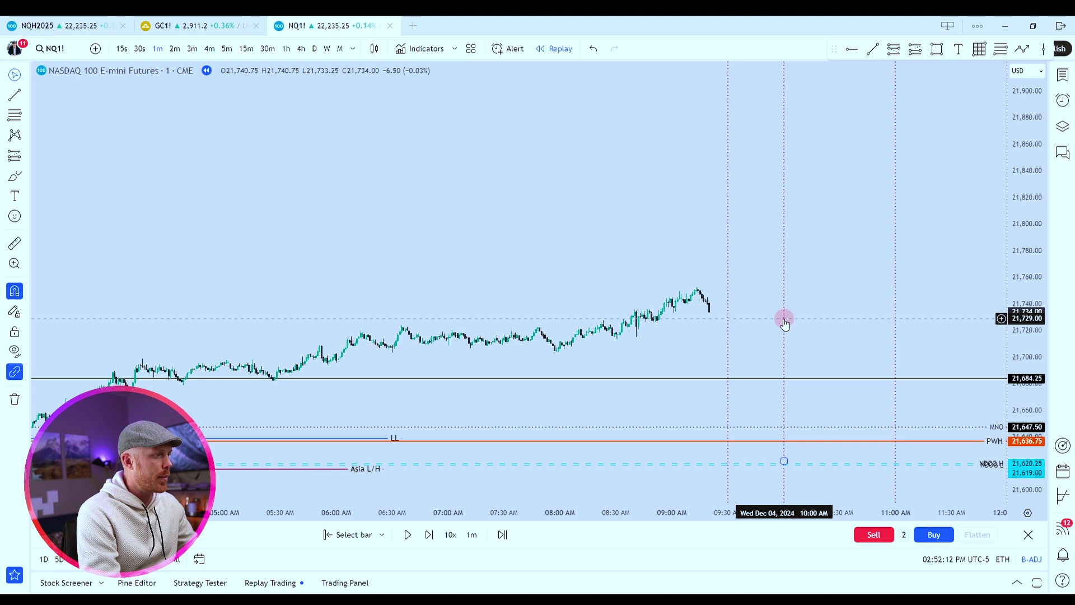
scroll(895, 306, "left", 3)
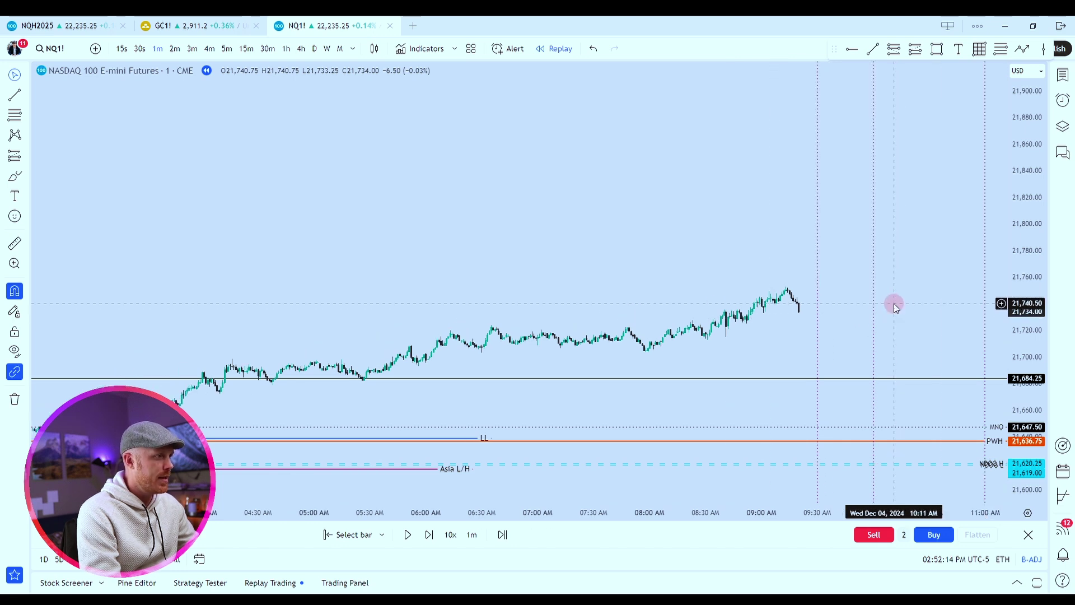
scroll(894, 304, "down", 5)
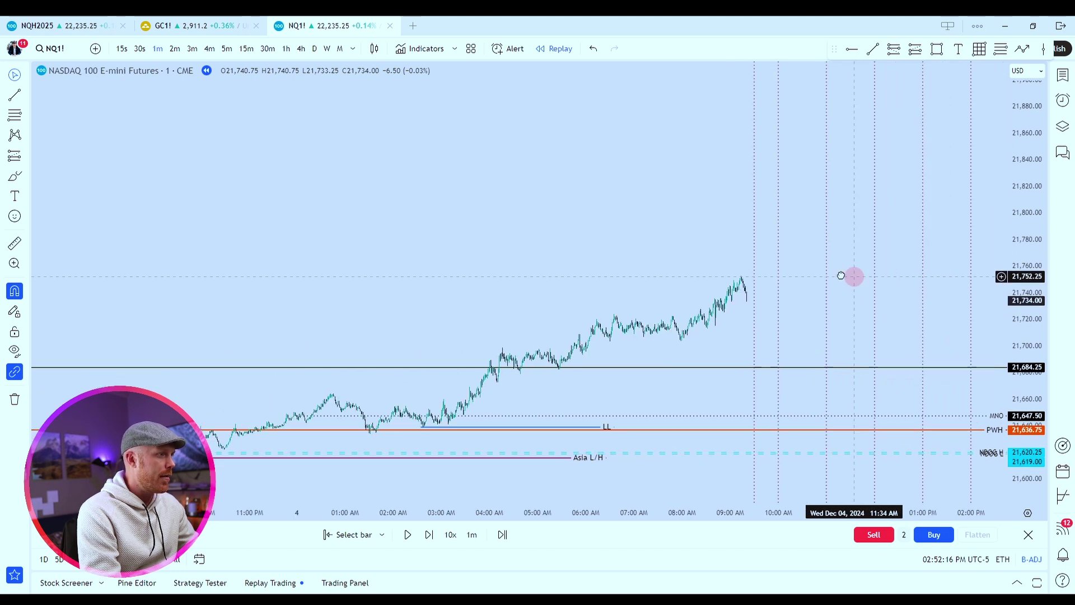
left_click_drag(854, 276, 711, 277)
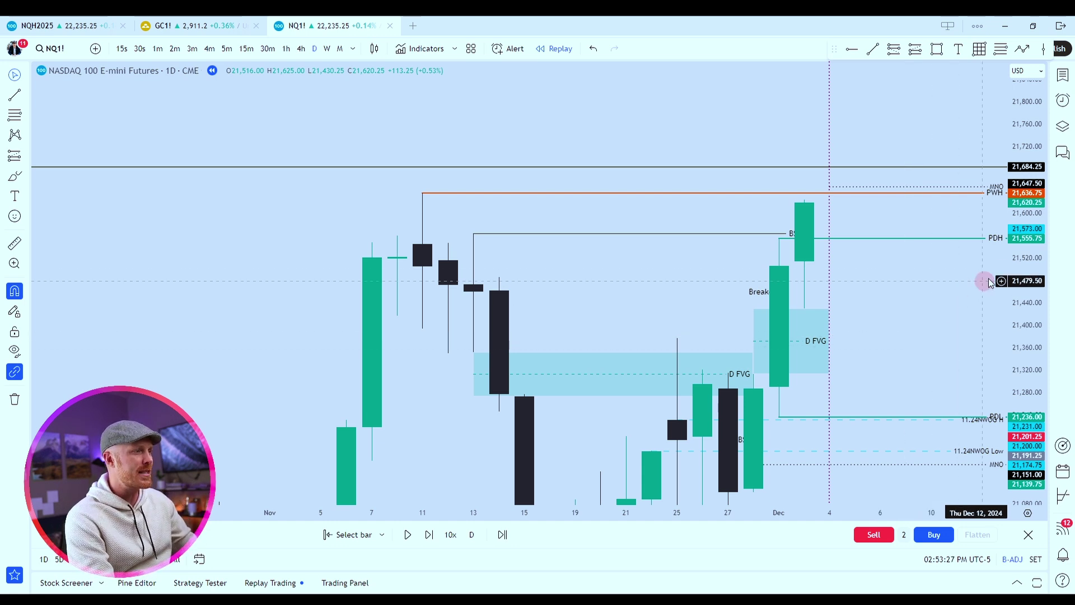
- Examine the December 3, 2024 daily candle against the previous week's high, previous day's levels and daily fair value gap
left_click_drag(1023, 259, 1024, 264)
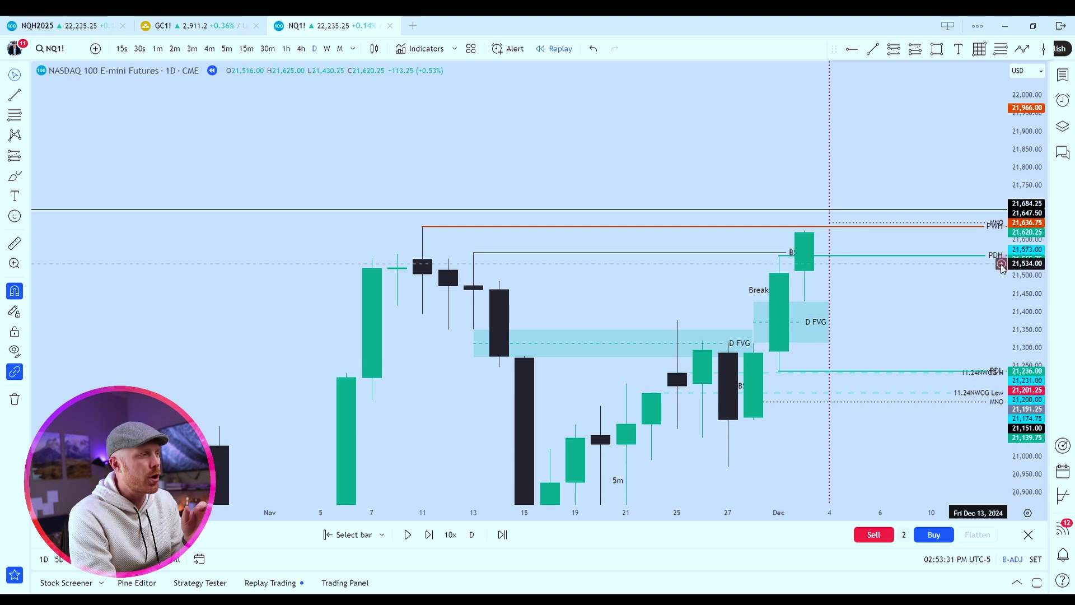
left_click(806, 255)
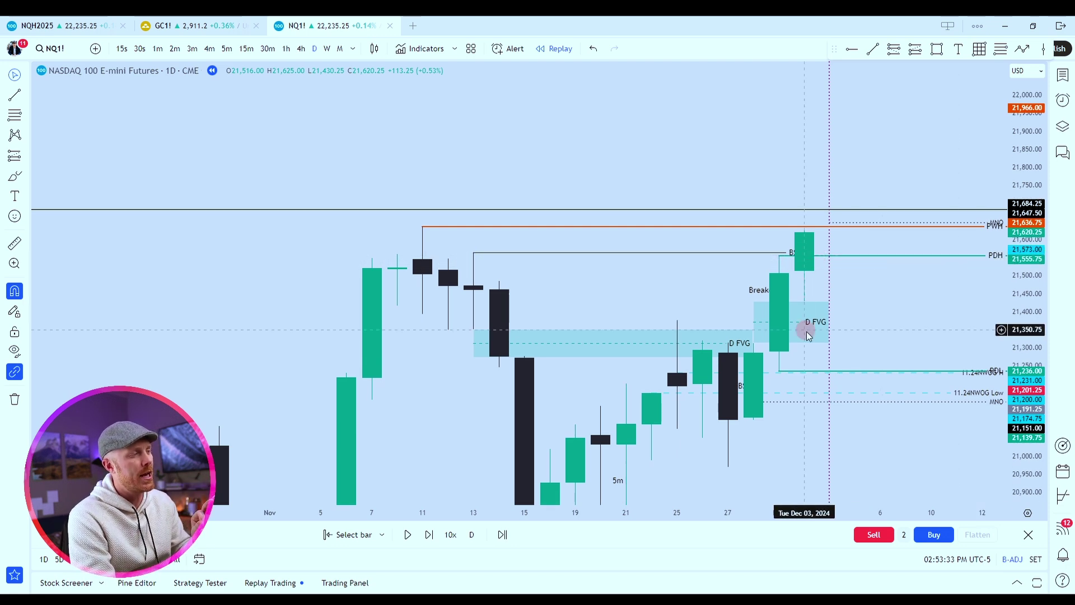
left_click(803, 271)
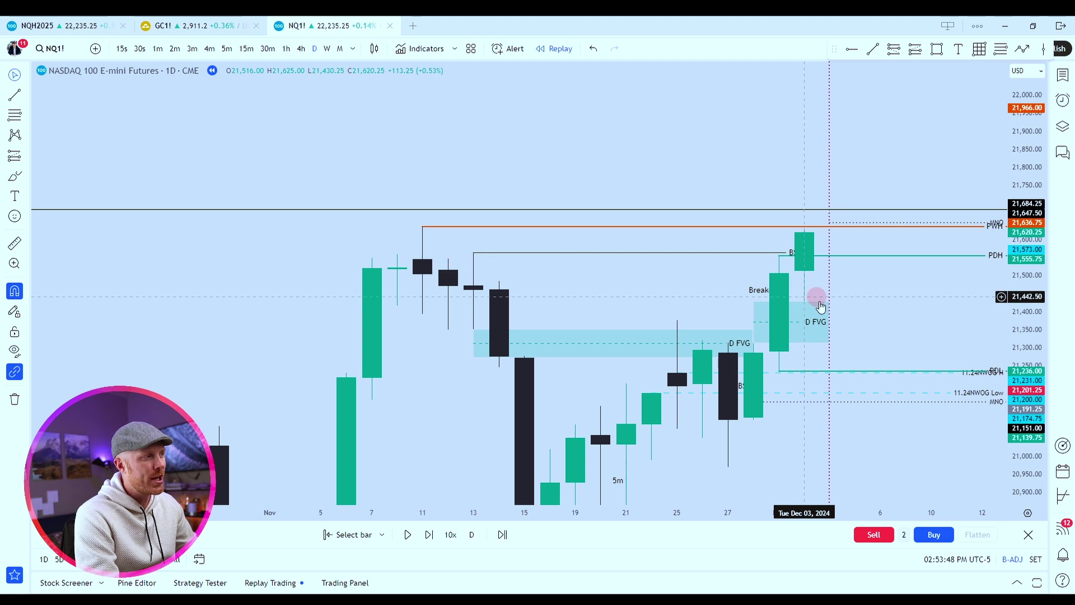
scroll(812, 314, "down", 3)
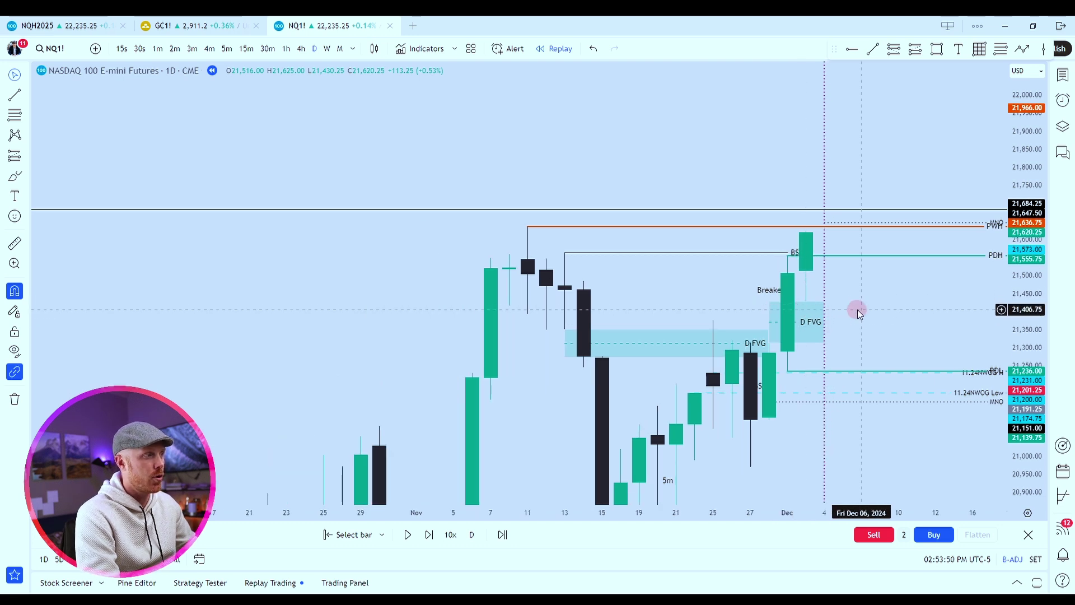
left_click_drag(797, 318, 843, 255)
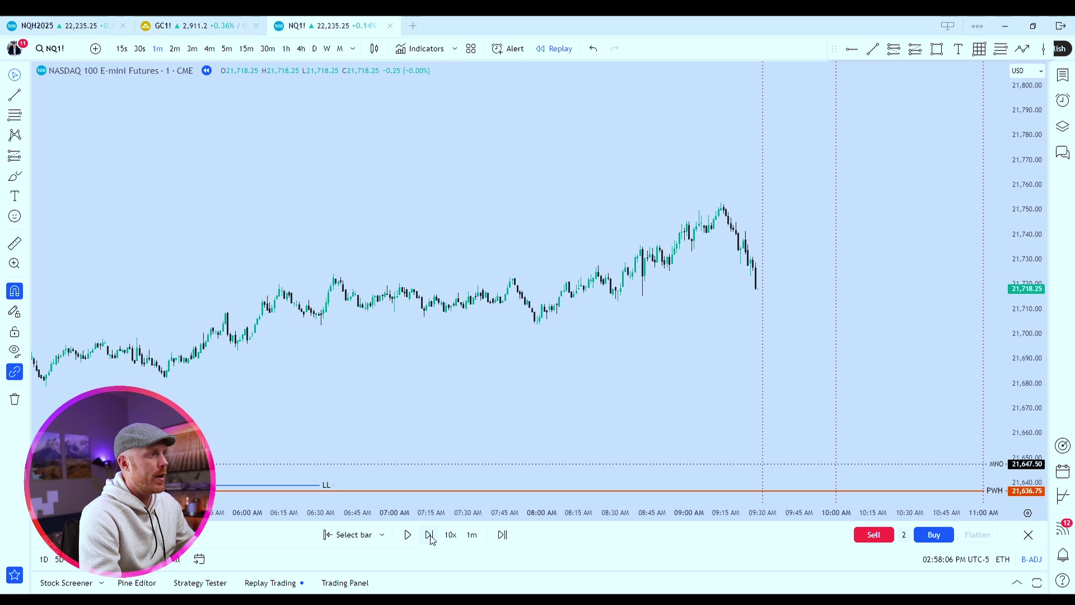
- Advance the 1-minute replay bar by bar to the 9:29 AM candle on December 4, 2024
left_click(430, 536)
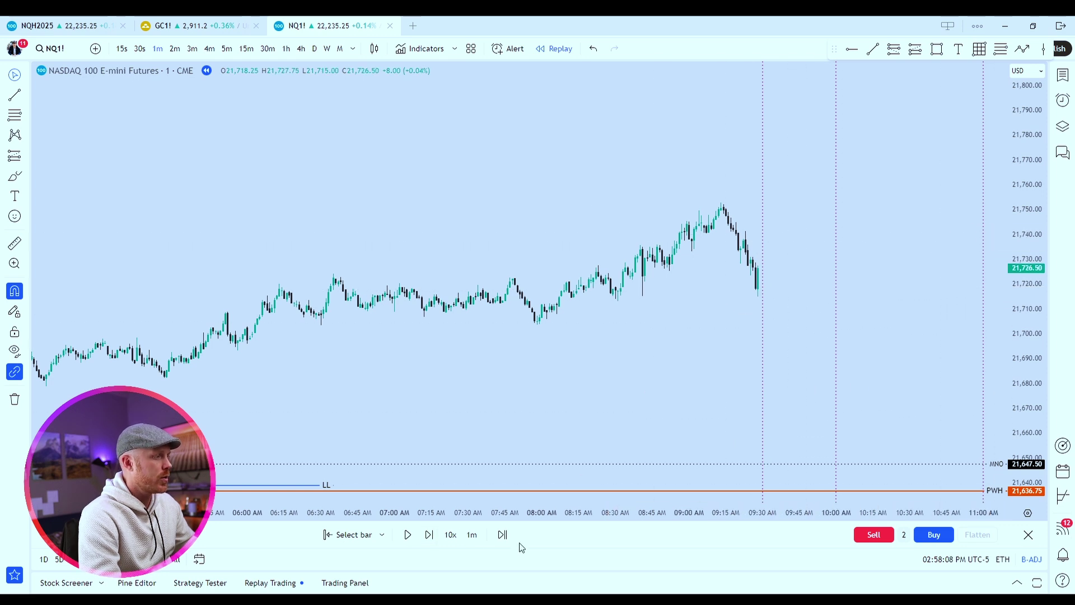
left_click(430, 536)
key("shift+Right")
key("shift+Right")
key("shift+Right")
key("shift+Right")
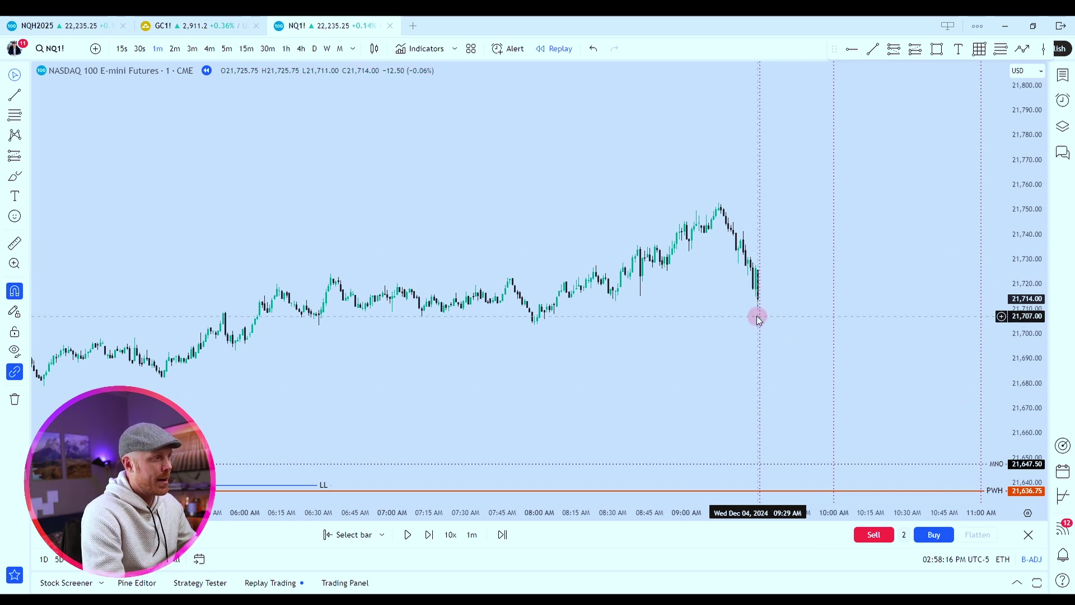
- Examine the marked overnight LL and Asia L/H levels and the NDOG high and low around the December 3 session change
scroll(734, 335, "down", 3)
left_click_drag(735, 334, 787, 261)
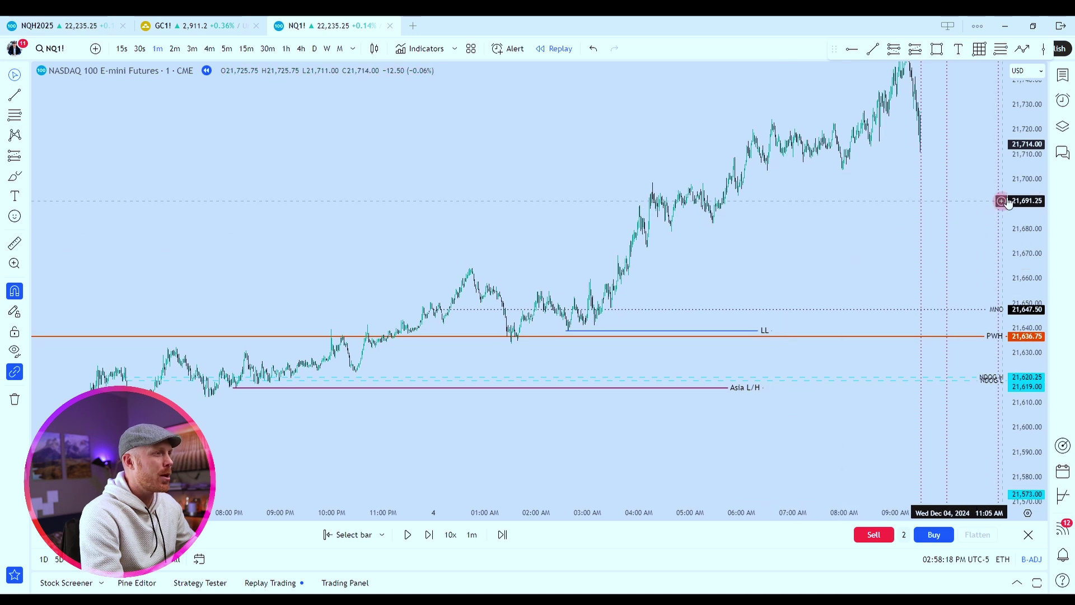
left_click_drag(1034, 180, 941, 232)
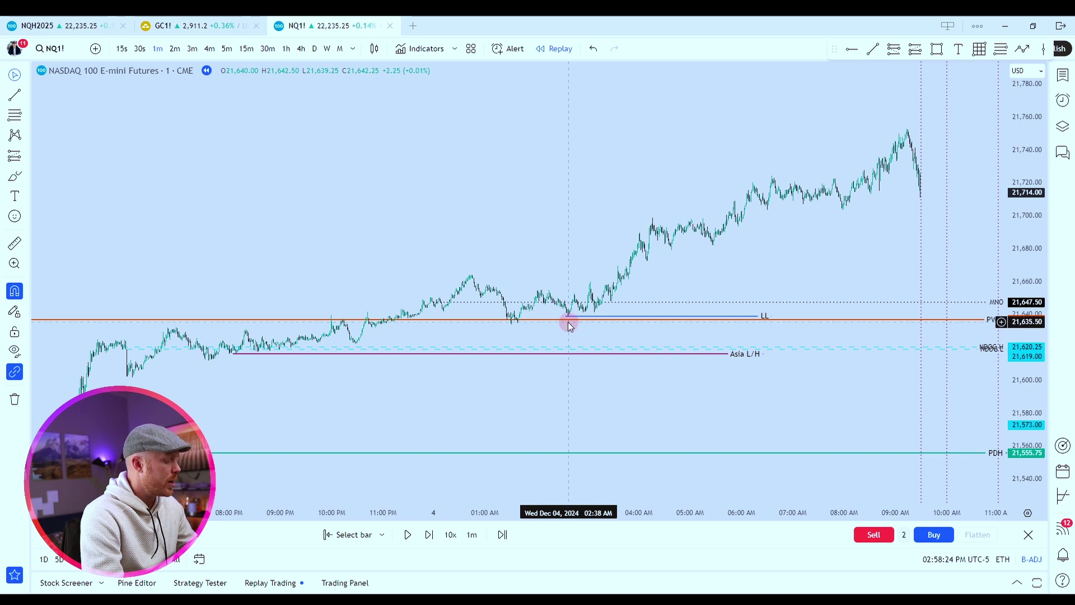
left_click_drag(566, 317, 788, 315)
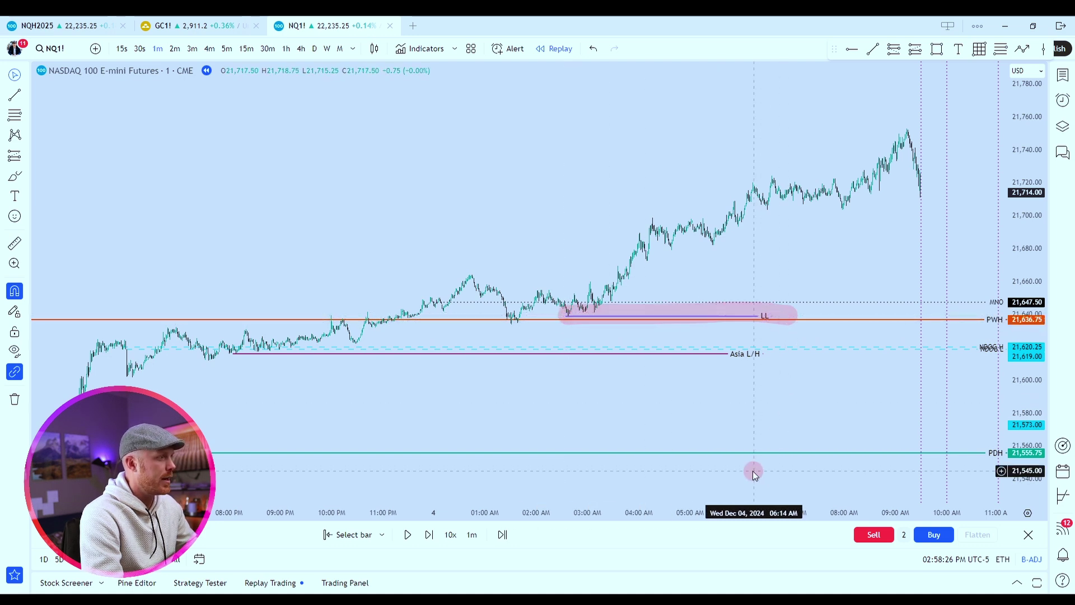
left_click_drag(230, 354, 780, 362)
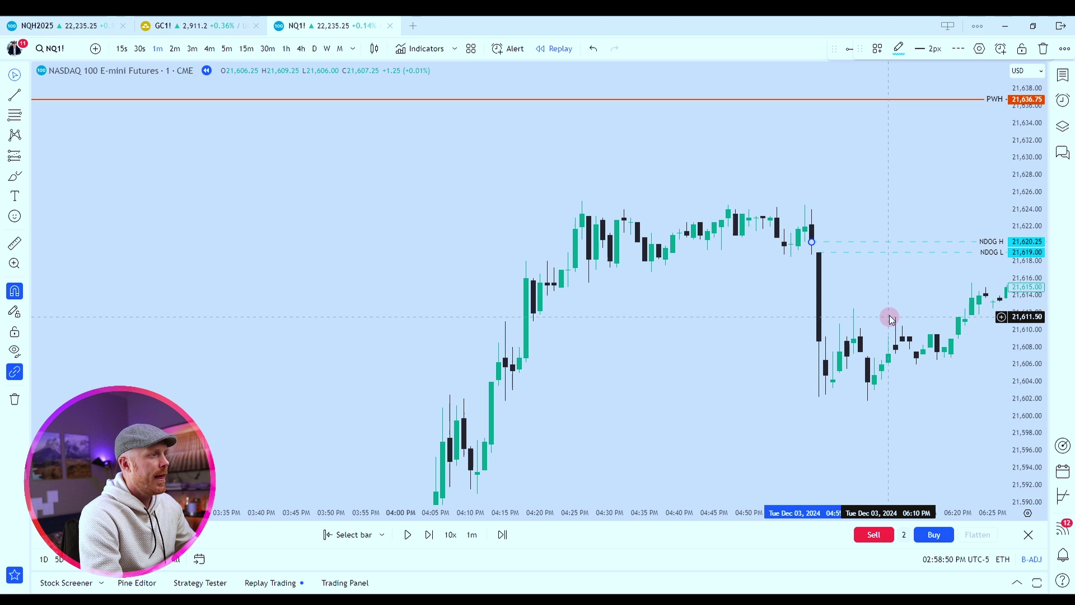
scroll(896, 302, "up", 3)
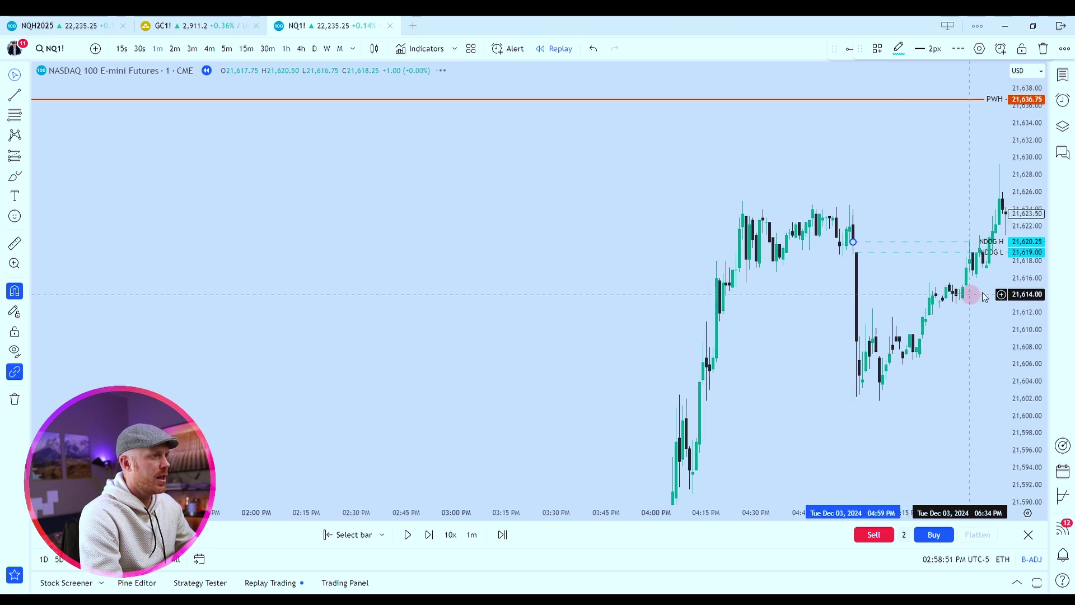
scroll(1022, 281, "down", 3)
mouse_move(985, 370)
left_mouse_down()
mouse_move(790, 301)
mouse_move(658, 221)
mouse_move(745, 273)
left_mouse_up()
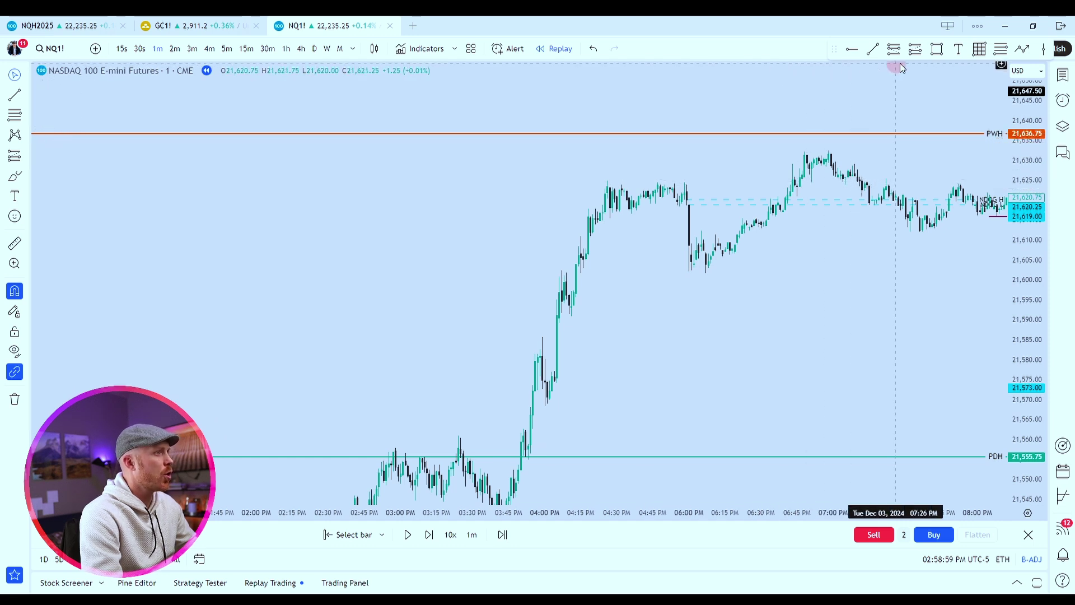
- Draw a rectangle labelled ORG just before 9:30 AM, spanning from 21,714.00 down to about 21,607
left_click(937, 49)
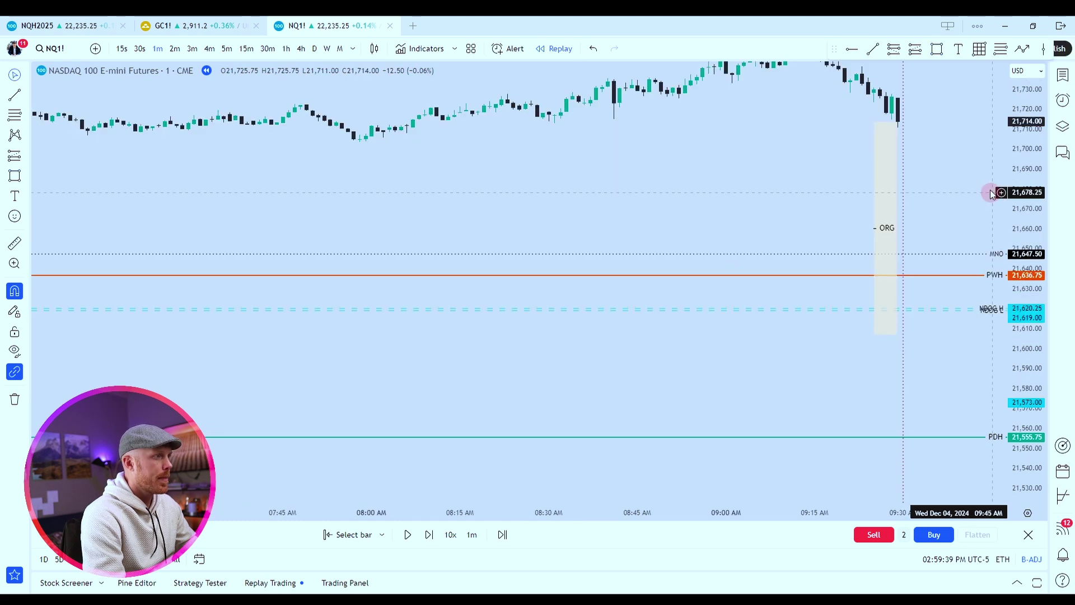
scroll(960, 297, "up", 2)
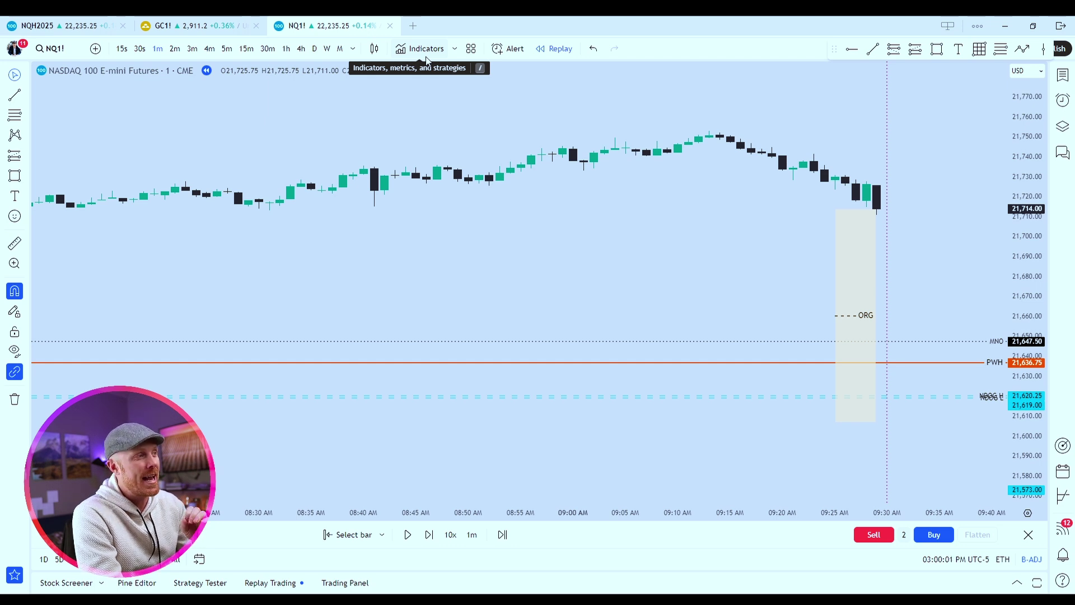
scroll(920, 353, "up", 3)
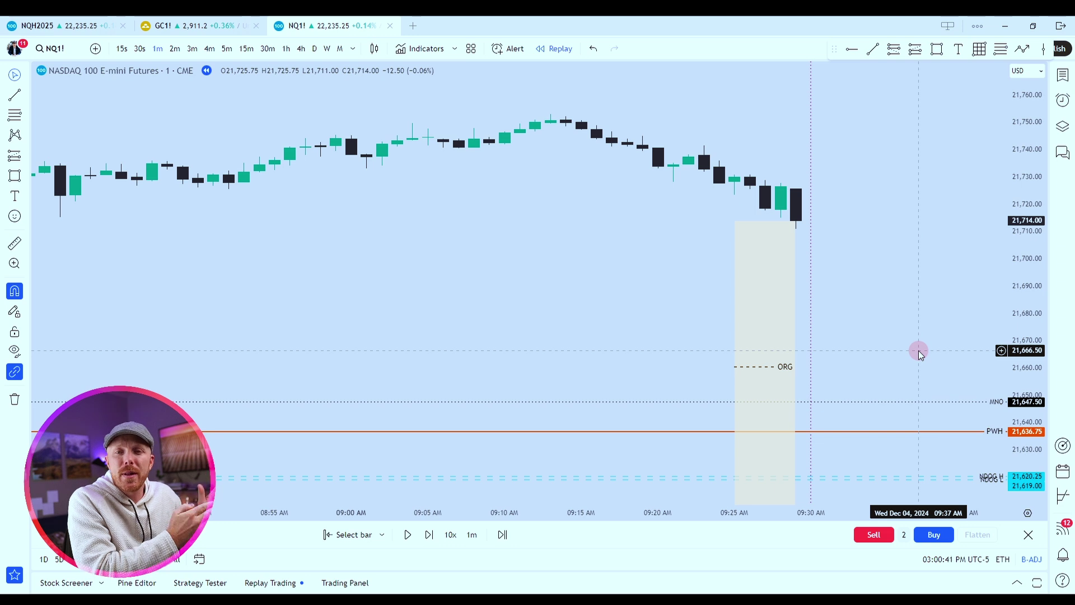
scroll(684, 311, "down", 5)
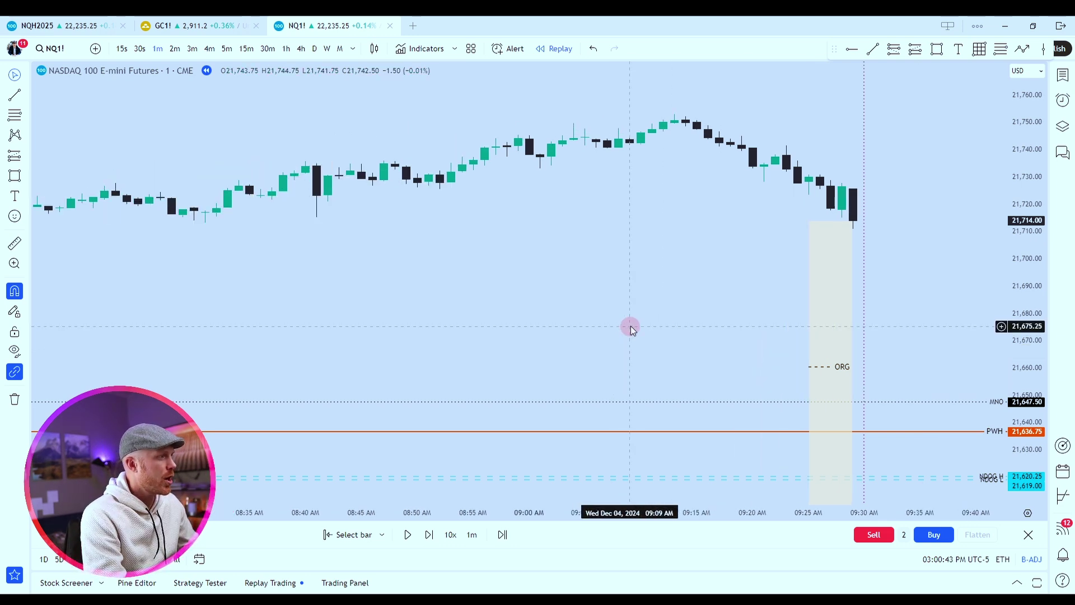
scroll(930, 266, "down", 5)
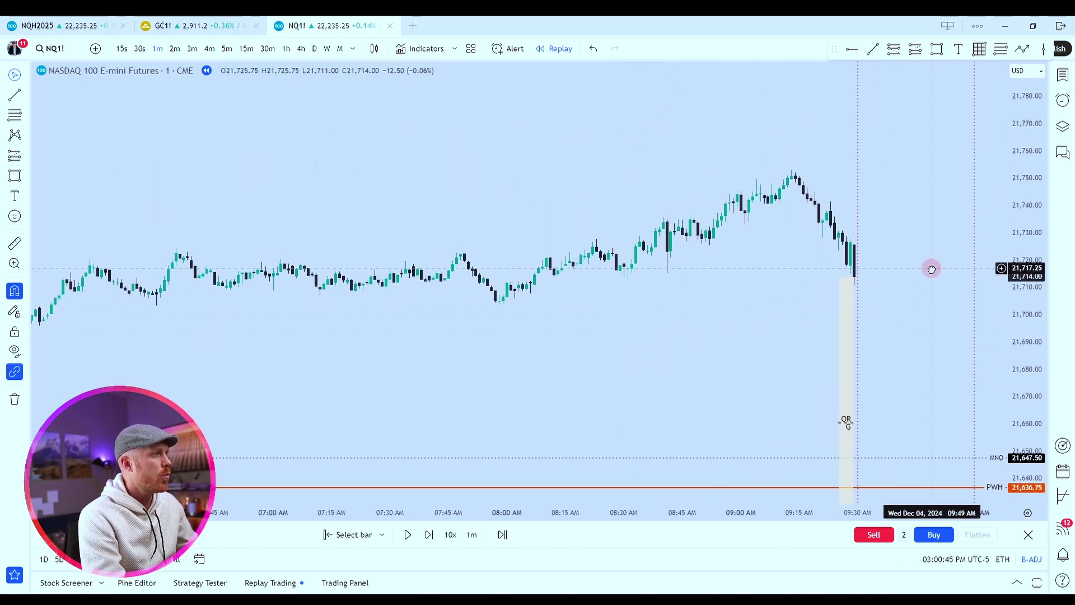
- Examine the price swings around the pre-open high between 9:00 and 9:29 AM, including the level near 21,740.75
scroll(784, 280, "down", 1)
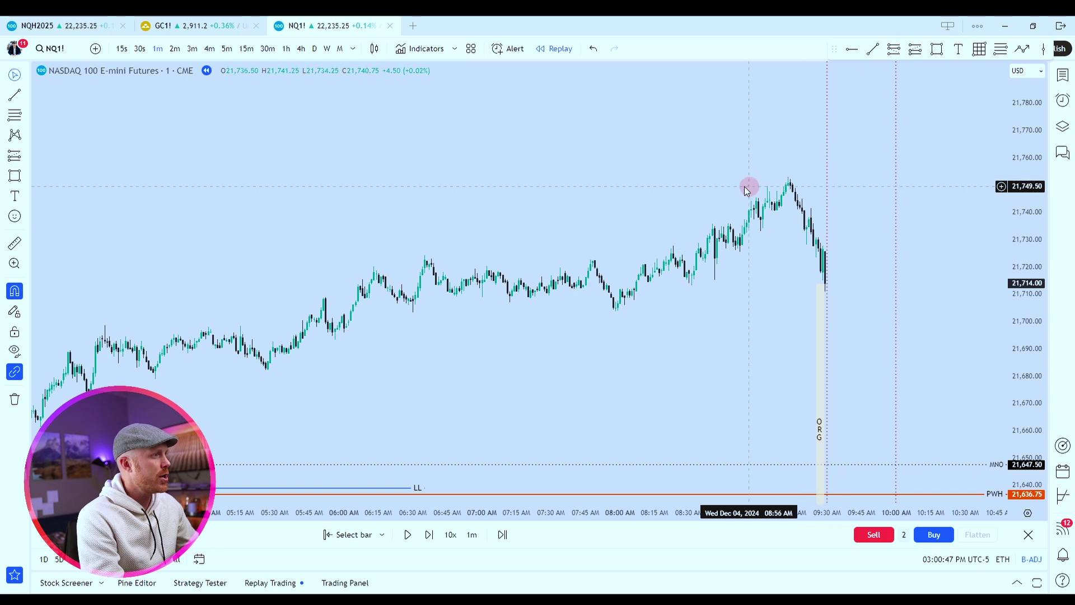
mouse_move(706, 178)
left_mouse_down()
mouse_move(840, 179)
mouse_move(763, 178)
mouse_move(787, 183)
left_mouse_up()
scroll(866, 279, "up", 3)
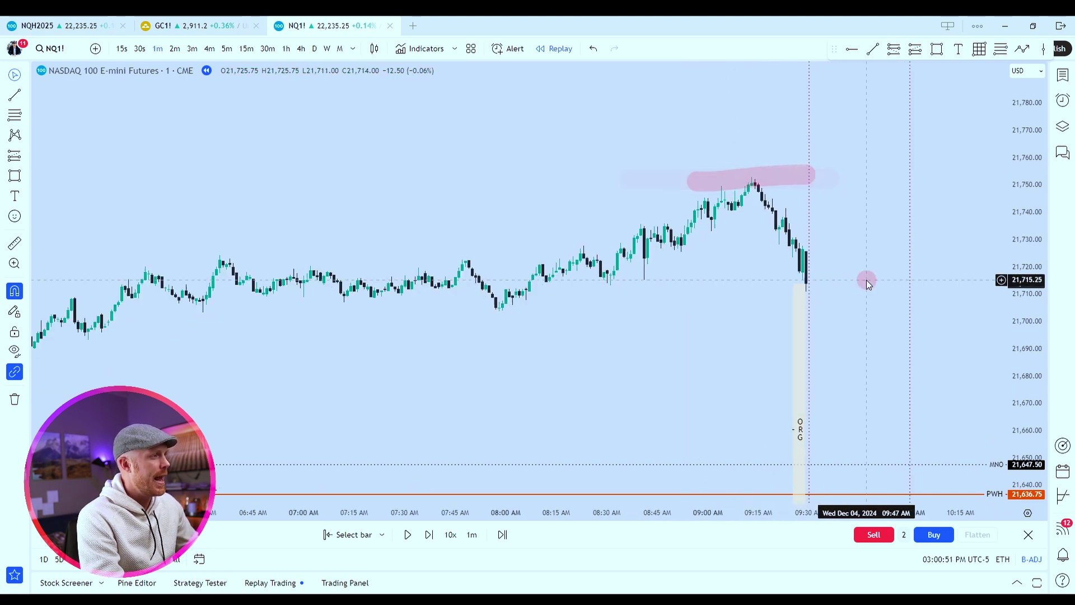
scroll(886, 235, "down", 2)
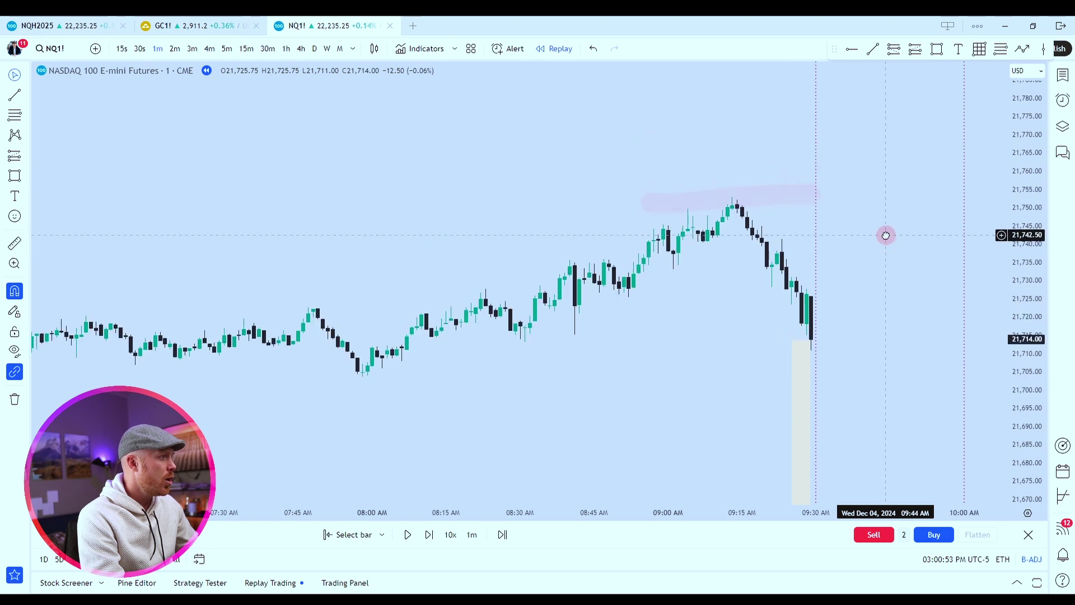
scroll(784, 269, "down", 2)
scroll(848, 253, "up", 4)
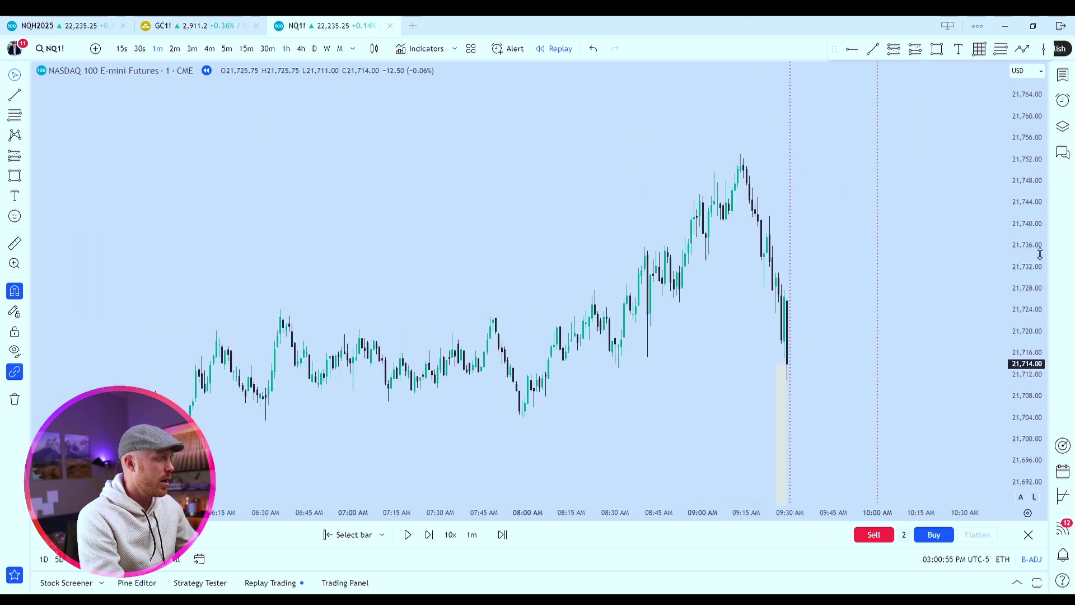
scroll(784, 212, "down", 1)
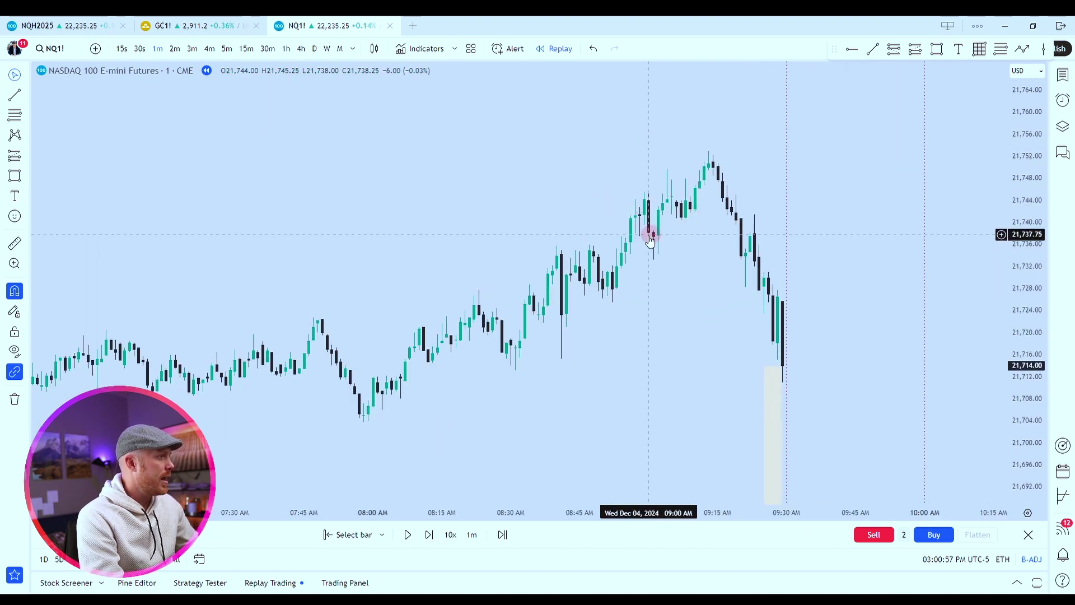
mouse_move(654, 239)
left_mouse_down()
mouse_move(664, 175)
mouse_move(685, 213)
mouse_move(706, 152)
mouse_move(745, 281)
mouse_move(759, 222)
left_mouse_up()
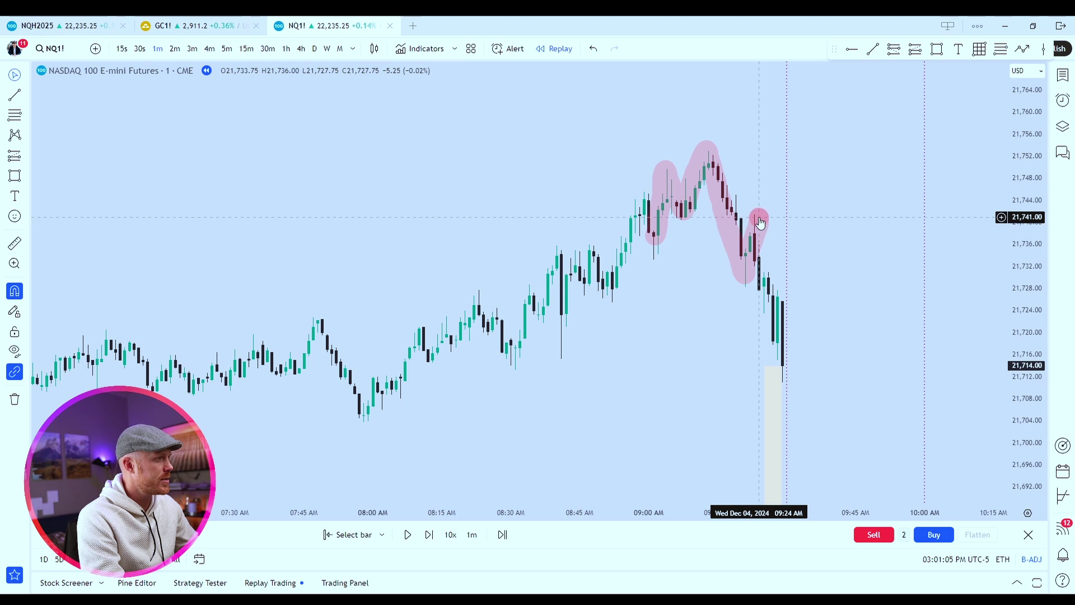
left_click_drag(678, 217, 795, 217)
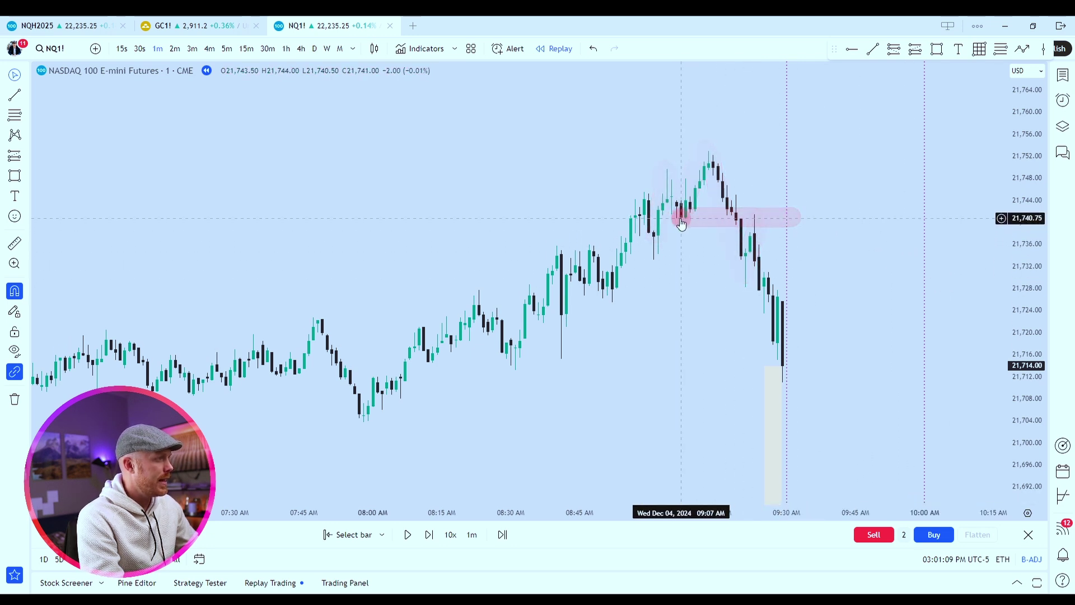
mouse_move(675, 217)
left_mouse_down()
mouse_move(798, 223)
mouse_move(751, 235)
left_mouse_up()
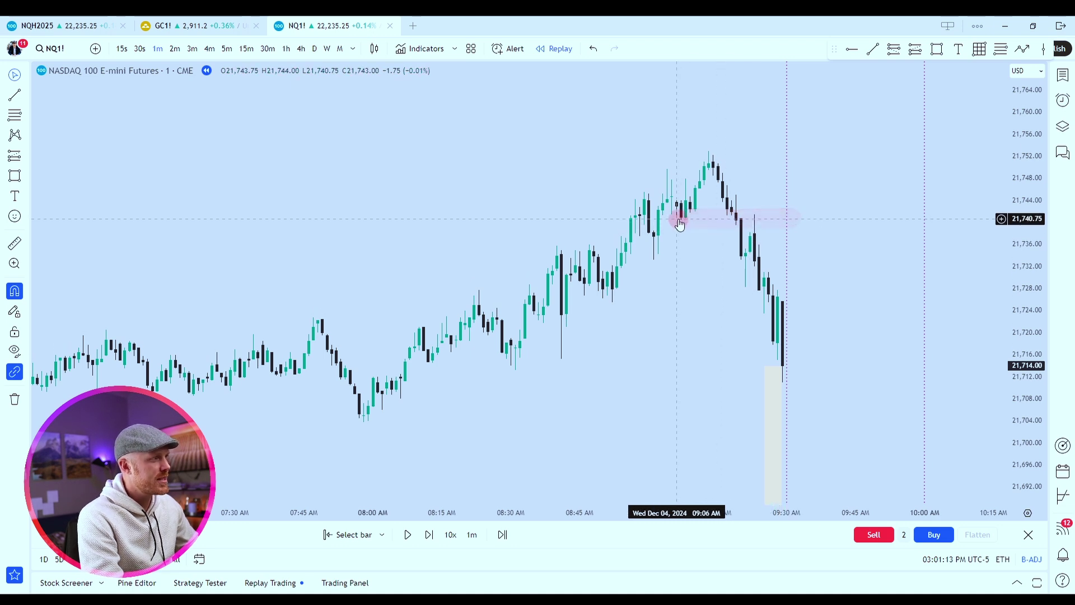
mouse_move(674, 217)
left_mouse_down()
mouse_move(783, 221)
mouse_move(753, 233)
mouse_move(782, 329)
left_mouse_up()
scroll(834, 327, "up", 5)
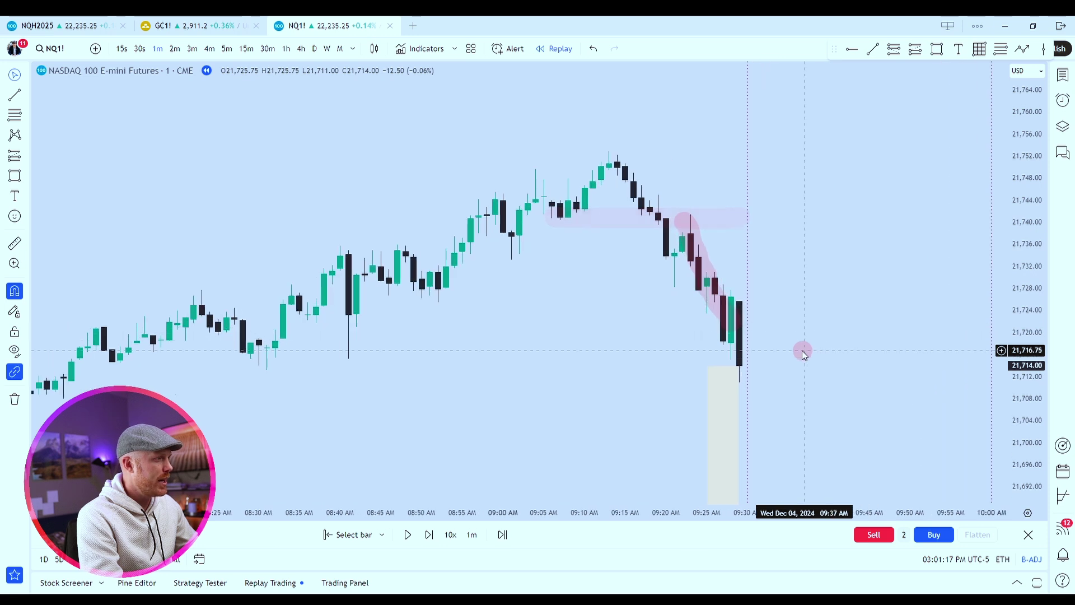
- Sell 2 contracts at market on the 9:29 AM candle and place the take-profit at 21,704.00
scroll(902, 248, "down", 5)
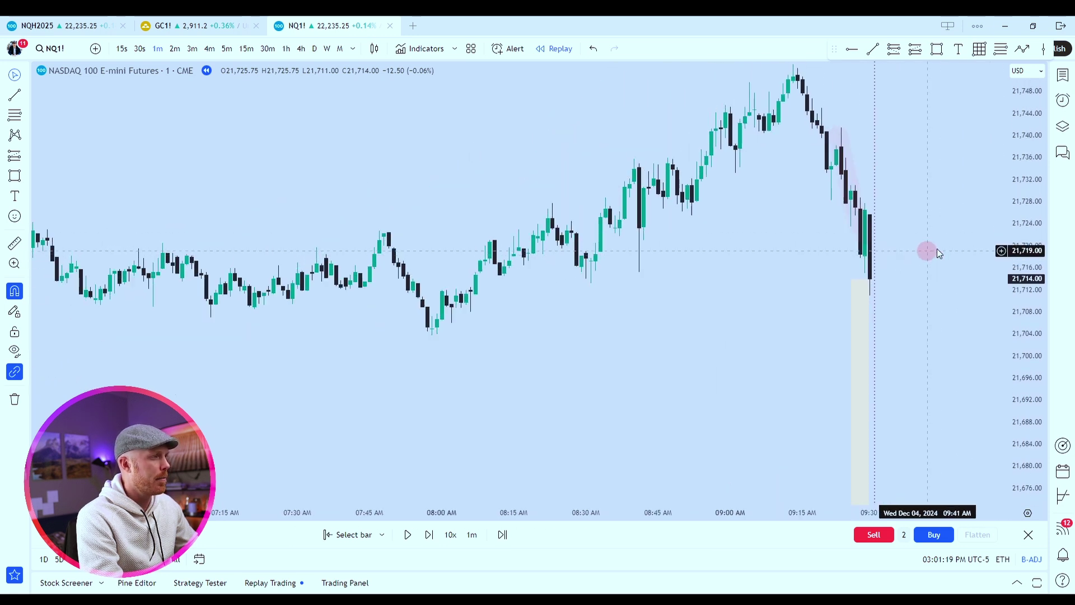
left_click_drag(1021, 240, 1022, 256)
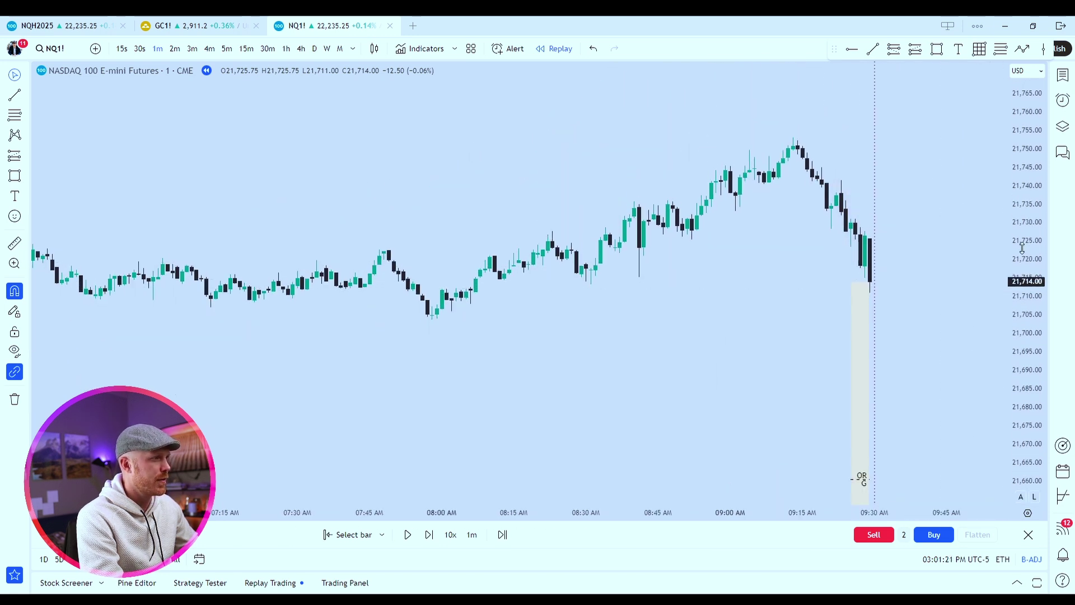
scroll(934, 310, "up", 1)
scroll(933, 311, "up", 4)
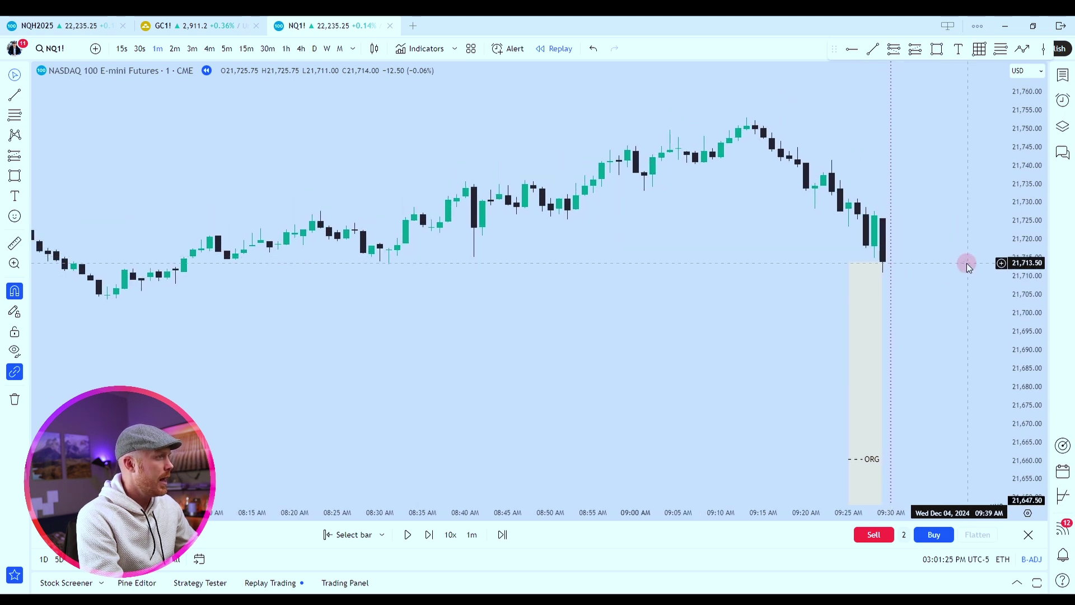
scroll(965, 264, "down", 3)
scroll(967, 267, "down", 3)
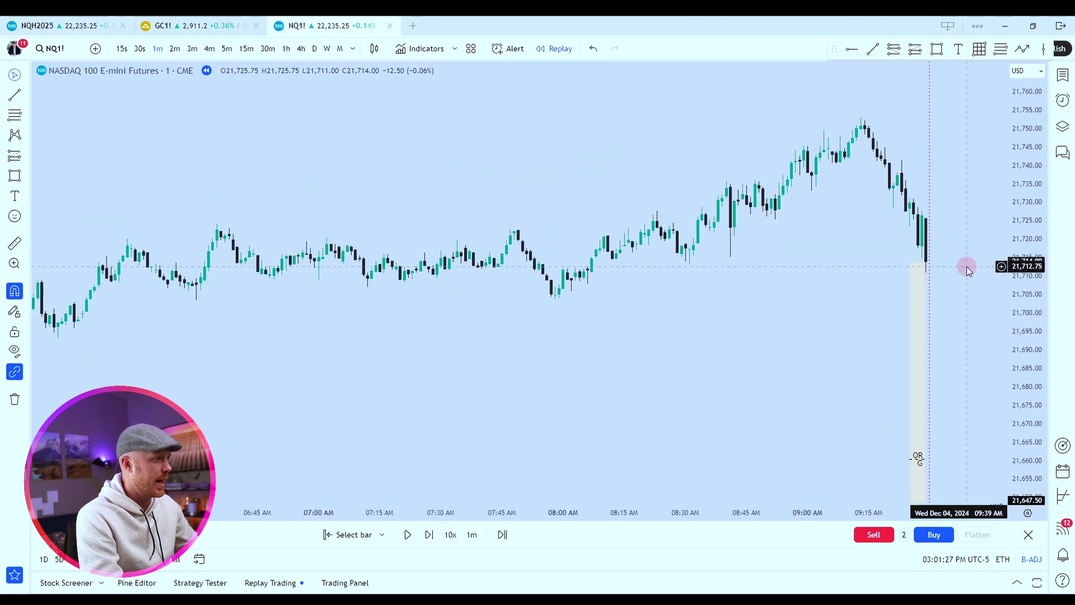
left_click_drag(966, 267, 922, 247)
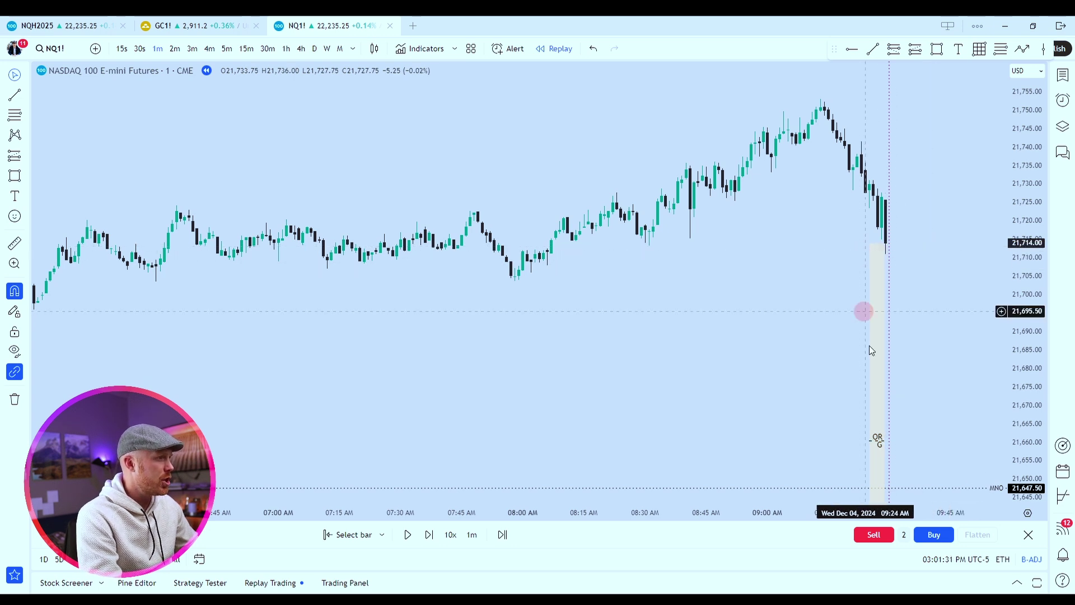
left_click(875, 540)
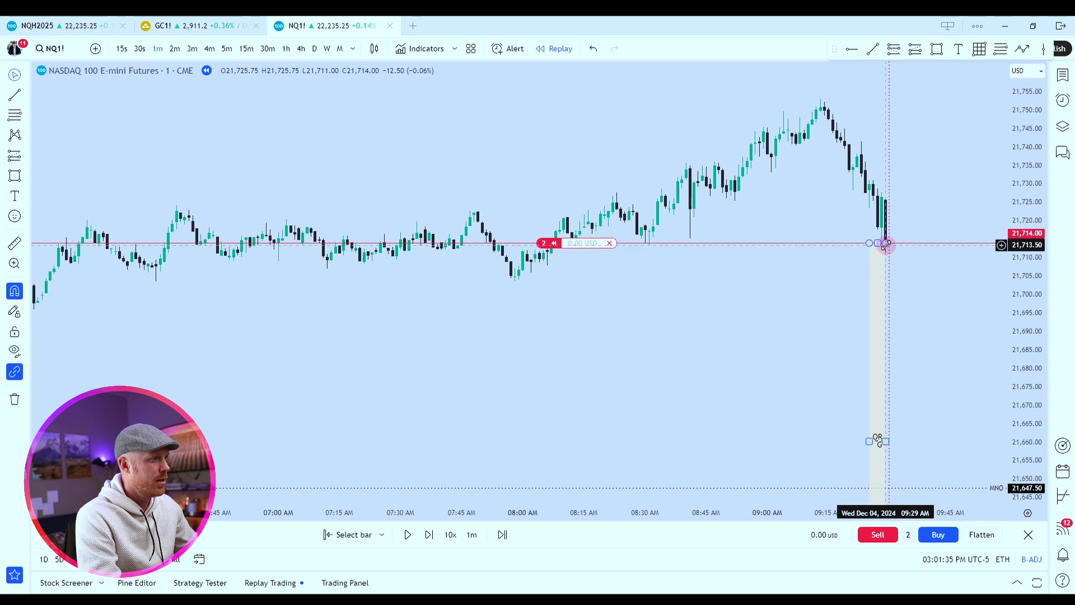
mouse_move(507, 246)
left_click_drag(506, 246, 516, 285)
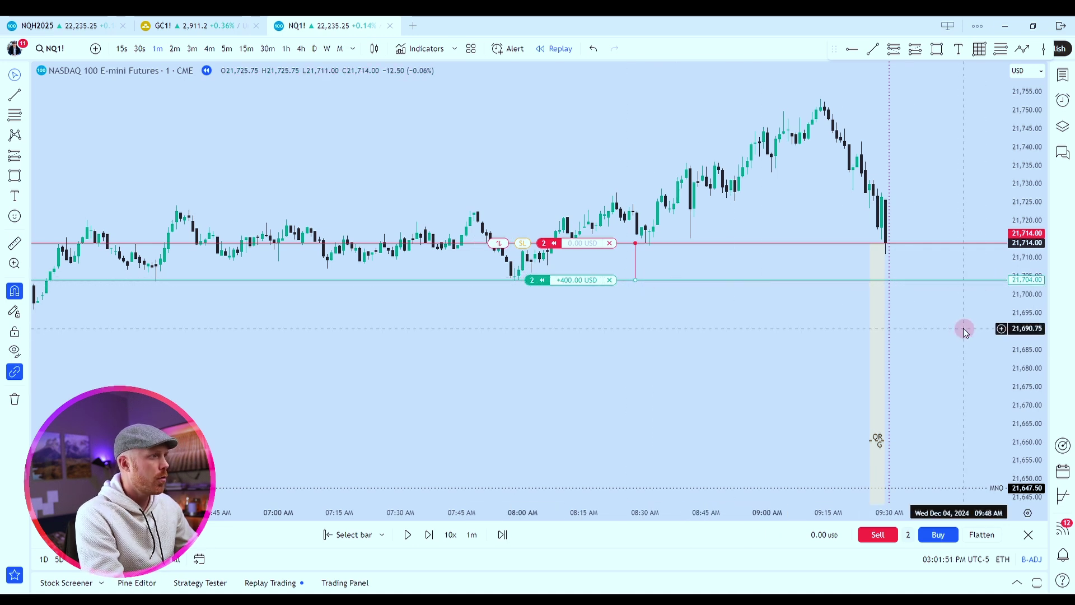
- Step the replay forward from 9:29 AM through the complete 9:30 AM candle
scroll(953, 327, "up", 2)
scroll(958, 324, "down", 2)
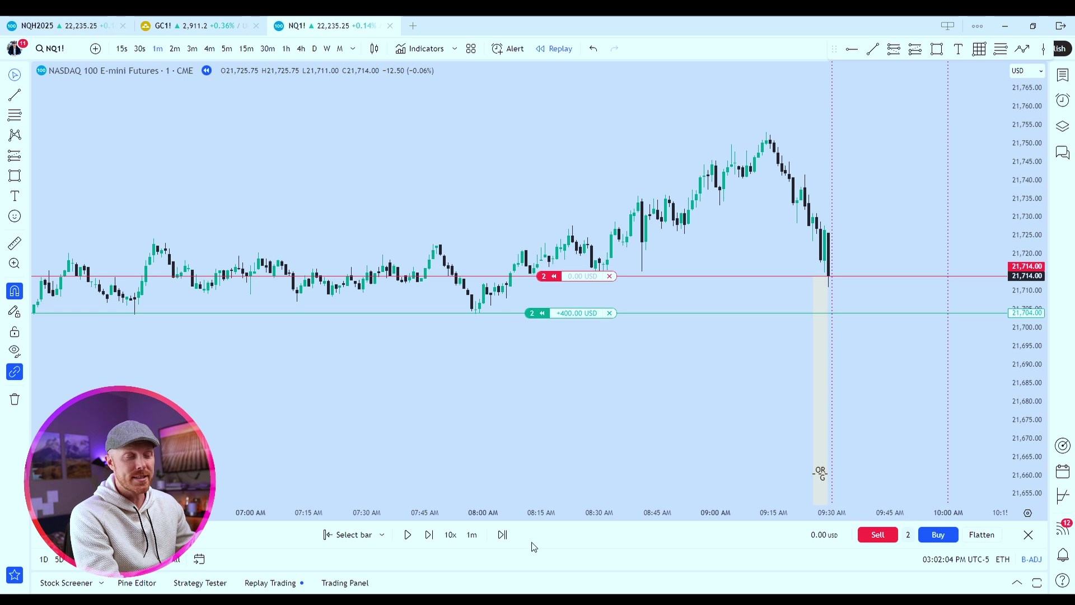
left_click(429, 535)
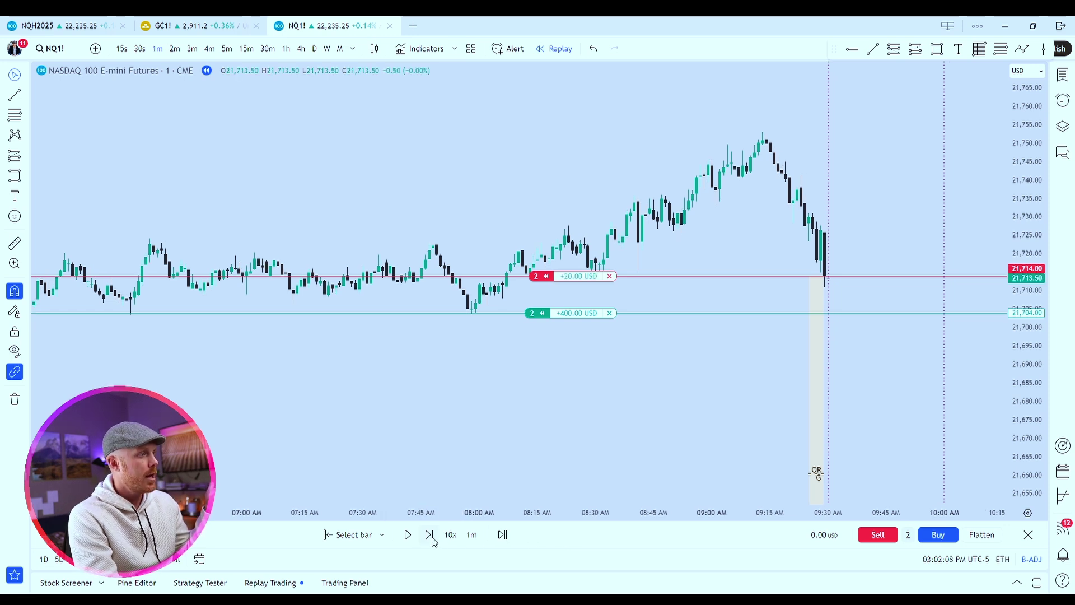
left_click(431, 537)
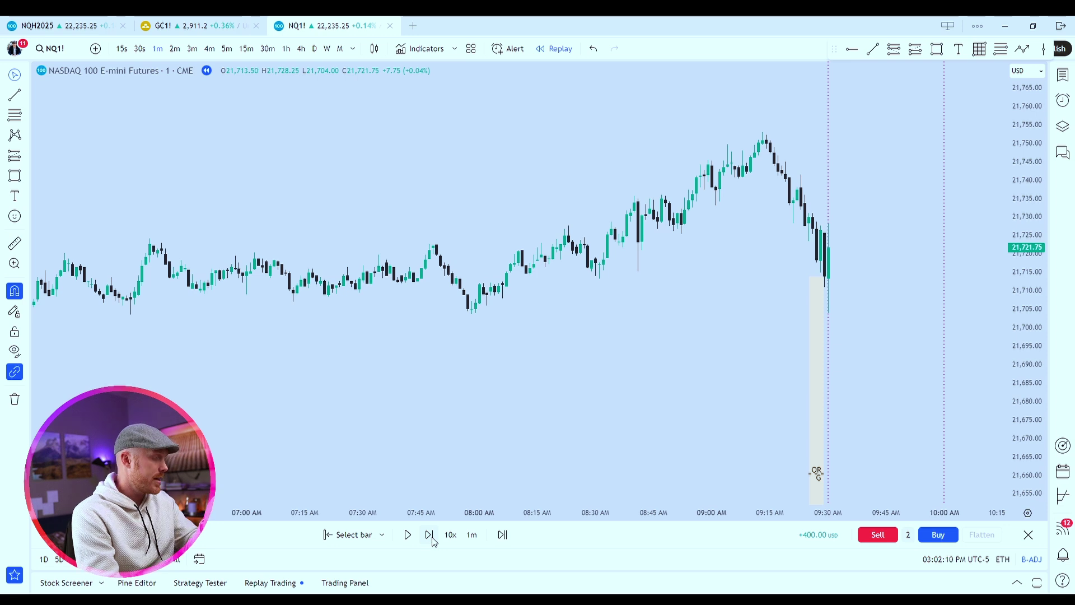
scroll(851, 336, "up", 3)
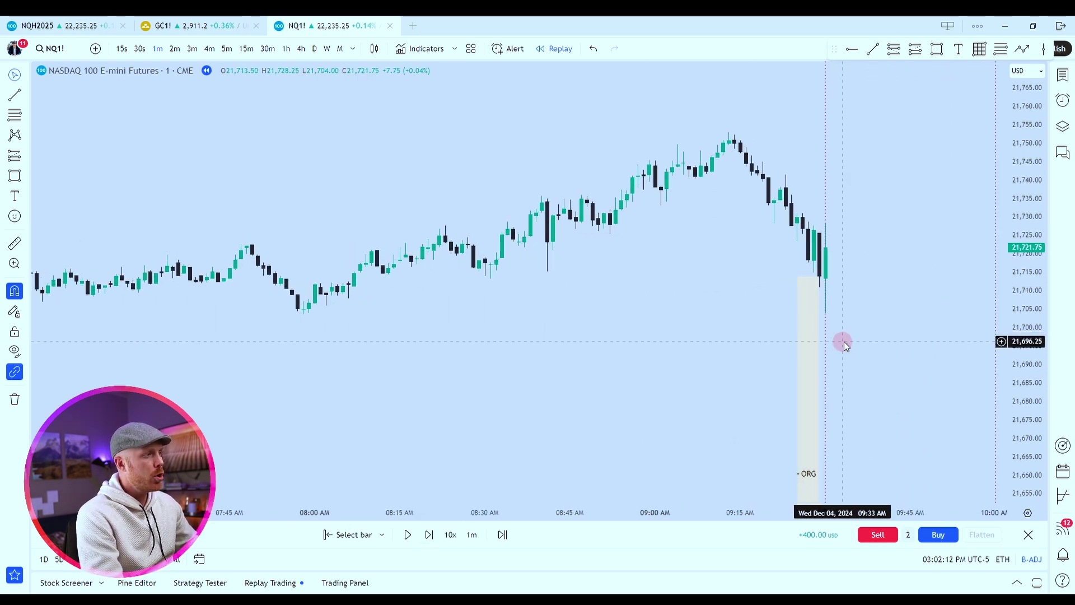
left_click_drag(886, 311, 941, 294)
scroll(942, 296, "down", 3)
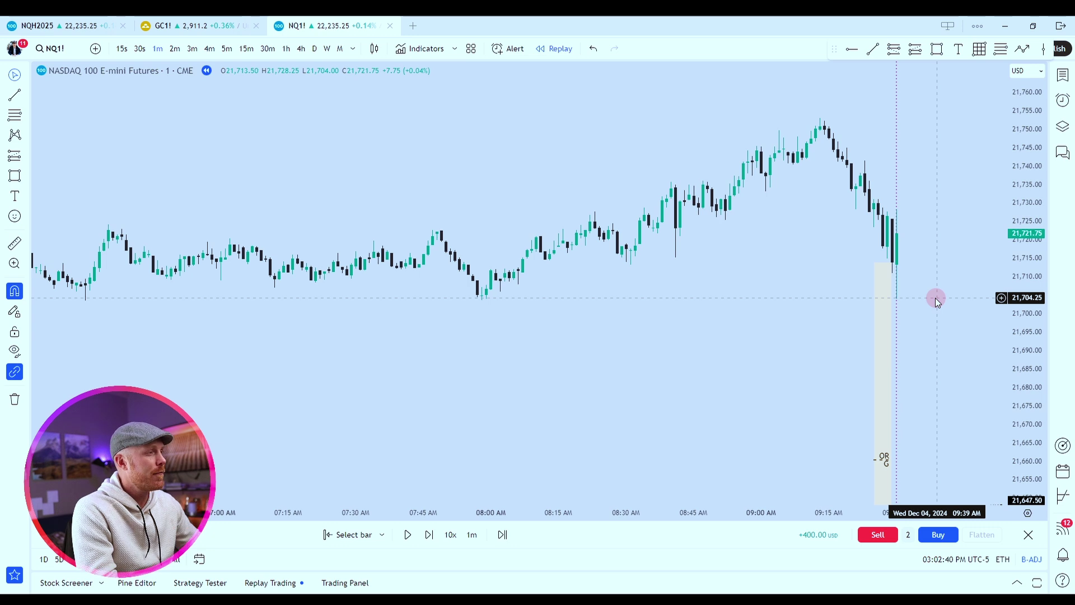
- Extend the LL line to about 9:34 AM and the Asia L/H line to about 9:41 AM, past the opening candle
scroll(631, 264, "down", 2)
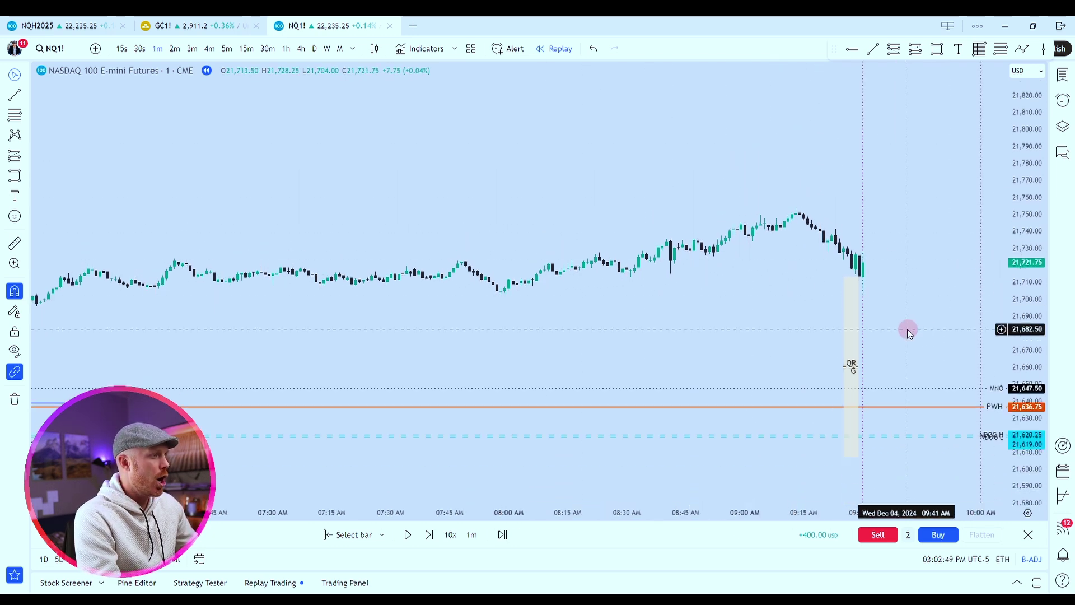
left_click_drag(918, 331, 883, 185)
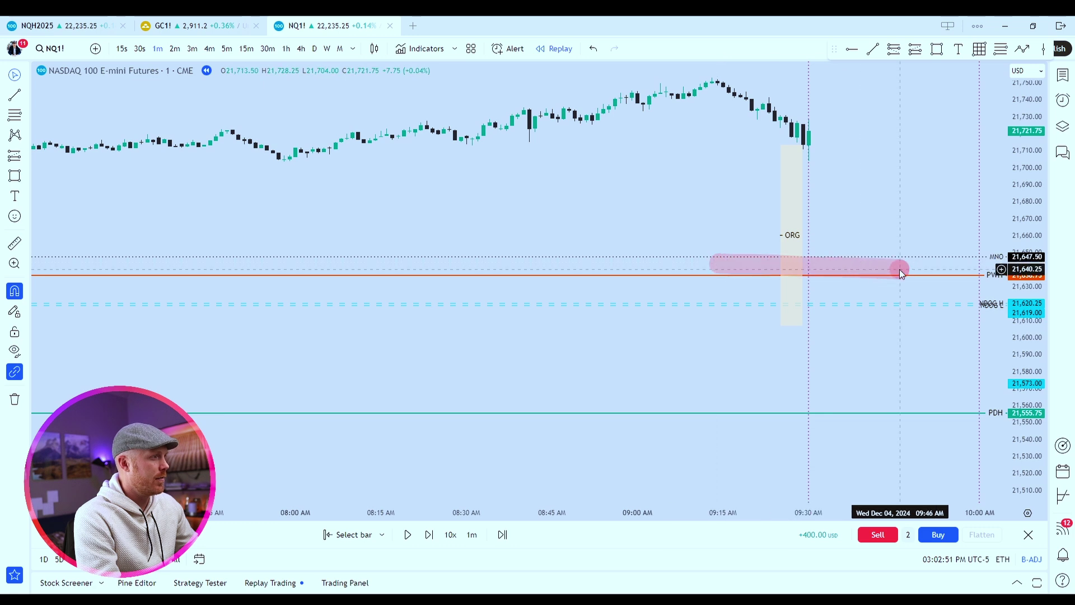
left_click_drag(701, 260, 891, 258)
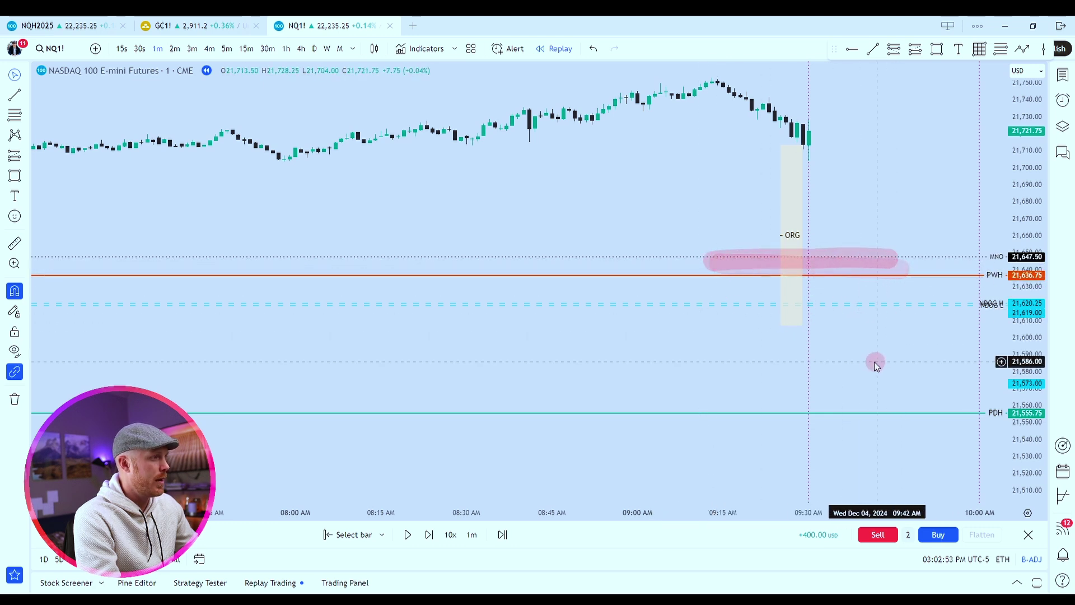
scroll(560, 302, "down", 5)
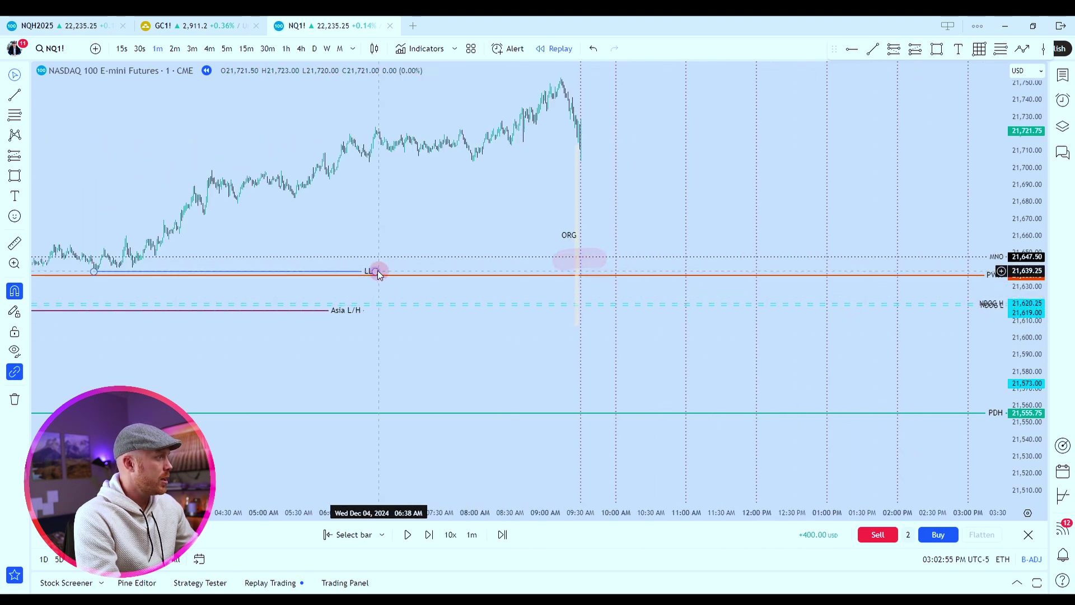
left_click_drag(377, 271, 583, 271)
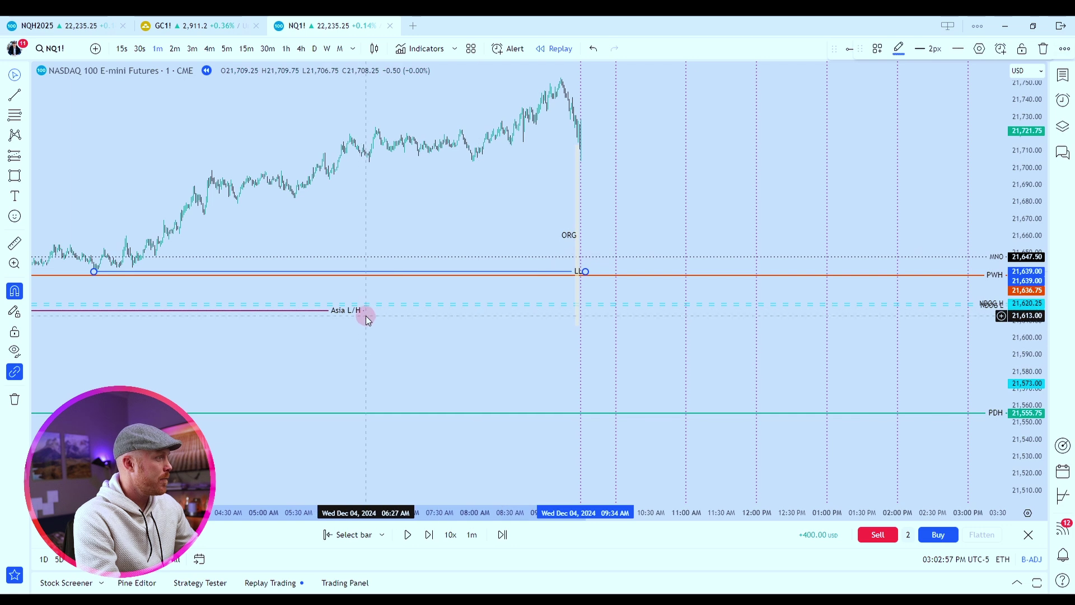
left_click_drag(365, 311, 591, 307)
scroll(572, 319, "up", 2)
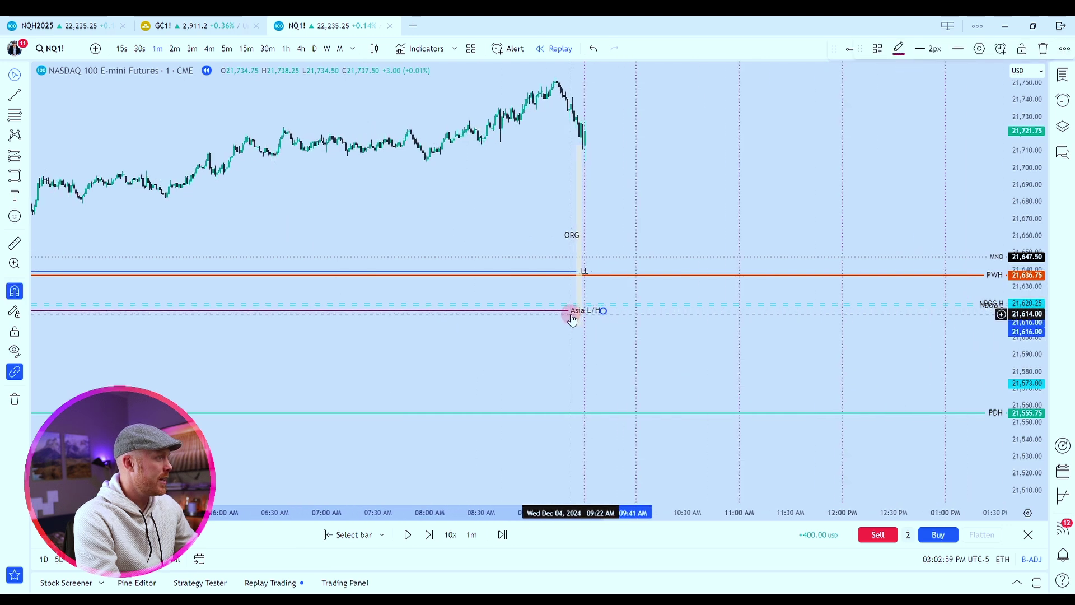
scroll(571, 318, "up", 3)
- Extend the LL line further to 9:45 AM at 21,639.00 and deselect it
left_click_drag(504, 231, 749, 264)
scroll(749, 263, "down", 3)
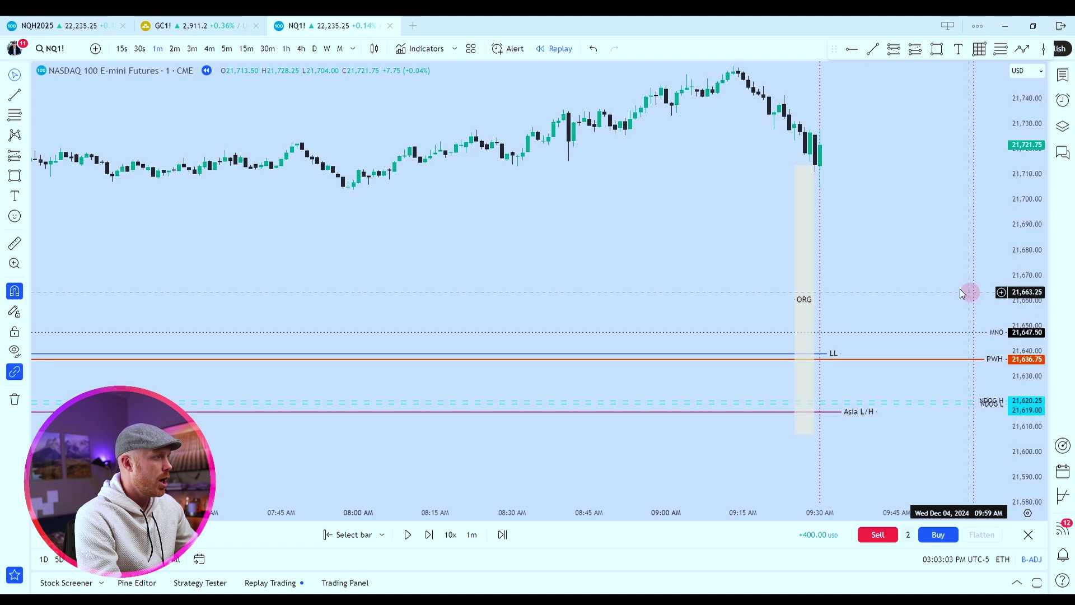
scroll(926, 288, "down", 3)
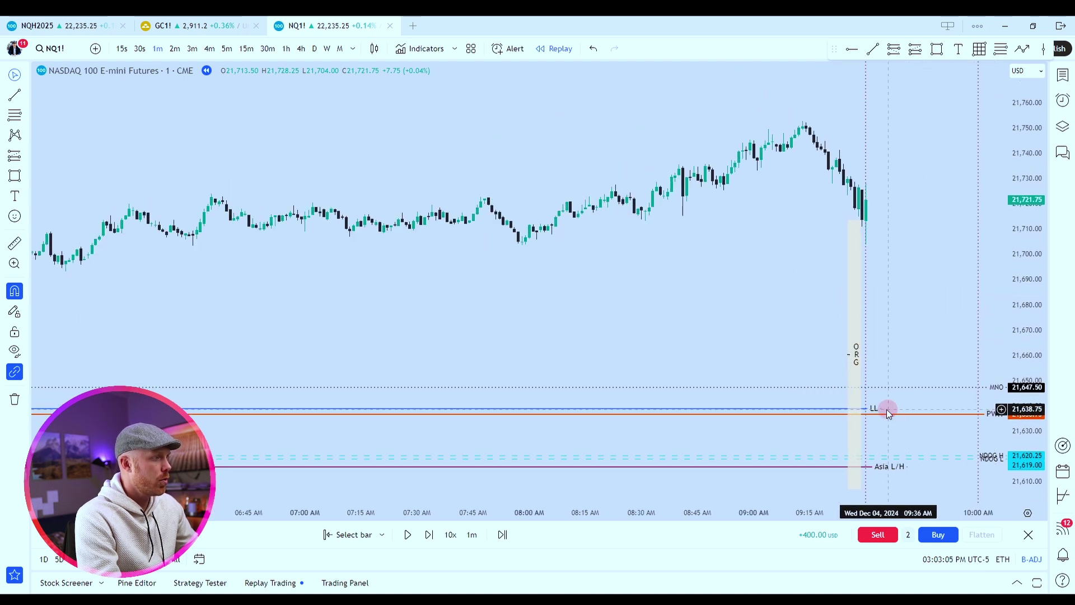
left_click_drag(886, 409, 923, 408)
scroll(923, 273, "up", 3)
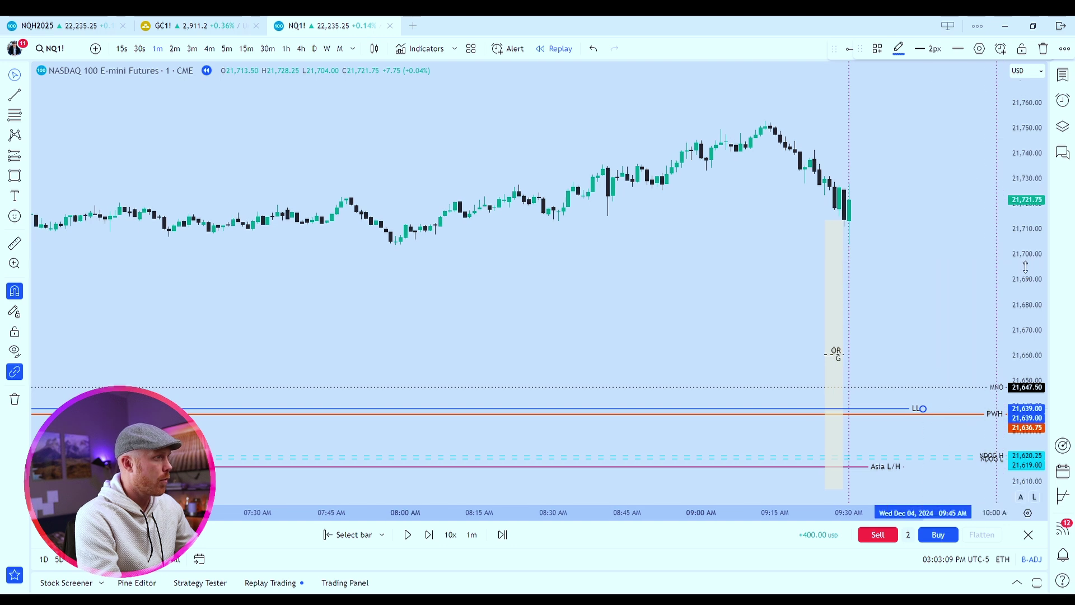
left_click(677, 223)
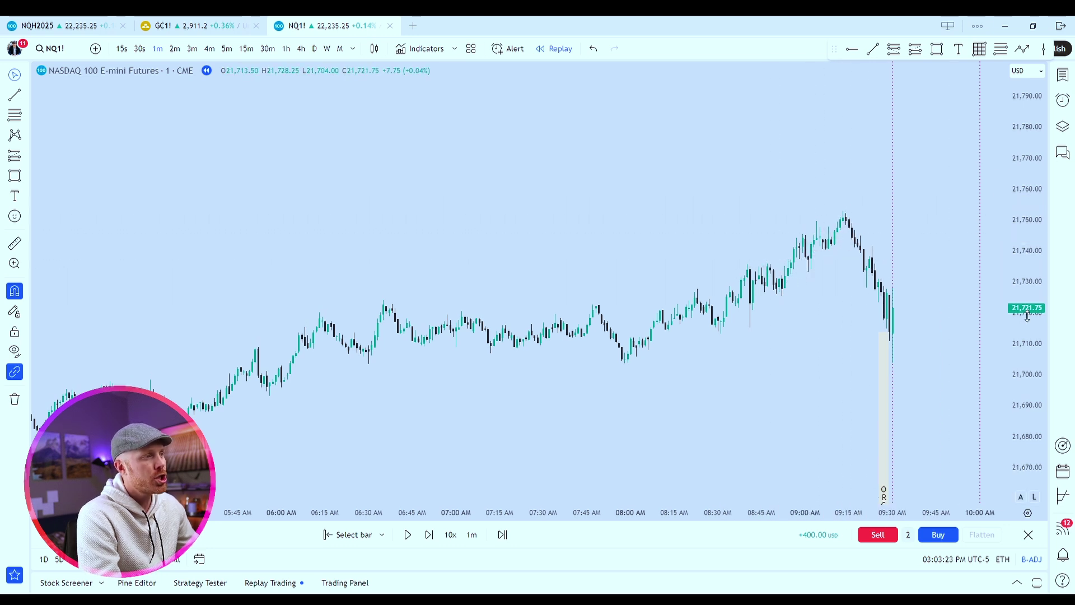
- Examine the swing highs from 9:00 AM and the decline into the 9:30 AM candle
left_click_drag(1027, 315, 929, 163)
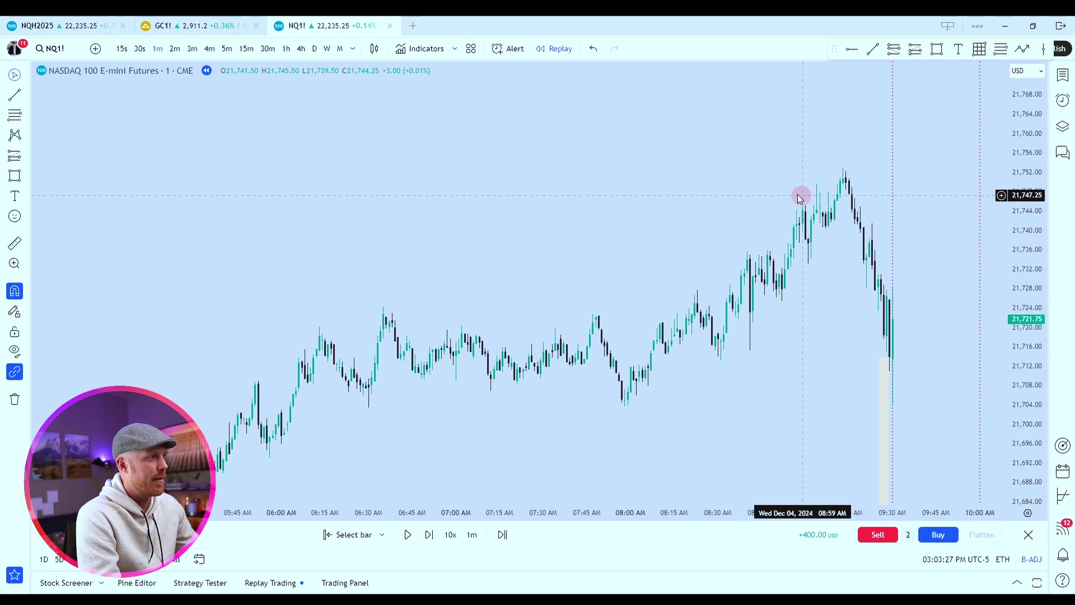
mouse_move(789, 195)
left_mouse_down()
mouse_move(894, 192)
mouse_move(832, 194)
left_mouse_up()
mouse_move(816, 230)
left_mouse_down()
mouse_move(845, 167)
mouse_move(886, 280)
left_mouse_up()
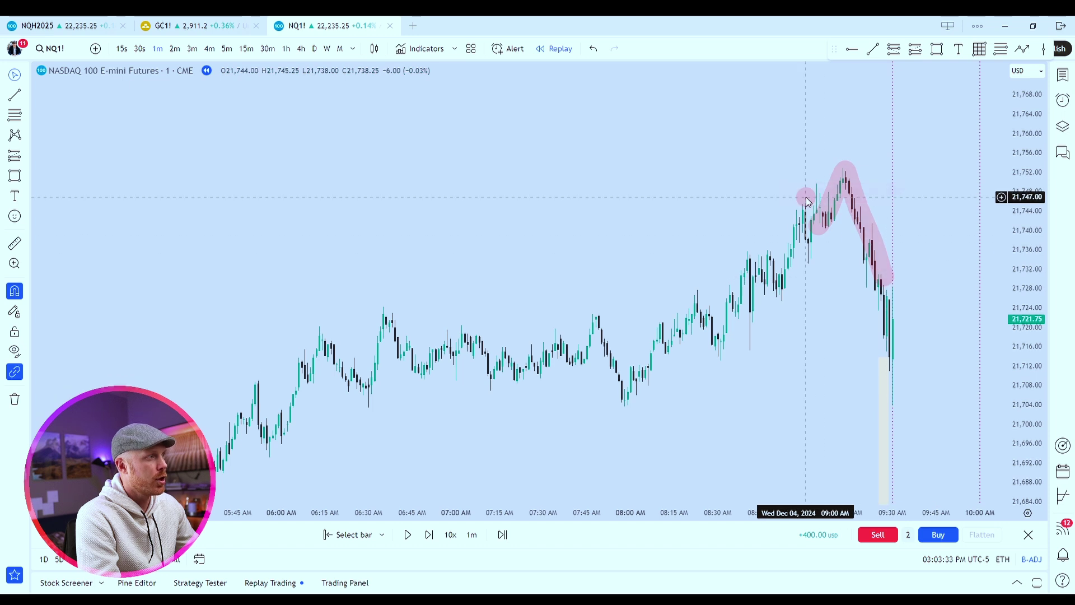
scroll(919, 295, "up", 3)
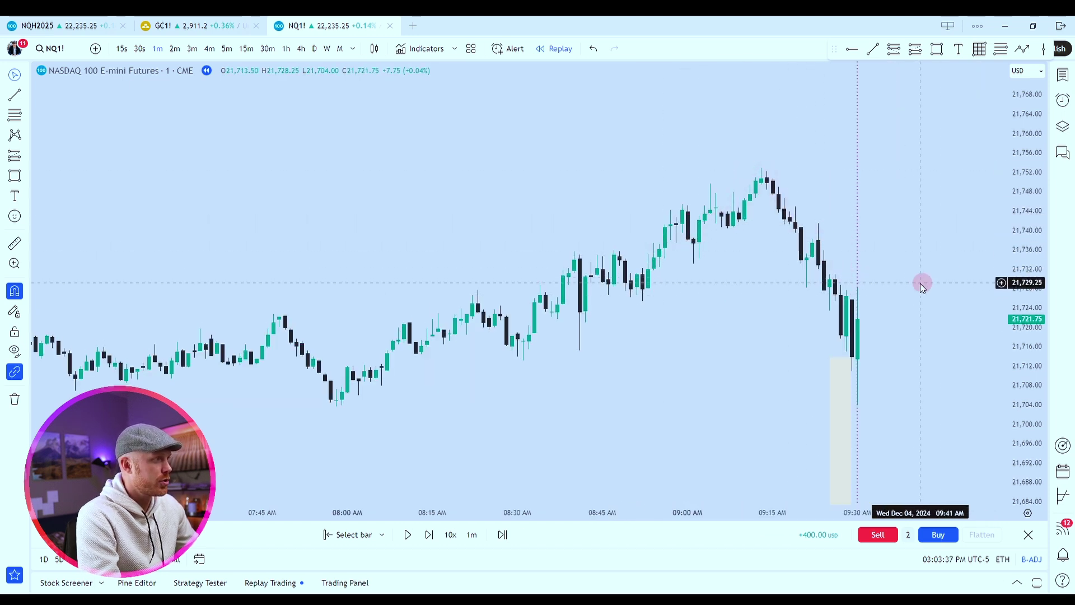
scroll(979, 194, "down", 5)
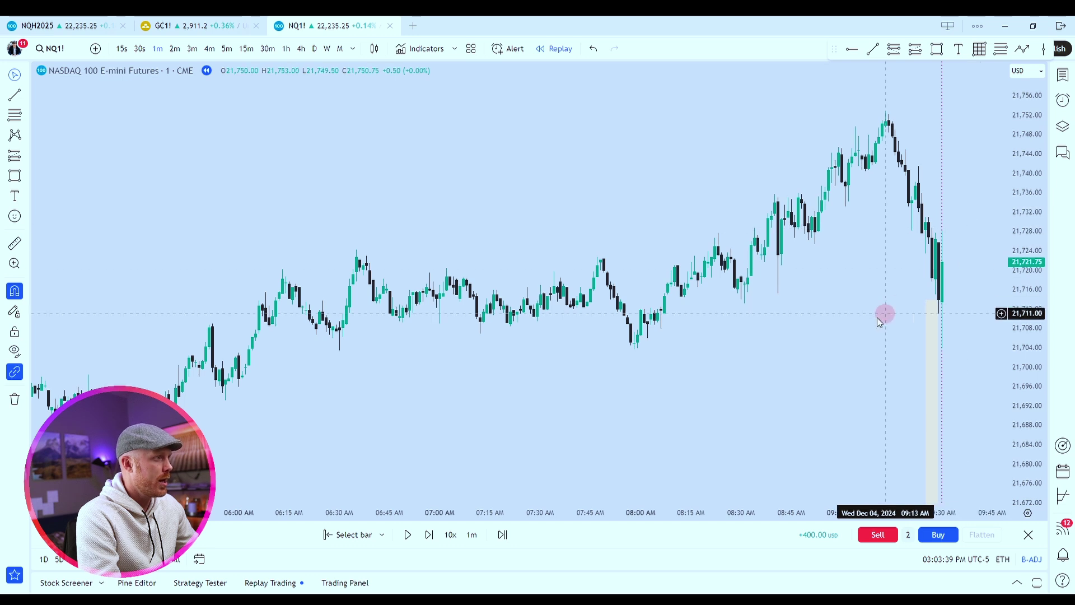
- Draw a horizontal line at 21,723.25 from 8:41 AM past the 9:30 AM candle, apply the BREAKER template and deselect it
scroll(873, 318, "up", 2)
left_click_drag(864, 322, 768, 304)
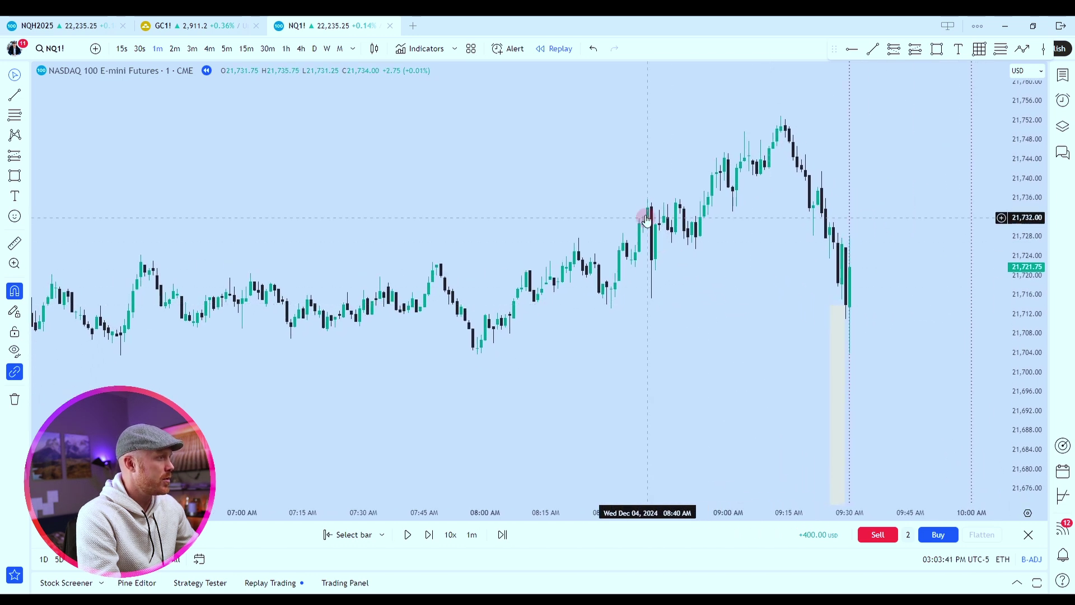
mouse_move(650, 208)
left_mouse_down()
mouse_move(652, 294)
mouse_move(655, 224)
mouse_move(661, 258)
mouse_move(656, 289)
mouse_move(651, 217)
left_mouse_up()
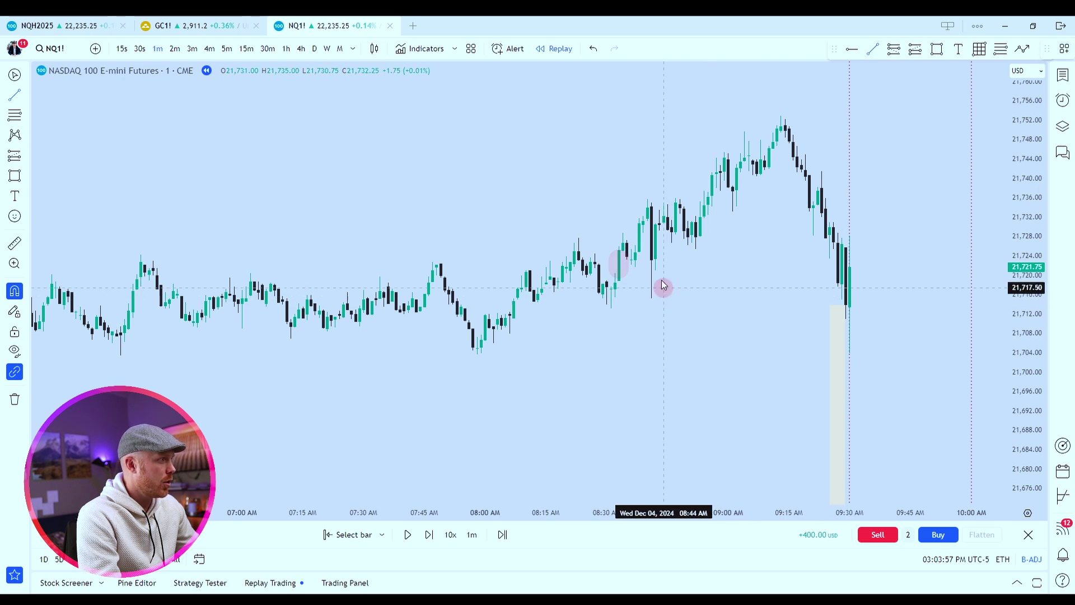
left_click_drag(652, 262, 895, 261)
left_click(879, 49)
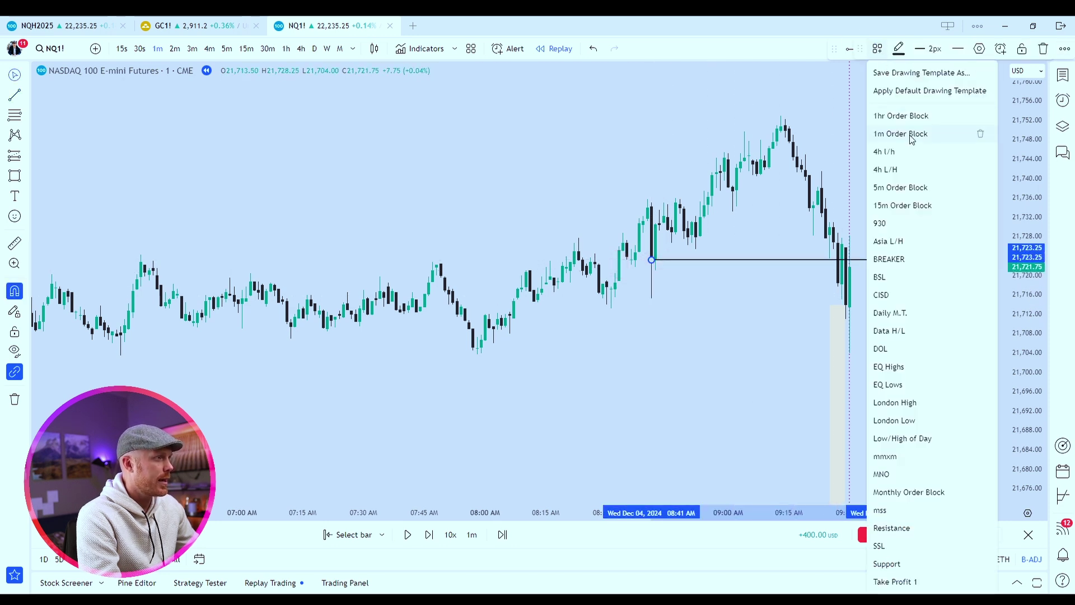
left_click(903, 261)
scroll(892, 307, "up", 3)
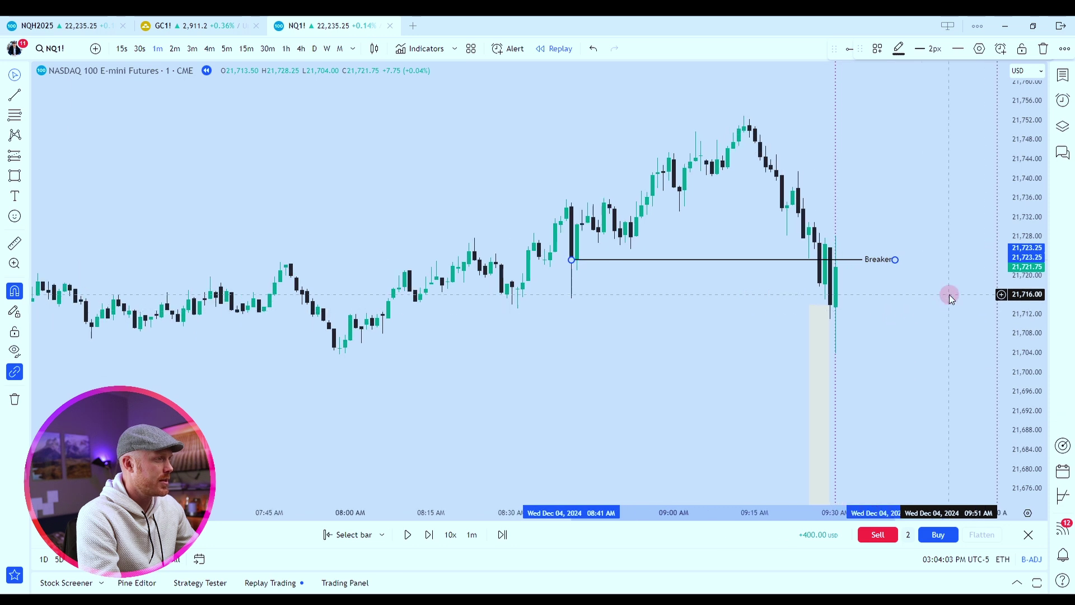
left_click_drag(948, 295, 890, 295)
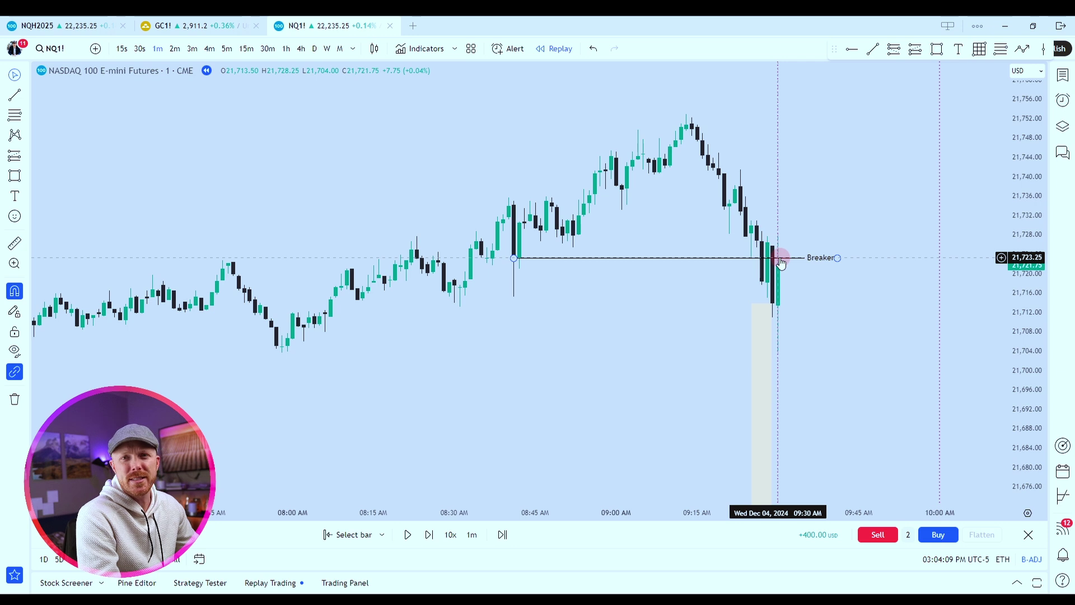
left_click(792, 320)
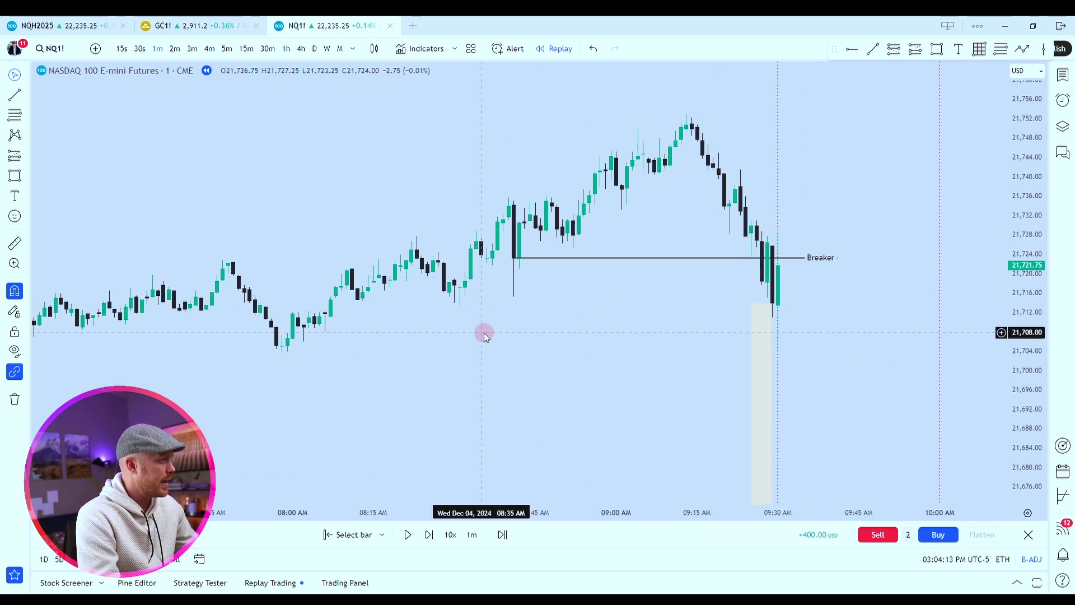
- Draw a horizontal line at 21,703.50 from the 6:30 AM low to 9:50 AM and apply the EQ Lows template
scroll(484, 332, "down", 4)
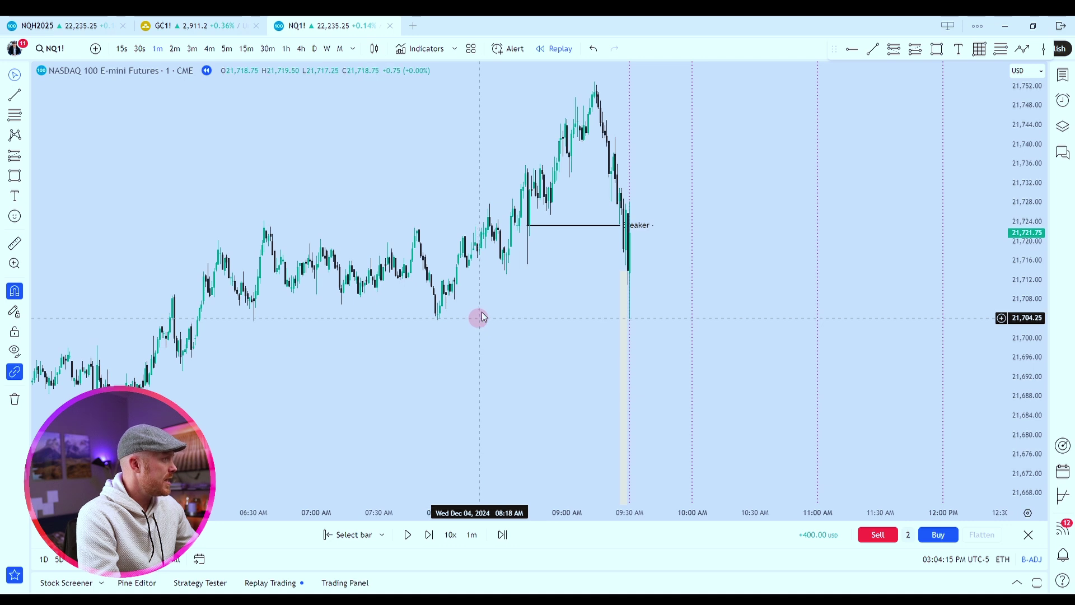
left_click(872, 54)
left_click(254, 321)
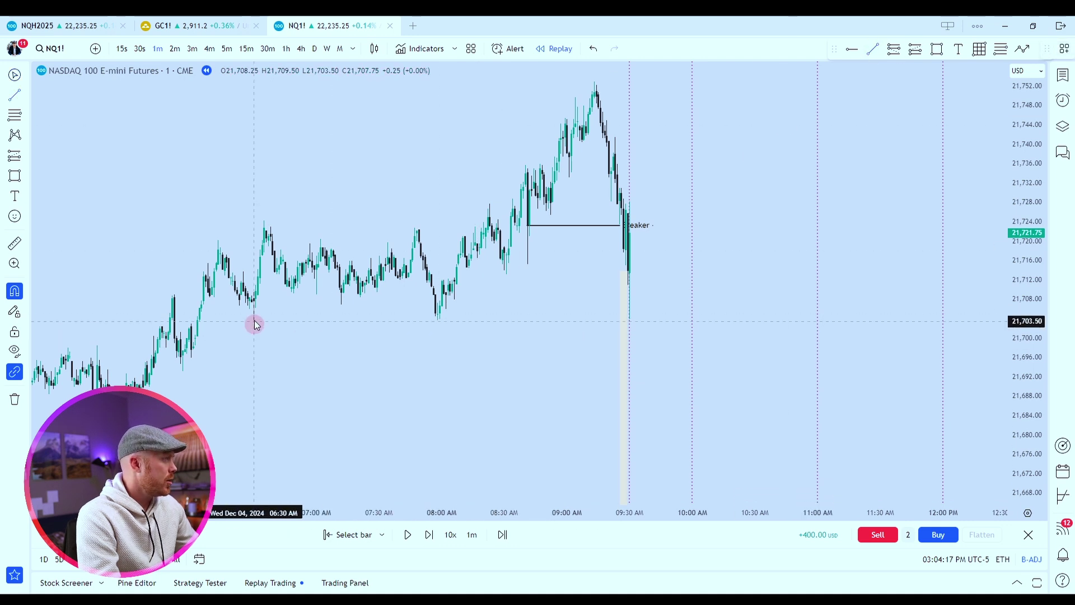
left_click(672, 319)
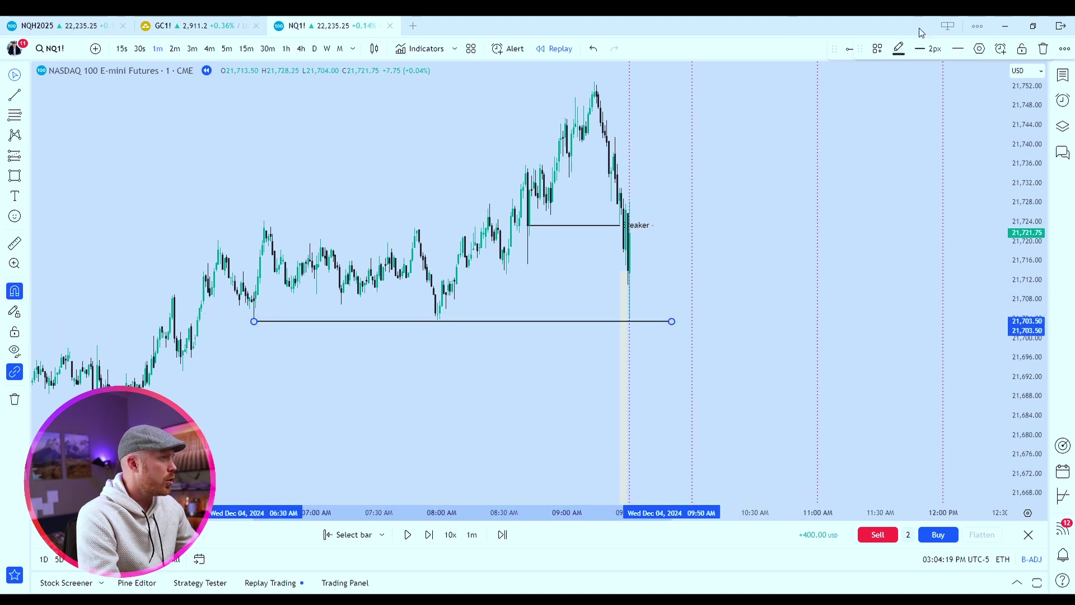
left_click(879, 50)
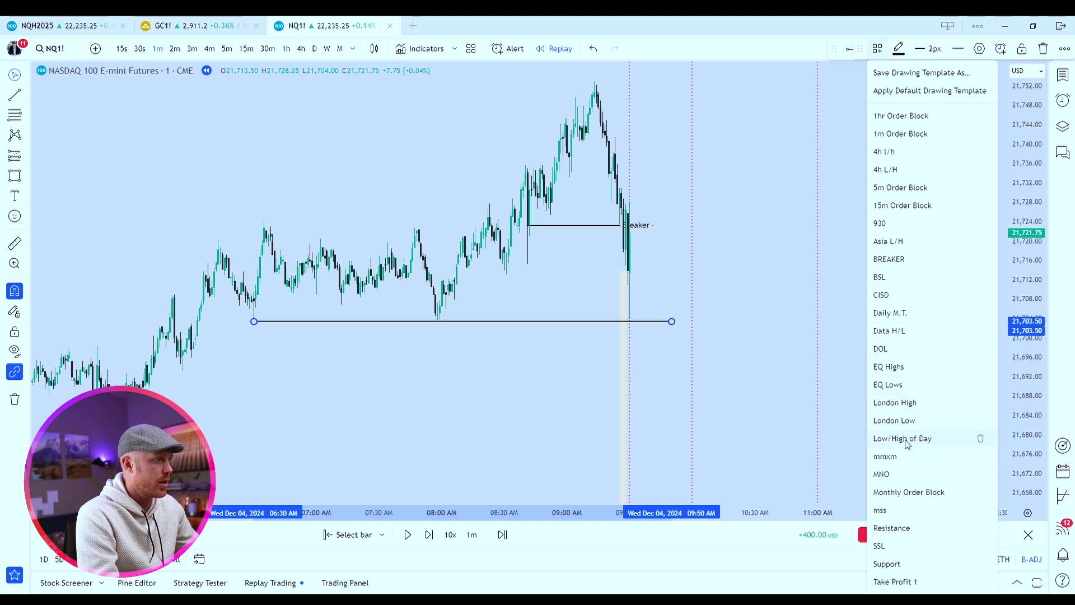
left_click(891, 384)
- Examine the downside levels below EQ Lows, including LL and Asia L/H, and compare them with the opening candle and Breaker line
left_click_drag(766, 366, 797, 192)
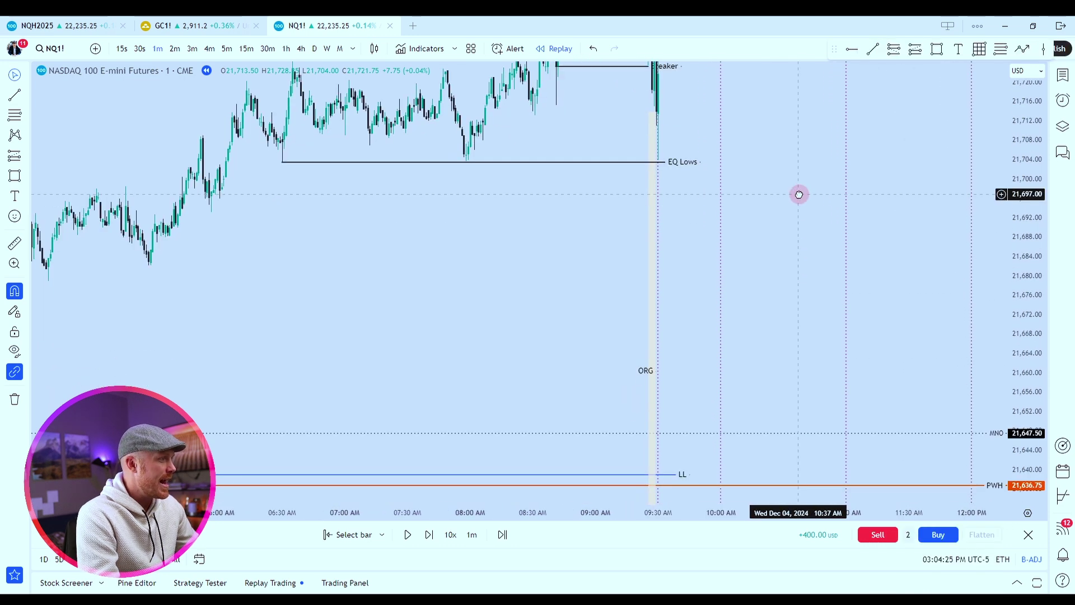
left_click_drag(1028, 188, 1028, 210)
scroll(674, 266, "up", 1)
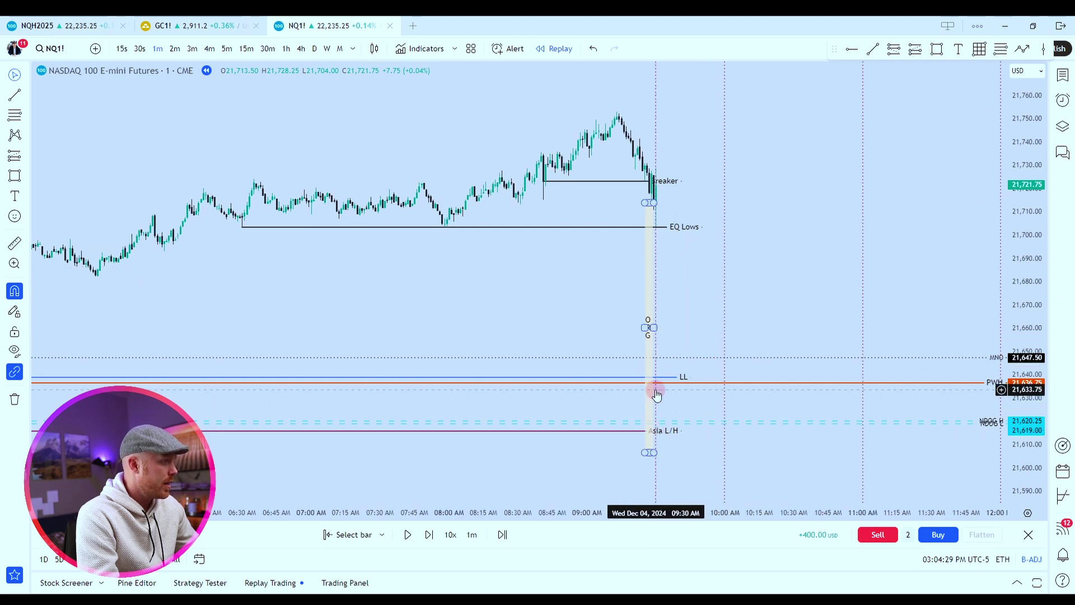
left_click_drag(664, 387, 719, 372)
left_click_drag(602, 431, 680, 434)
left_click_drag(698, 275, 900, 348)
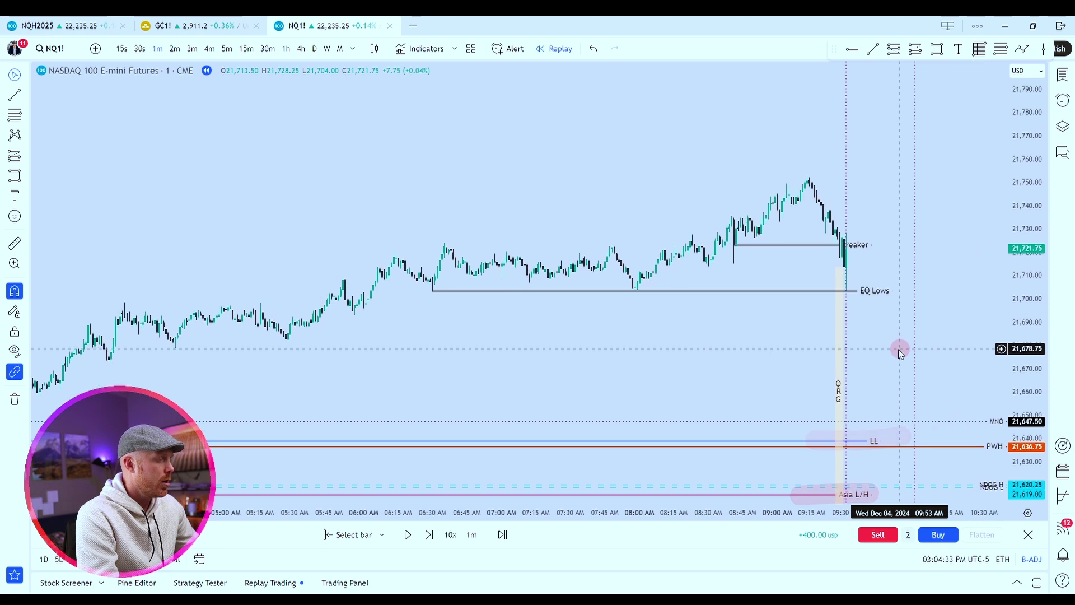
scroll(900, 347, "up", 2)
scroll(913, 371, "up", 1)
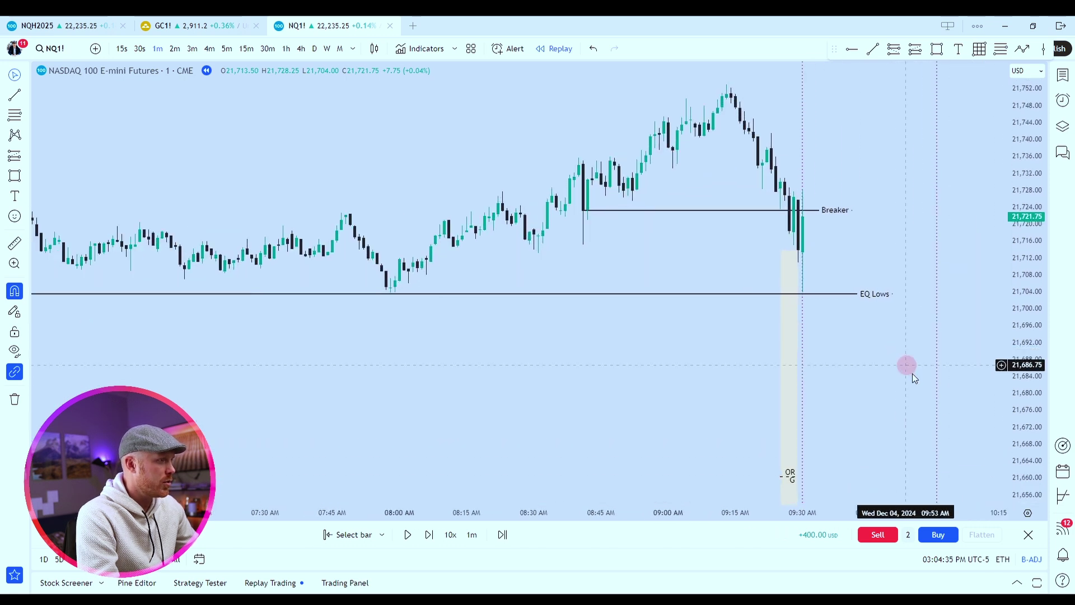
scroll(862, 269, "down", 3)
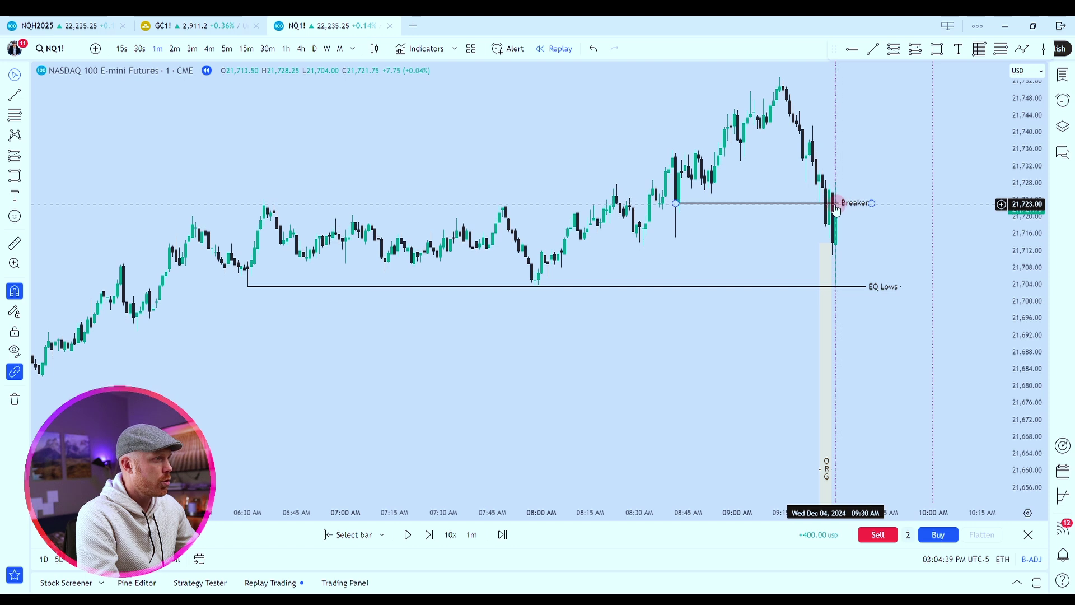
- Sell 2 contracts at 21,721.75 with a stop loss at 21,736.75 and a take profit at 21,660.50
left_click(877, 535)
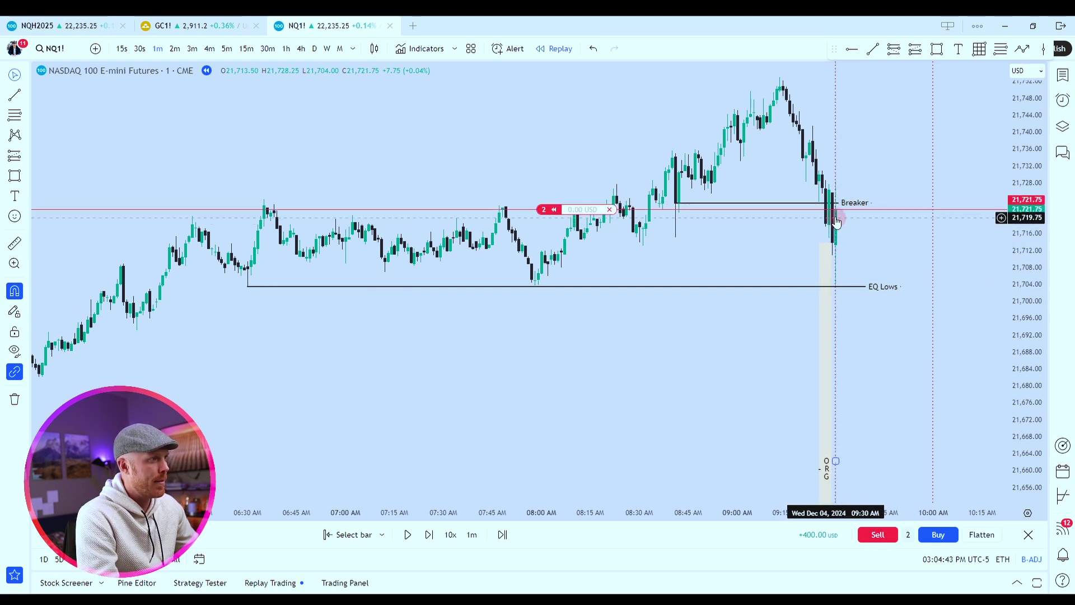
mouse_move(522, 215)
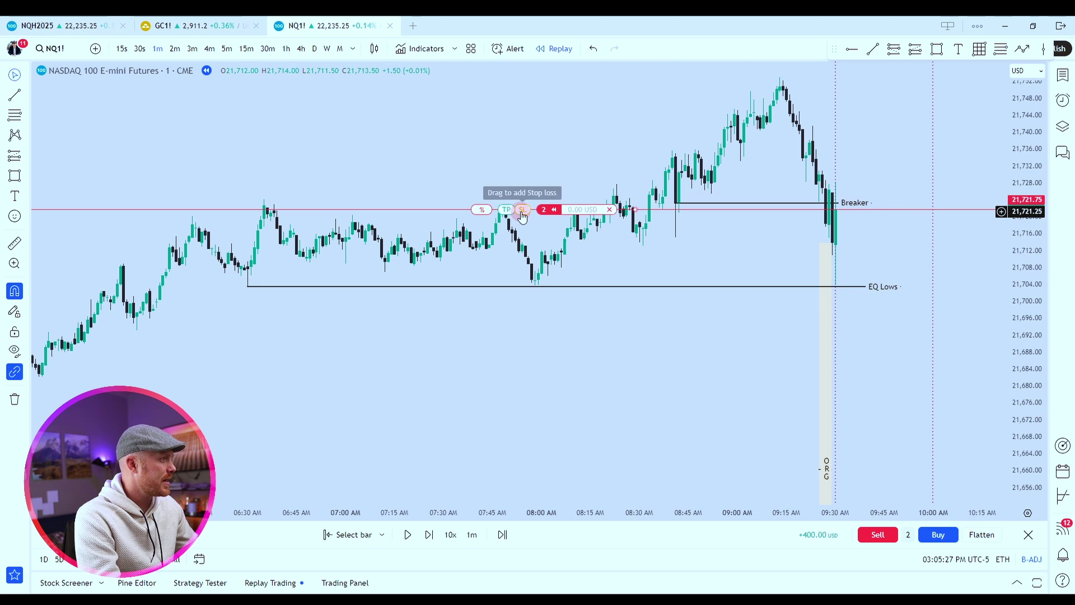
left_click_drag(522, 216, 525, 190)
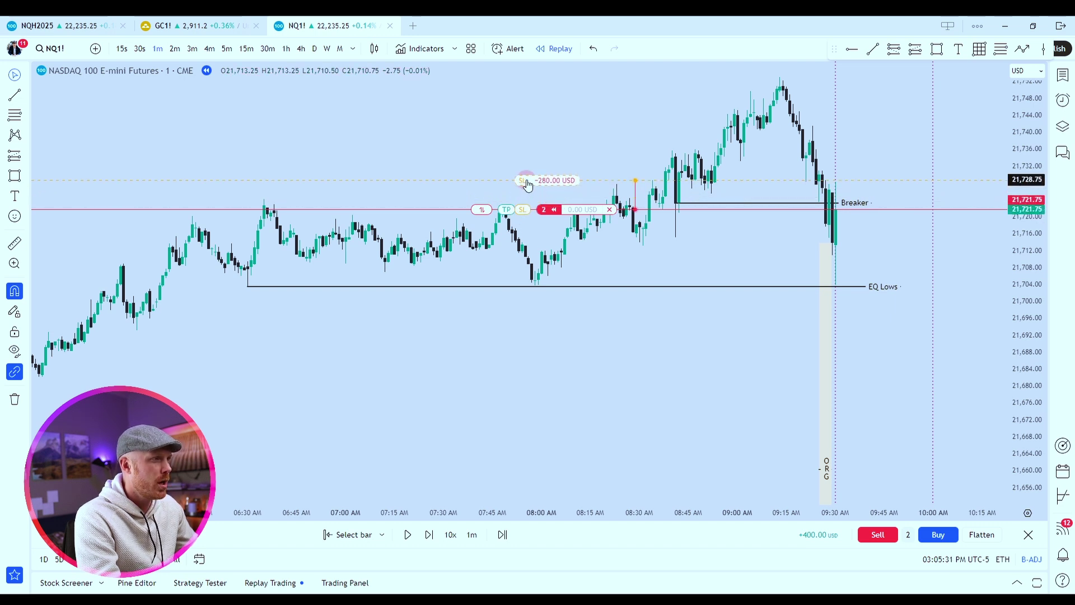
left_click_drag(527, 184, 533, 155)
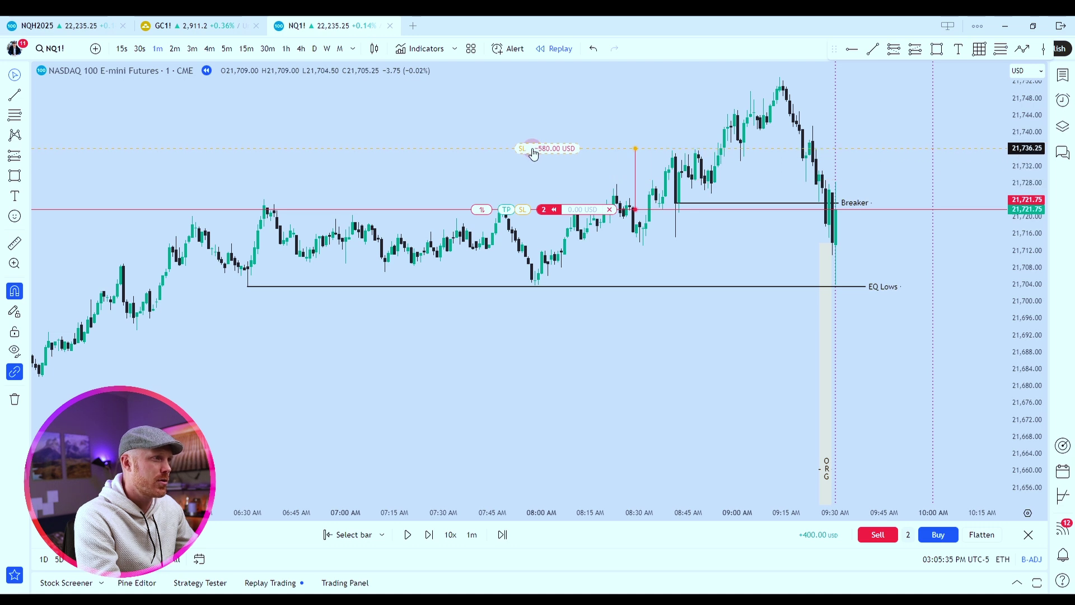
left_click_drag(534, 151, 534, 149)
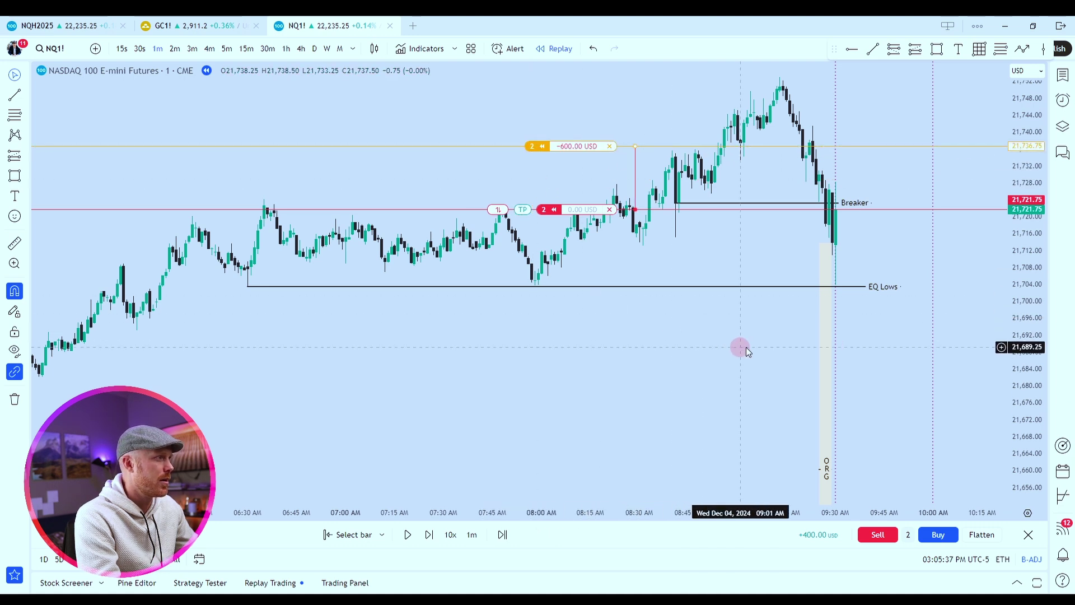
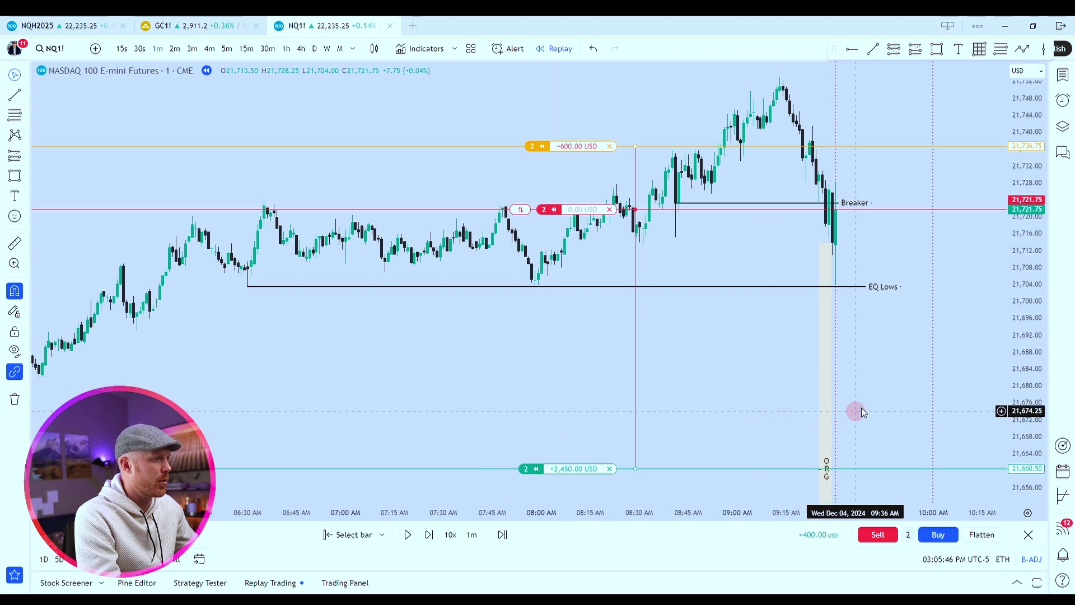
- Review the short's take profit against the ORG midpoint, the EQ Lows line and the levels below it
scroll(829, 428, "up", 2)
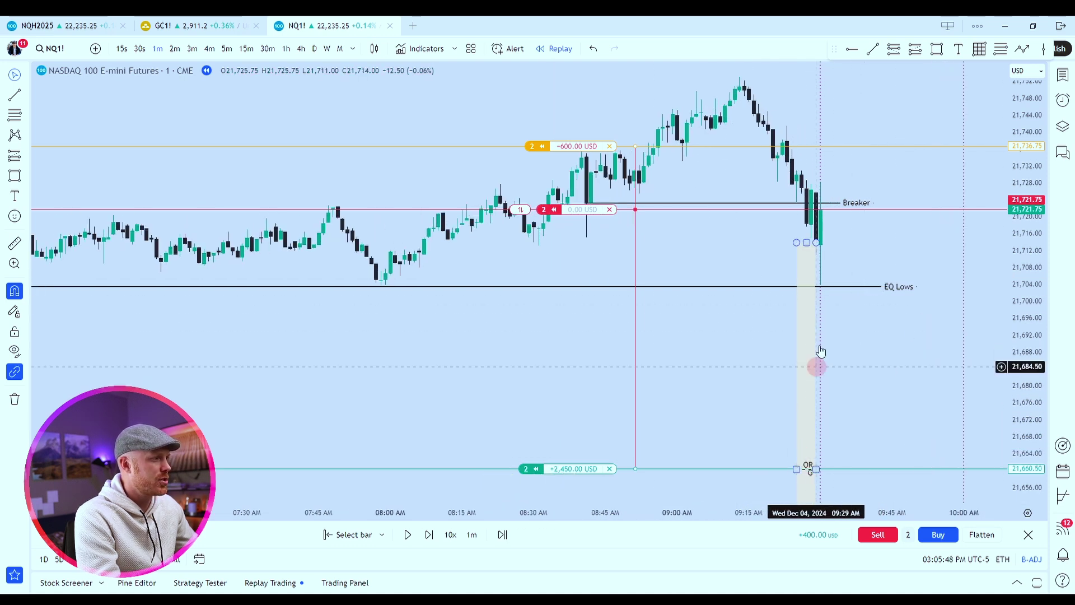
scroll(1029, 241, "down", 3)
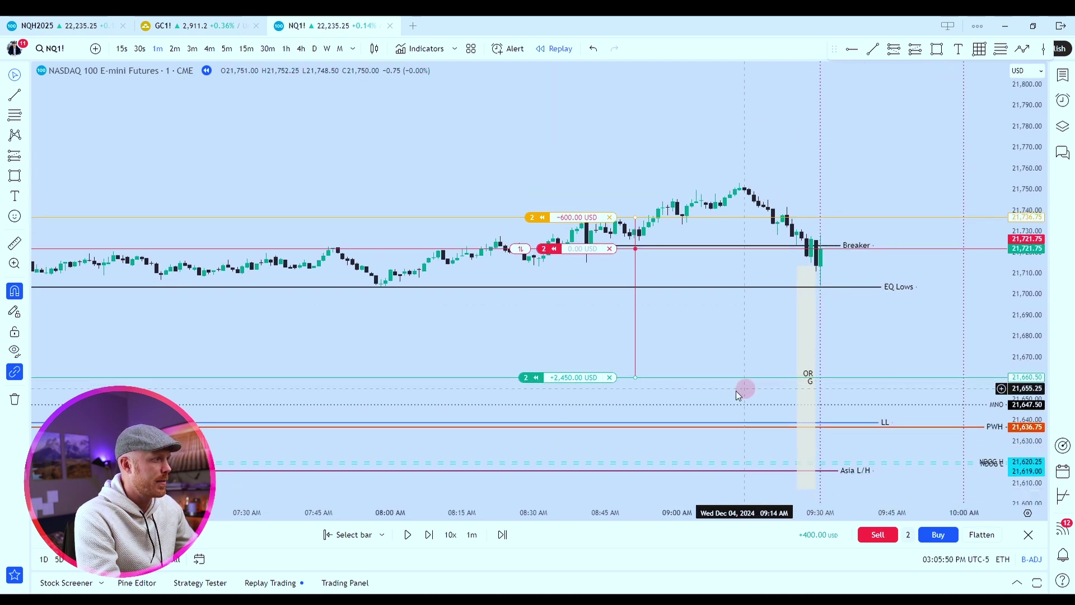
left_click(805, 377)
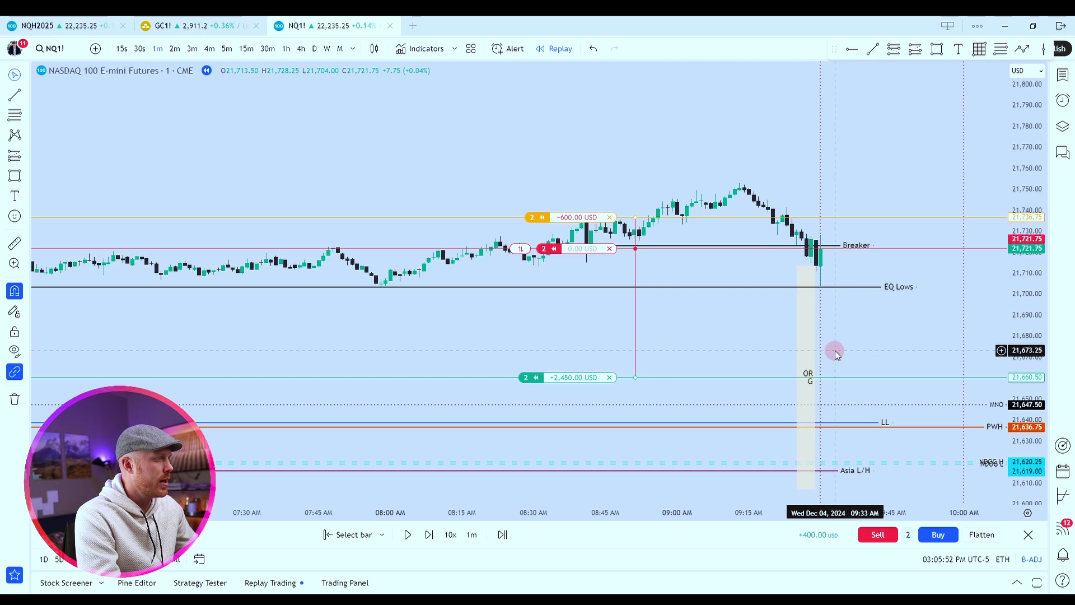
scroll(834, 351, "down", 4)
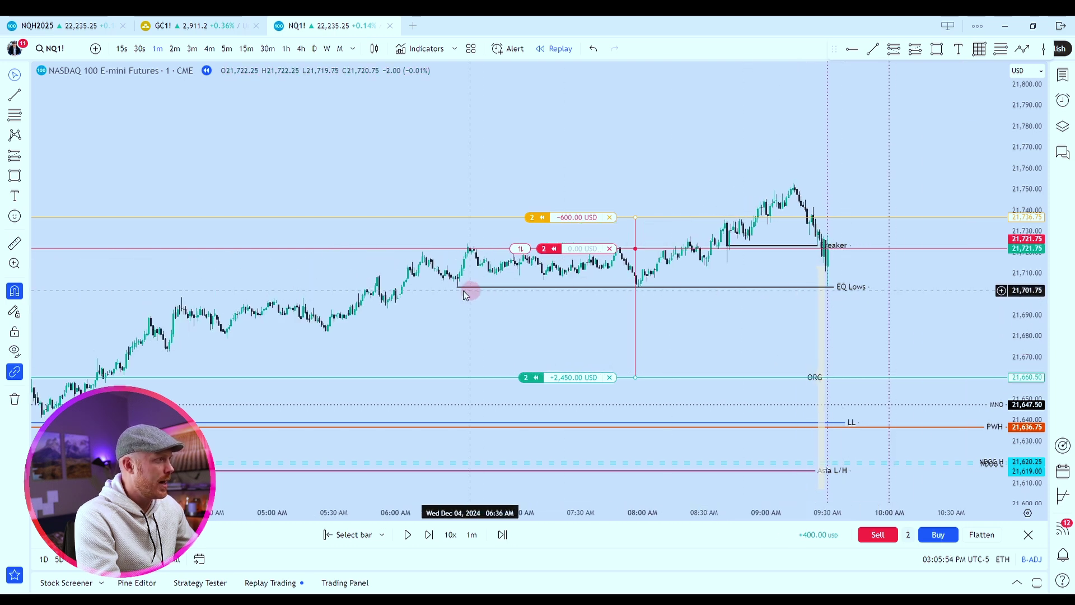
left_click_drag(443, 292, 856, 294)
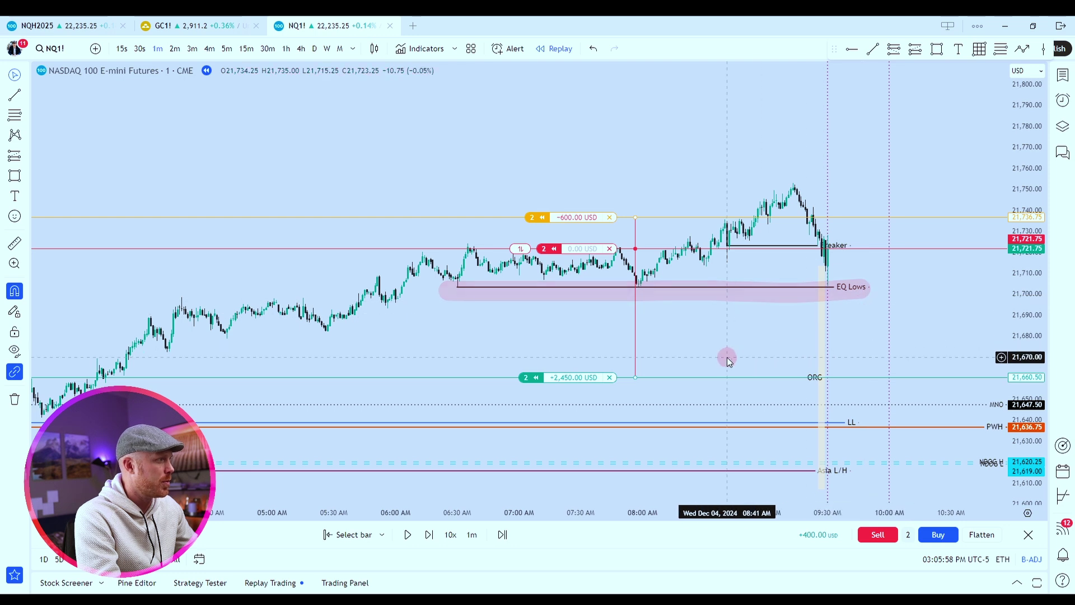
scroll(727, 357, "up", 2)
scroll(800, 357, "up", 2)
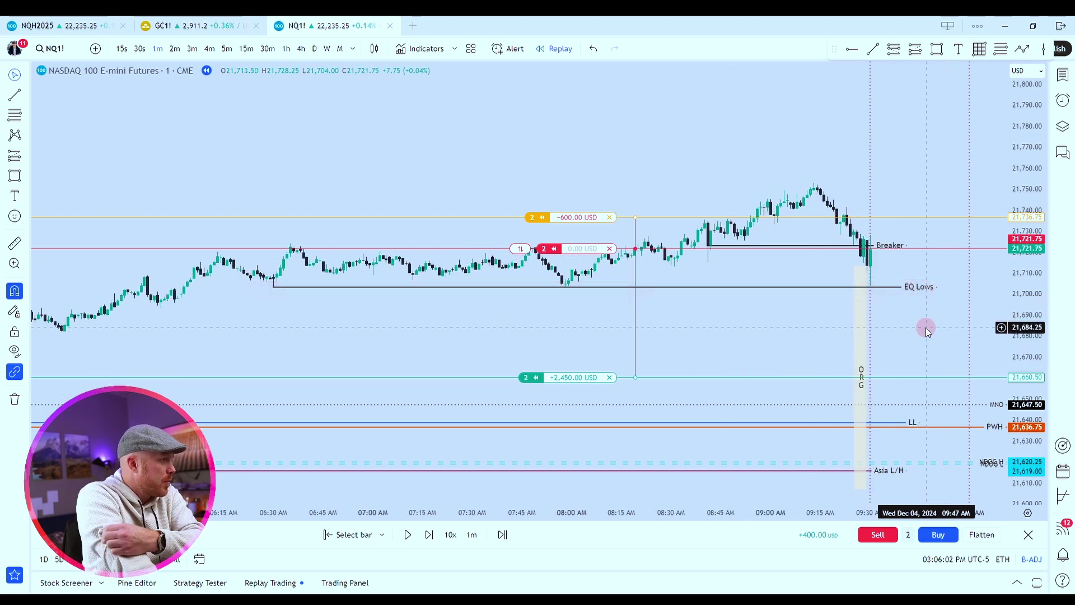
- Step the replay forward one candle to 9:31 AM and examine that candle against the Breaker and EQ Lows lines
left_click(429, 539)
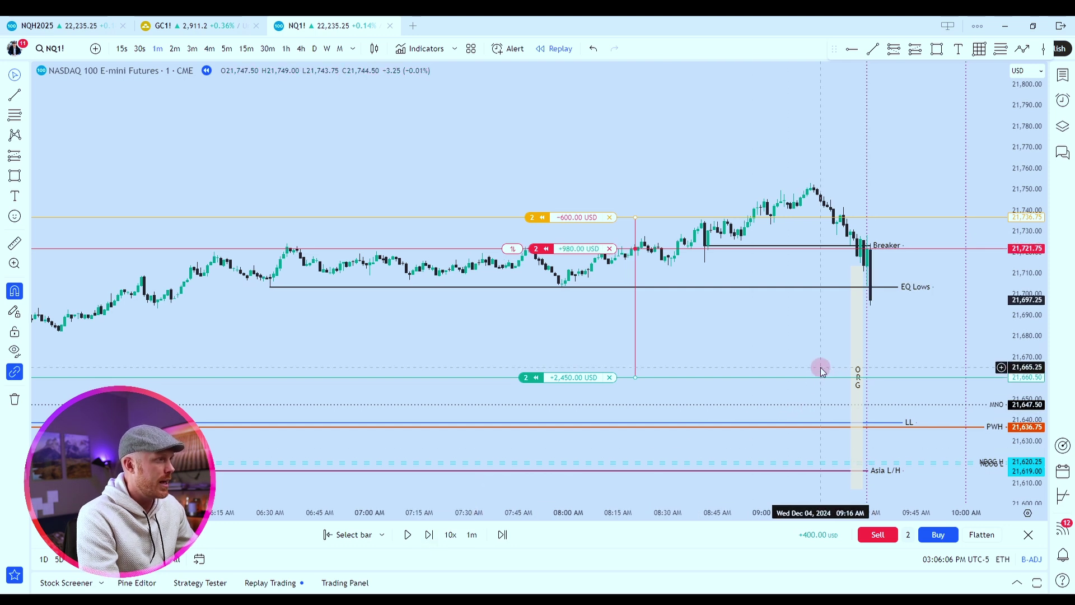
left_click_drag(1028, 353, 1028, 330)
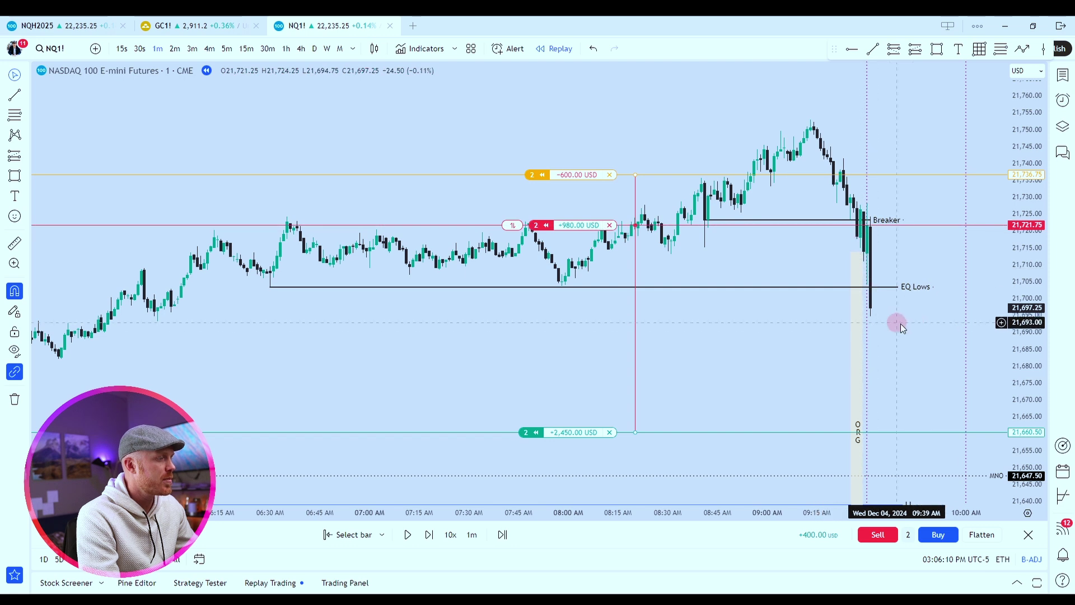
scroll(930, 337, "up", 2)
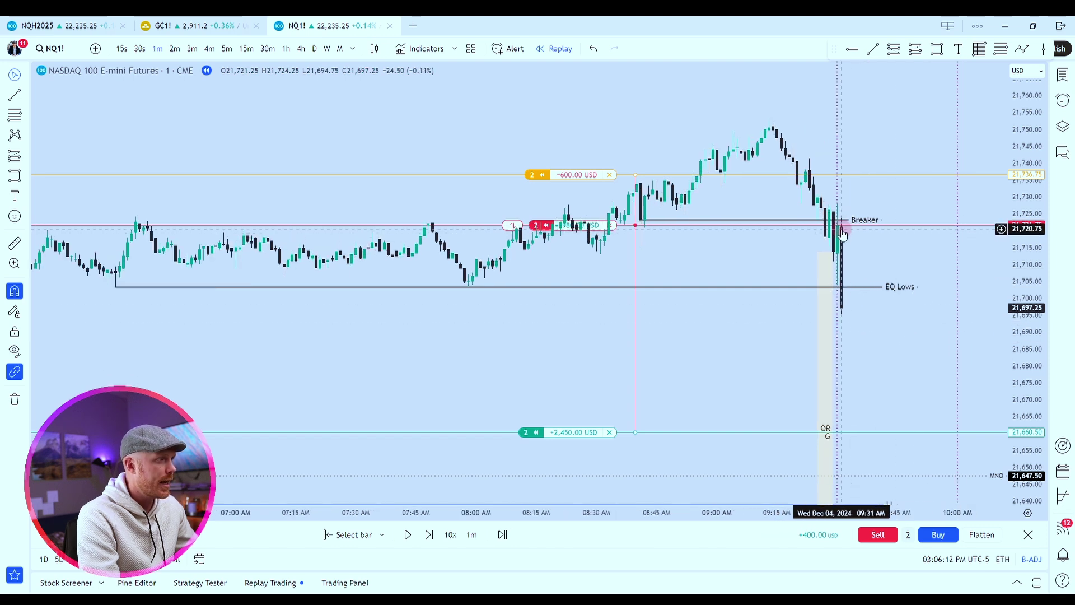
left_click_drag(845, 231, 842, 317)
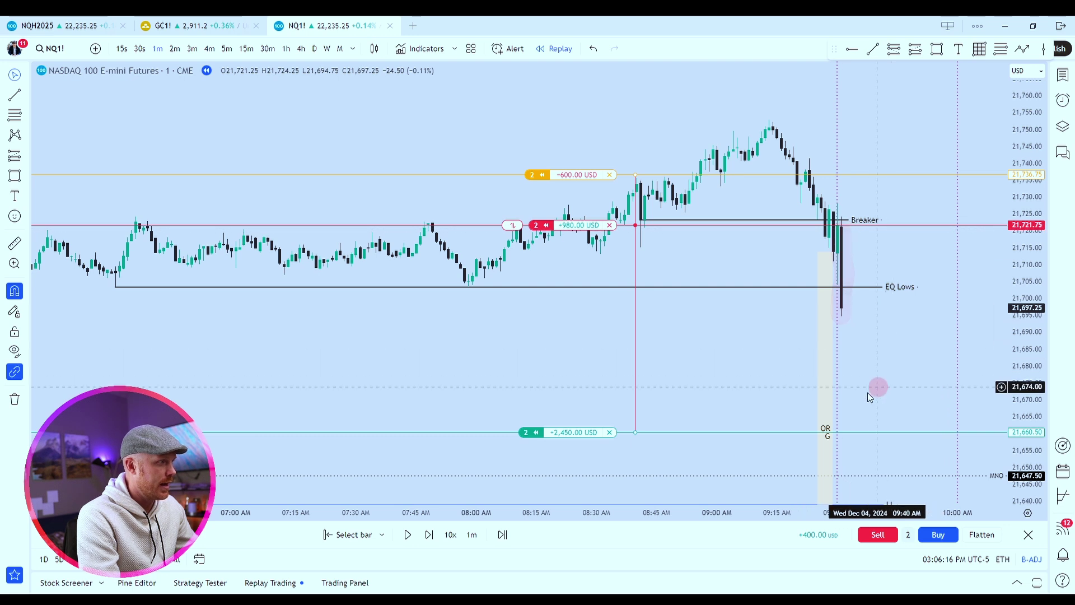
- Draw a horizontal trend line at 21,693.25 from the 5:56 AM low to 9:46 AM
scroll(812, 399, "down", 2)
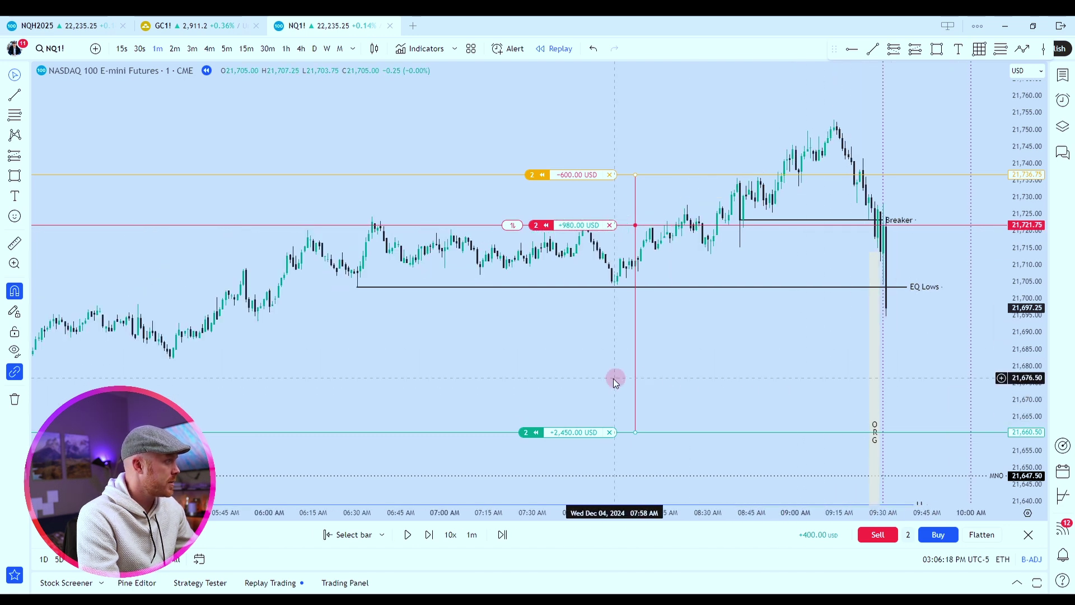
scroll(632, 364, "down", 1)
scroll(676, 358, "down", 2)
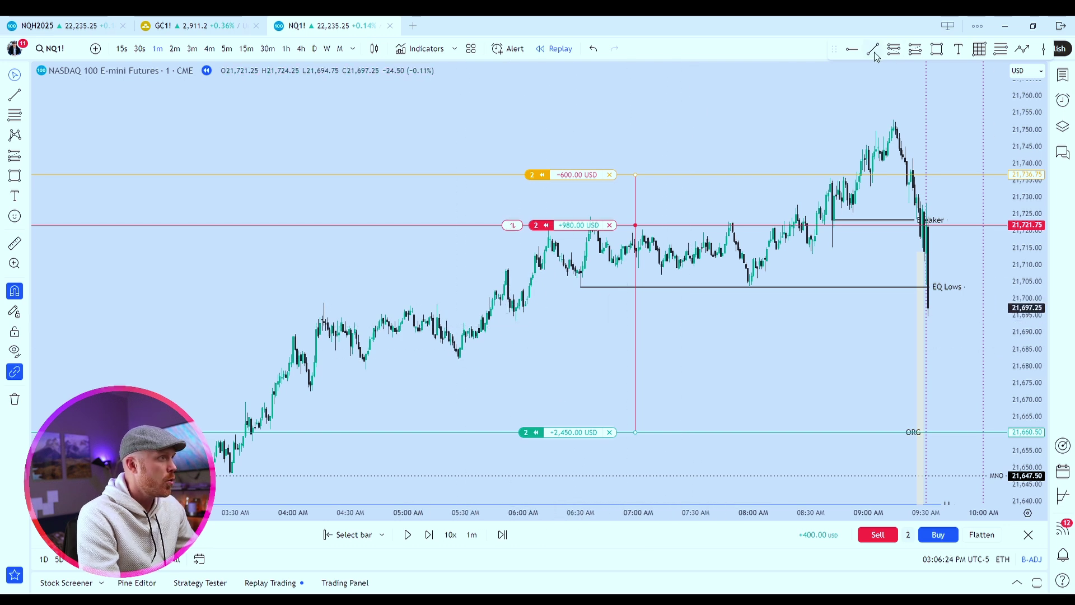
left_click(511, 336)
mouse_move(516, 324)
left_mouse_down()
mouse_move(879, 339)
mouse_move(957, 328)
left_mouse_up()
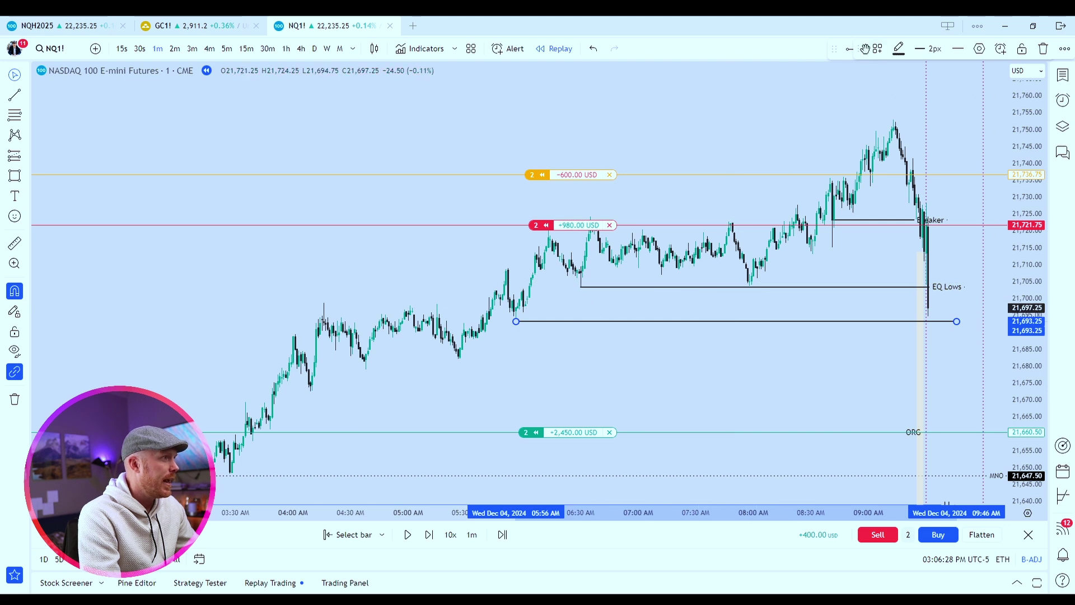
left_click(854, 63)
- Draw a horizontal trend line at about 21,682 from the low near 5:26 AM past the current candle
left_click(874, 49)
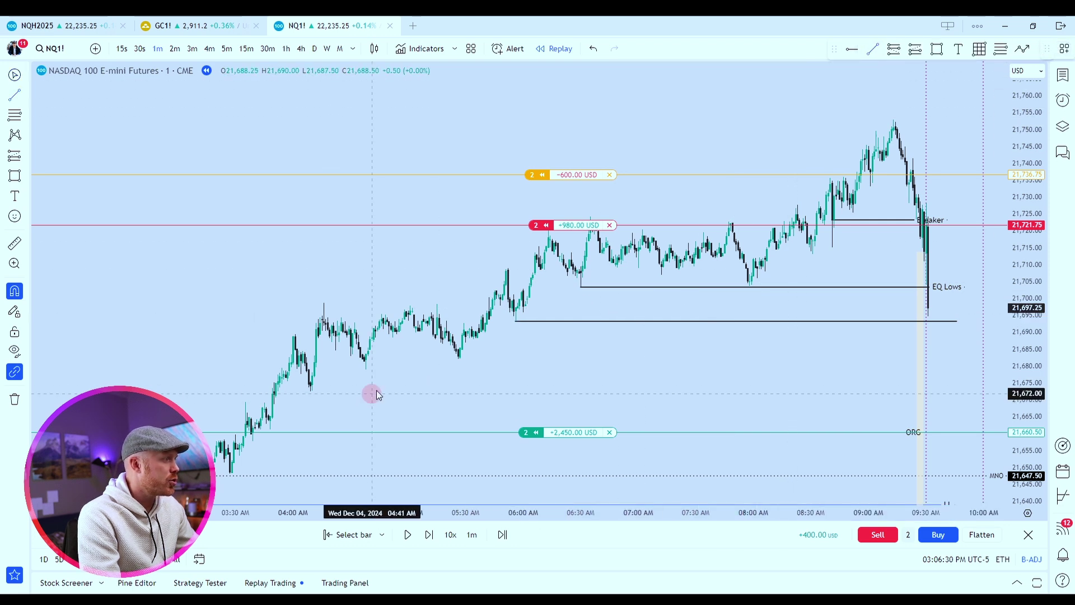
left_click_drag(458, 358, 961, 359)
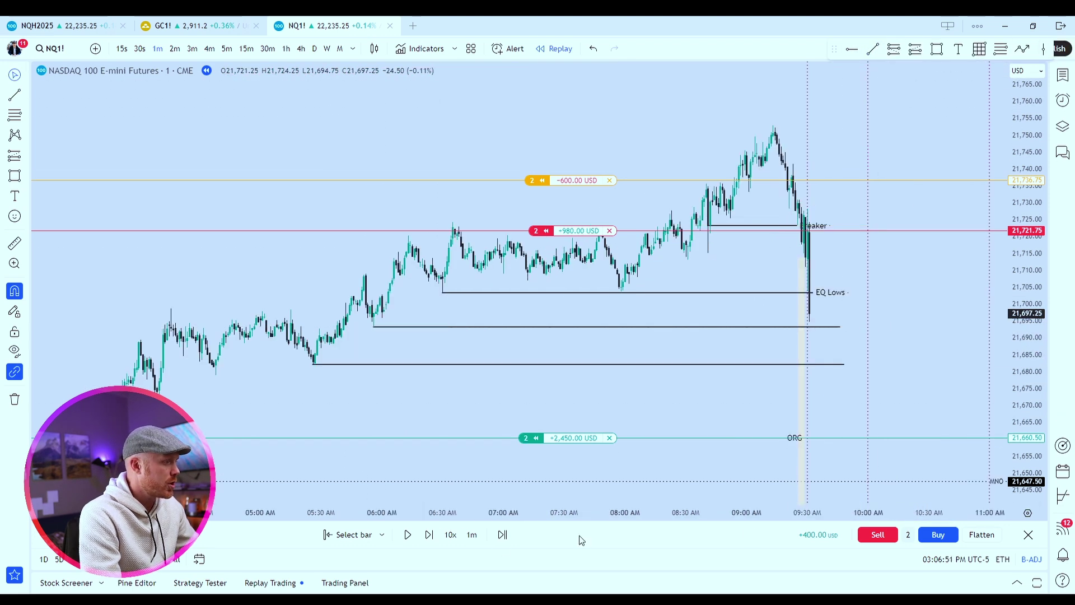
- Step the replay forward two candles to 9:33 AM, checking each against the short's entry and the Breaker and EQ Lows lines
scroll(746, 360, "up", 3)
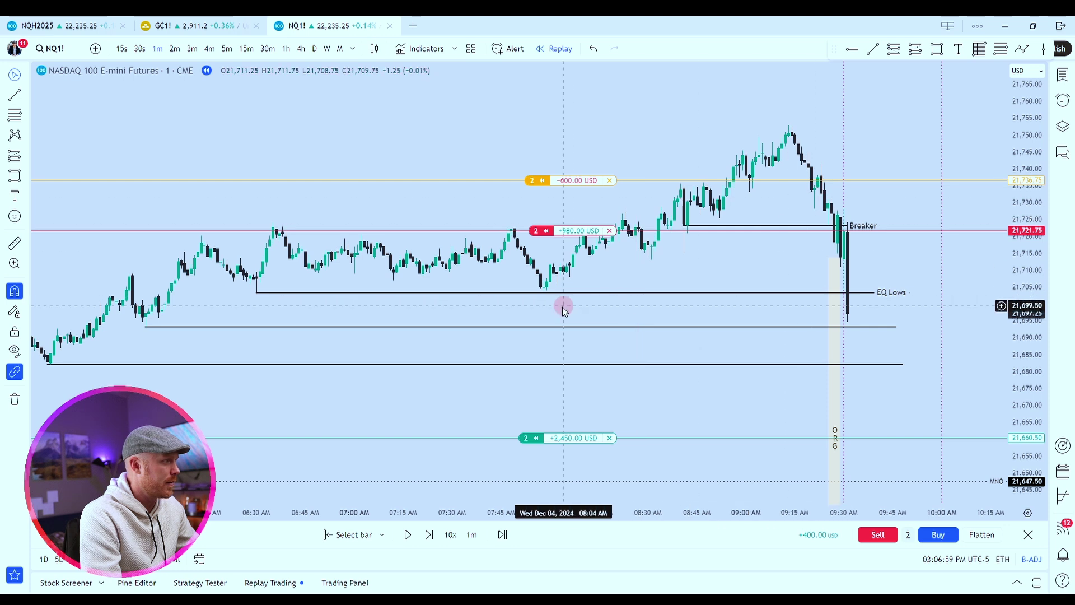
scroll(576, 321, "down", 1)
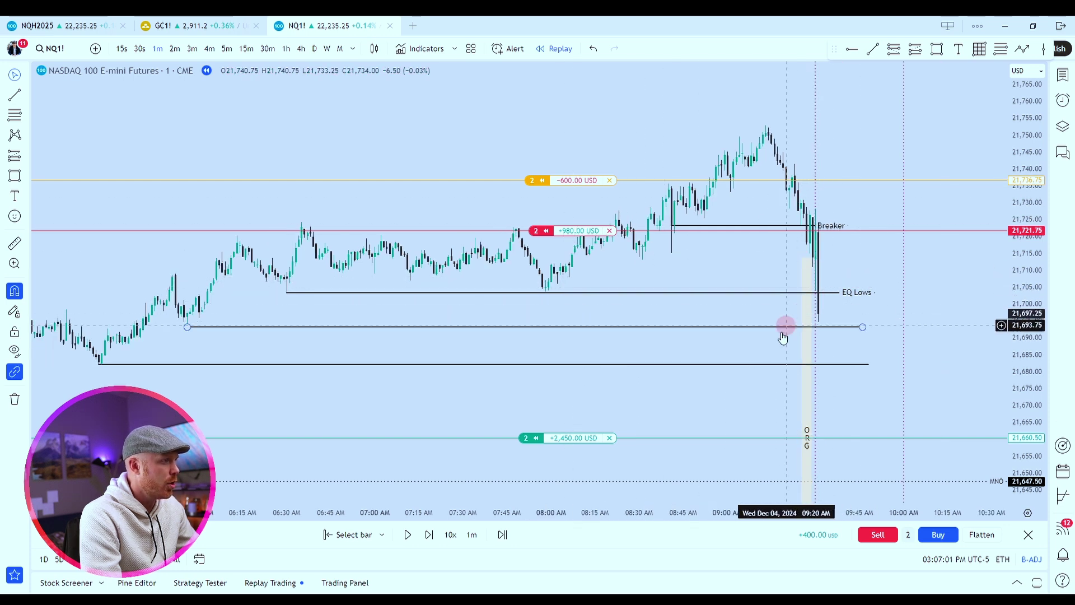
left_click(430, 535)
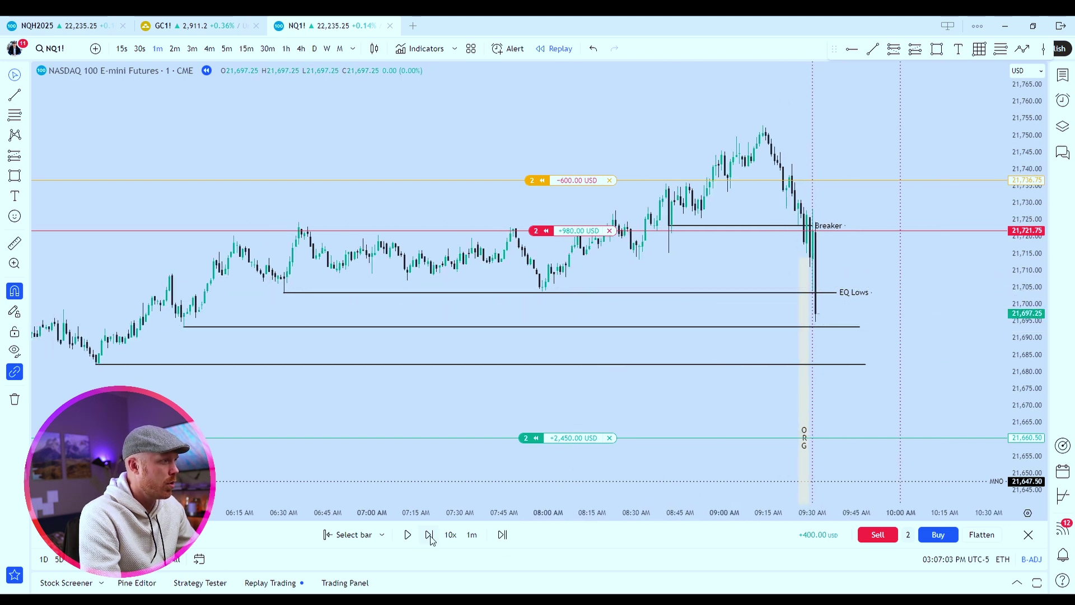
scroll(712, 368, "up", 3)
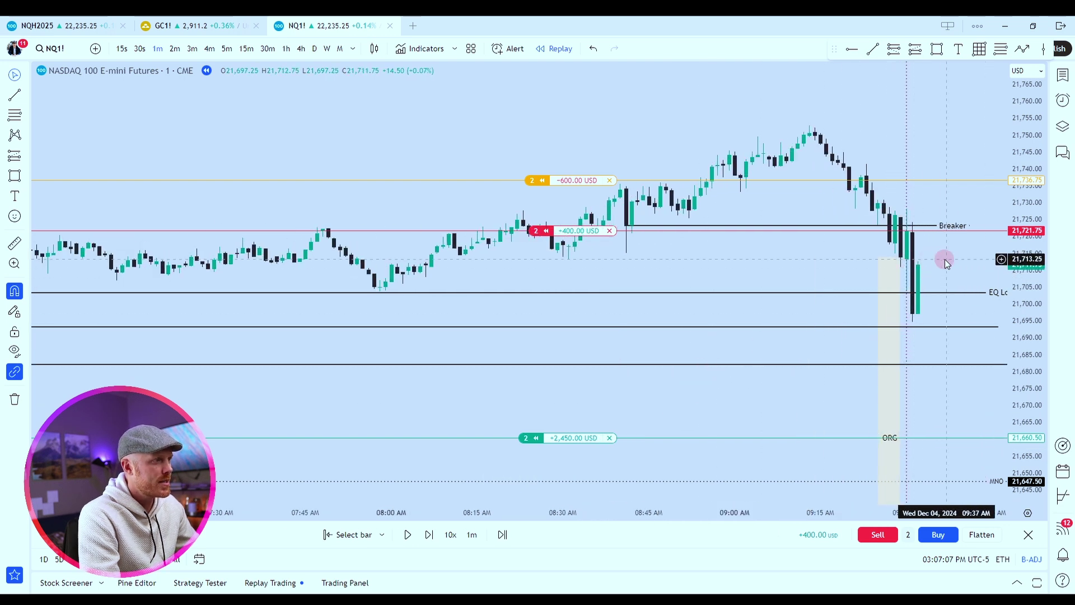
left_click_drag(945, 259, 864, 265)
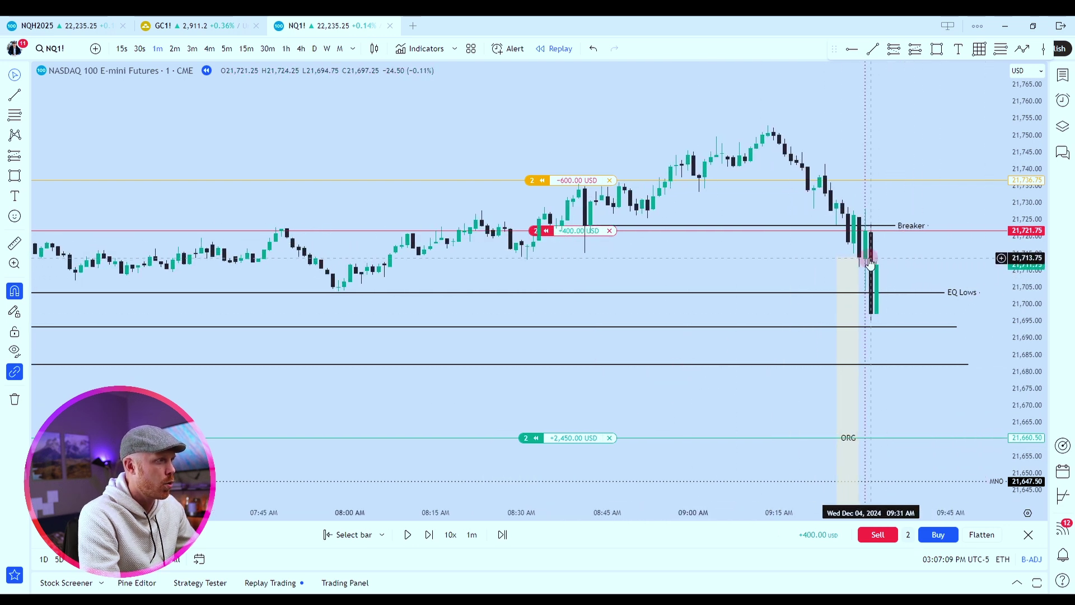
left_click(431, 535)
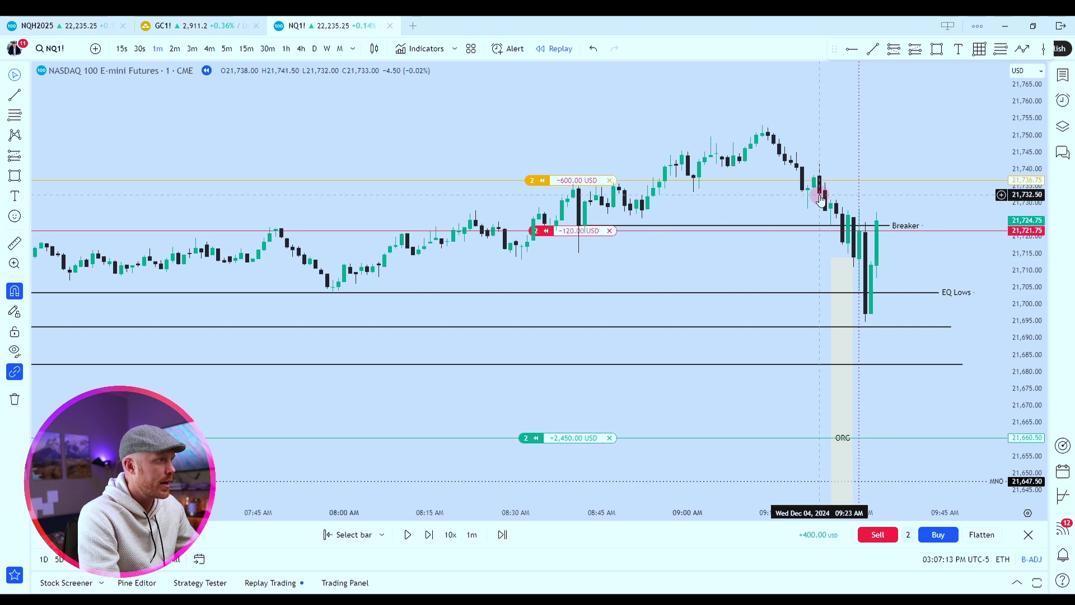
- Draw a horizontal trend line at 21,733.25 from the 9:01 AM low to 9:38 AM and label it Breaker
scroll(889, 220, "down", 2)
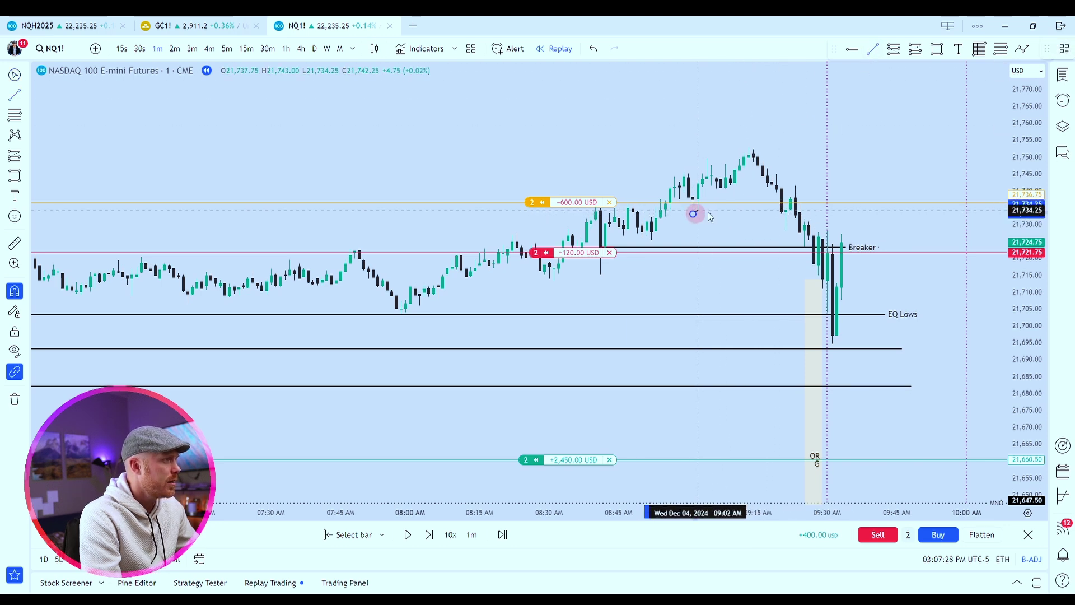
left_click_drag(693, 214, 865, 214)
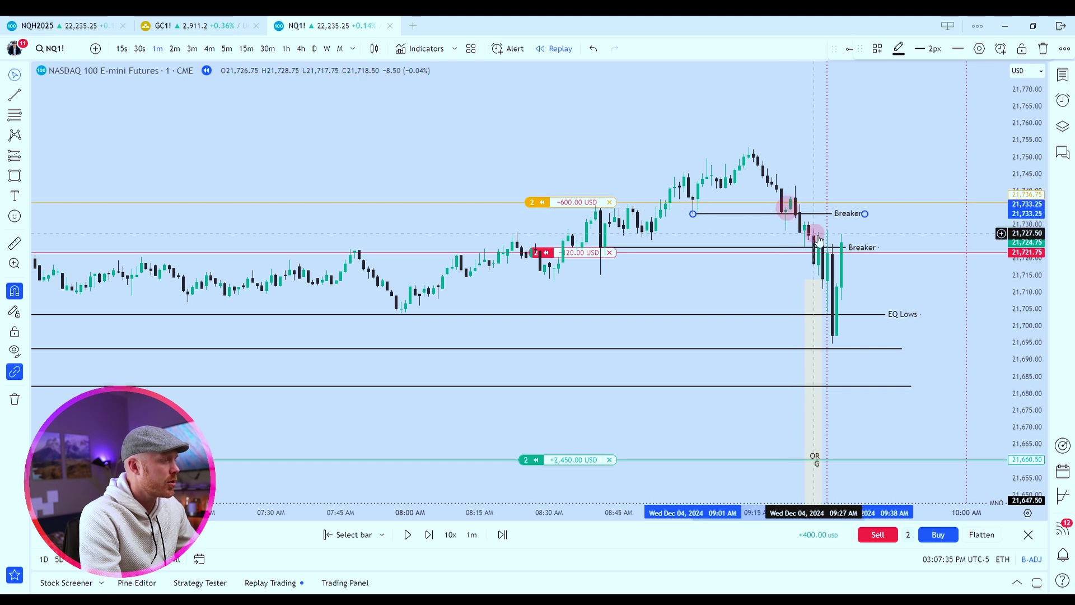
- Draw a rectangle between 21,738.50 and 21,741.25 from 9:01 AM to 9:32 AM and apply the FVG template to it
scroll(890, 259, "up", 3)
mouse_move(1026, 255)
left_mouse_down()
mouse_move(980, 233)
mouse_move(902, 224)
mouse_move(956, 286)
mouse_move(694, 211)
left_mouse_up()
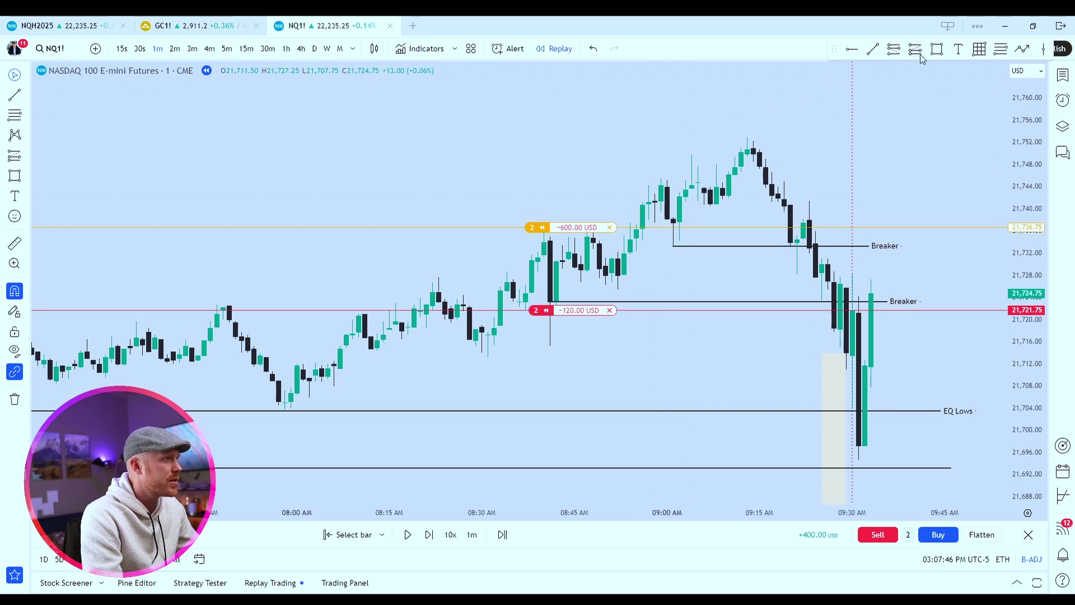
left_click(674, 217)
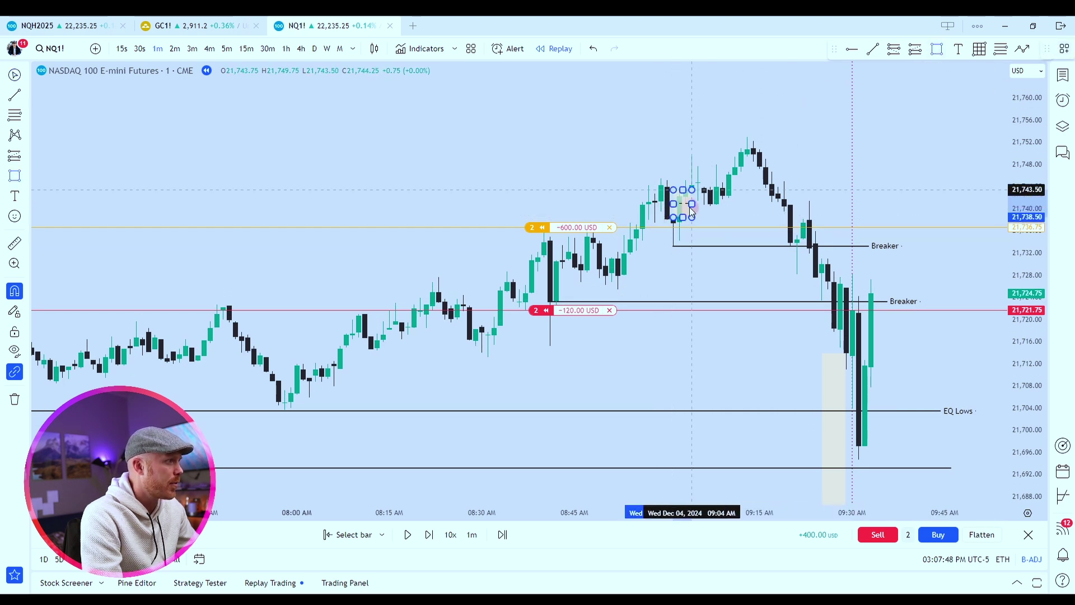
left_click(864, 203)
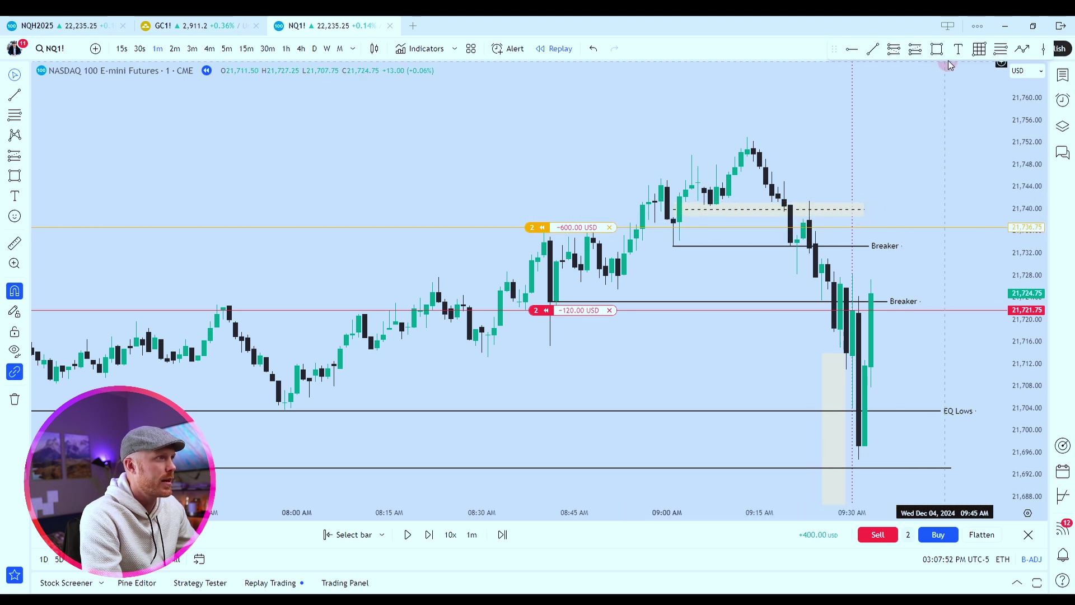
left_click(864, 211)
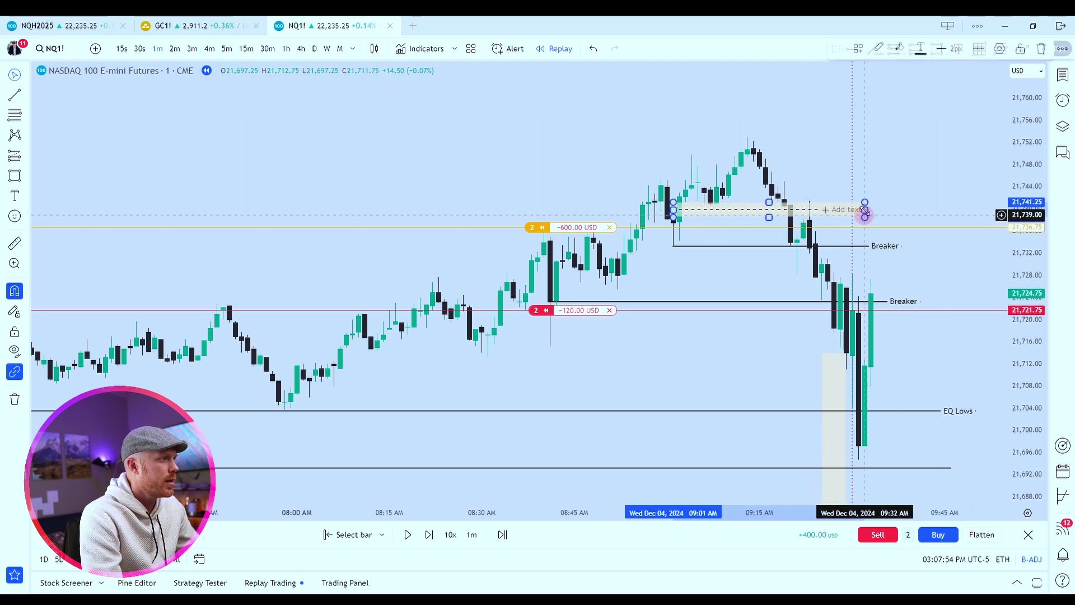
left_click(856, 48)
left_click(886, 152)
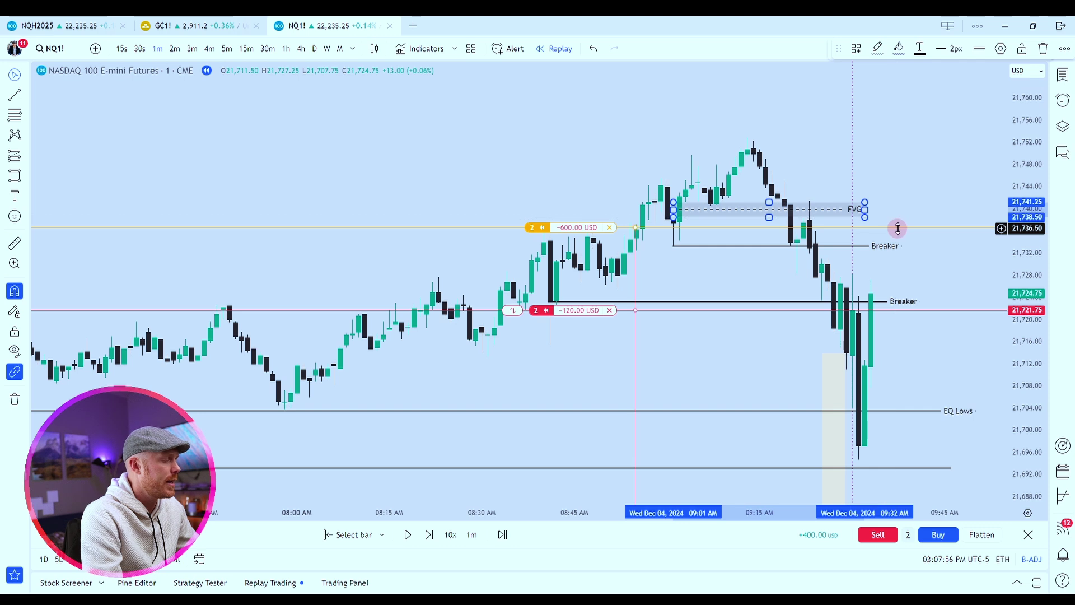
- Move the short's stop loss up into the FVG rectangle at 21,740.25
scroll(948, 295, "up", 2)
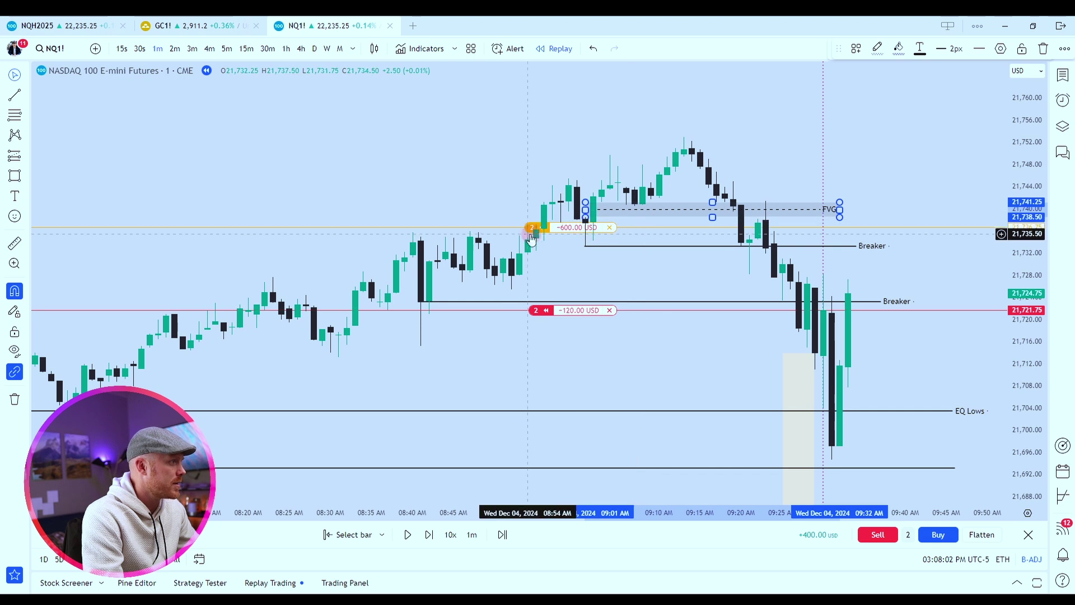
left_click_drag(533, 227, 538, 211)
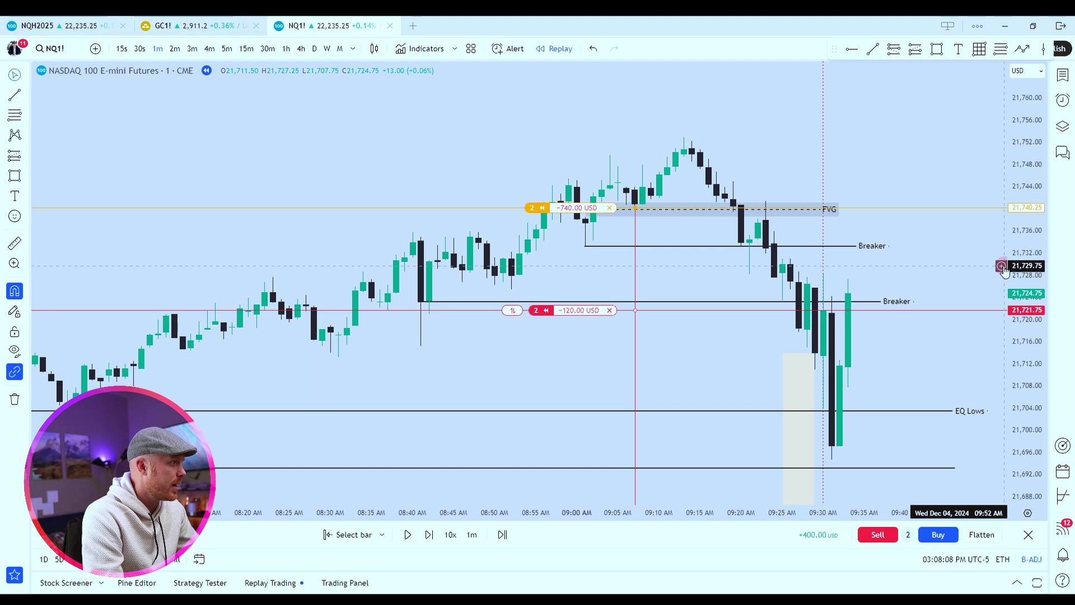
- Compare price with both Breaker lines and step the replay forward two candles to 9:35 AM
left_click_drag(993, 270, 992, 285)
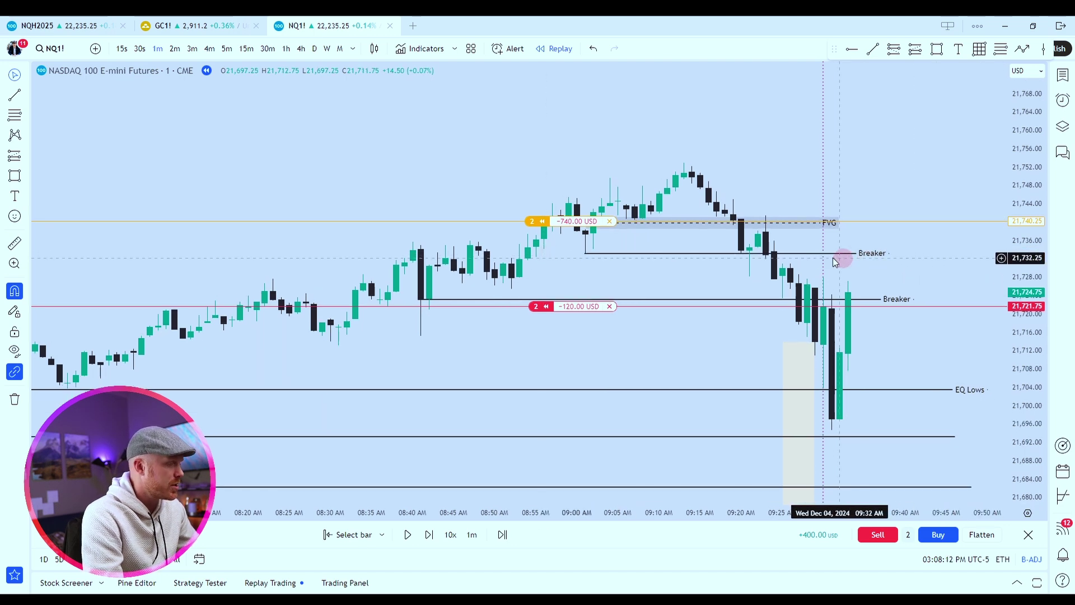
left_click_drag(832, 253, 884, 263)
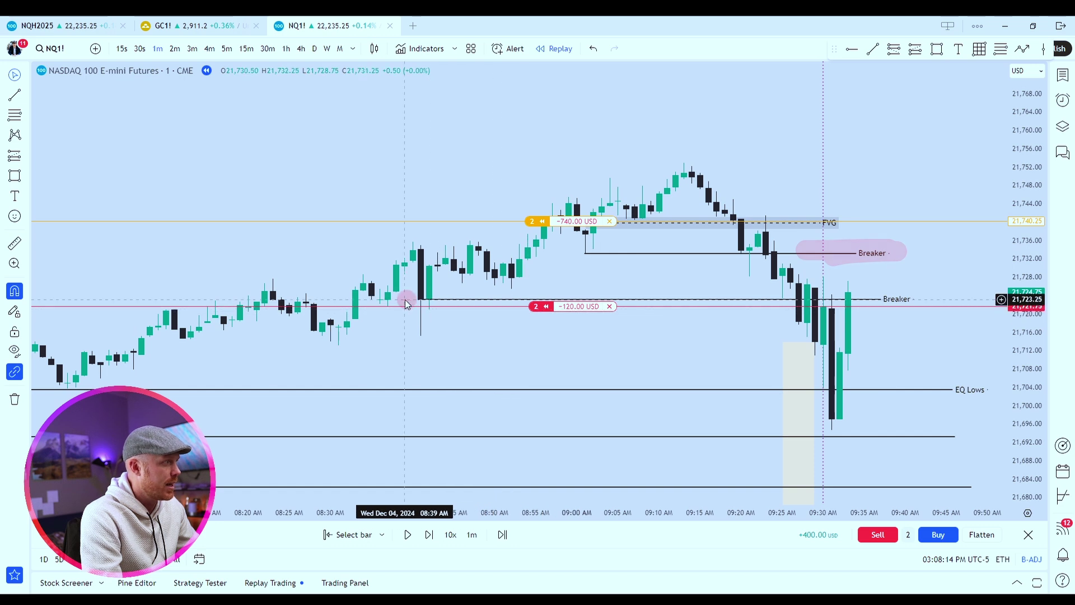
left_click_drag(405, 299, 887, 297)
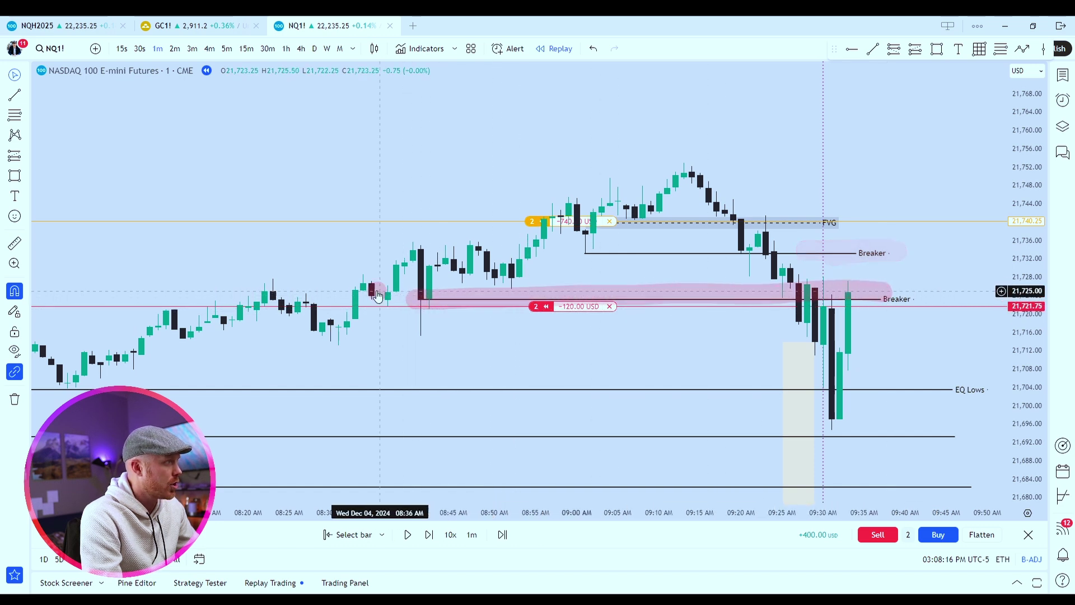
left_click_drag(420, 247, 430, 312)
left_click_drag(589, 251, 913, 244)
scroll(902, 286, "down", 5)
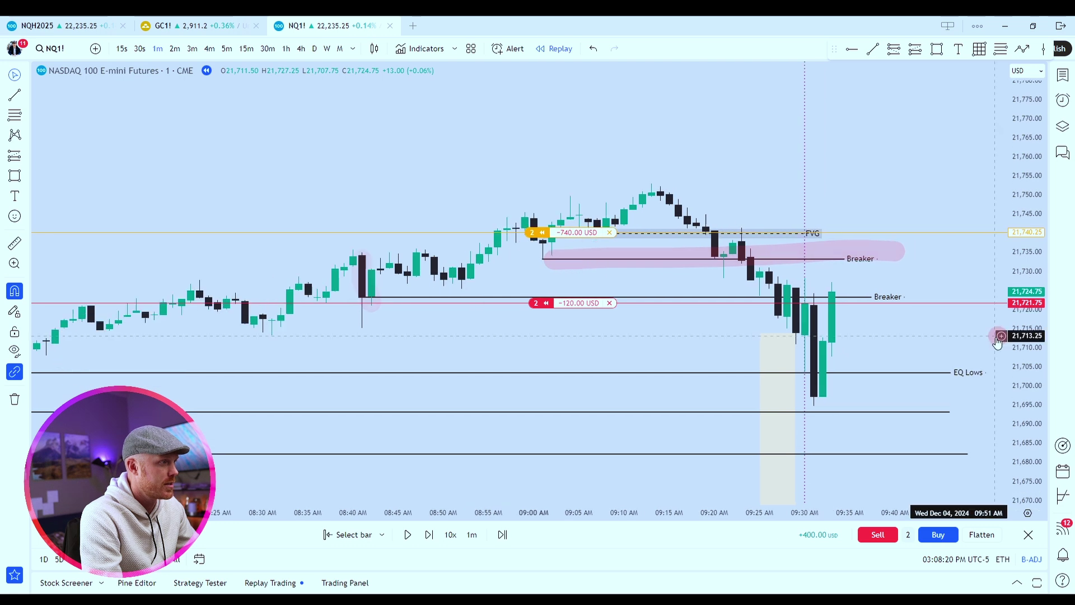
left_click(429, 534)
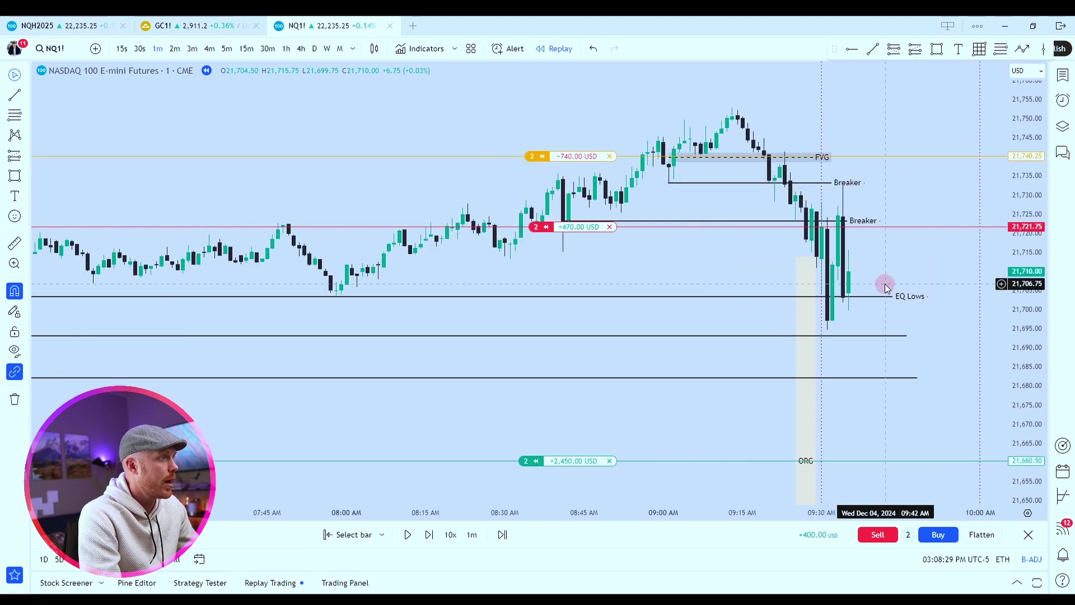
scroll(858, 258, "up", 4)
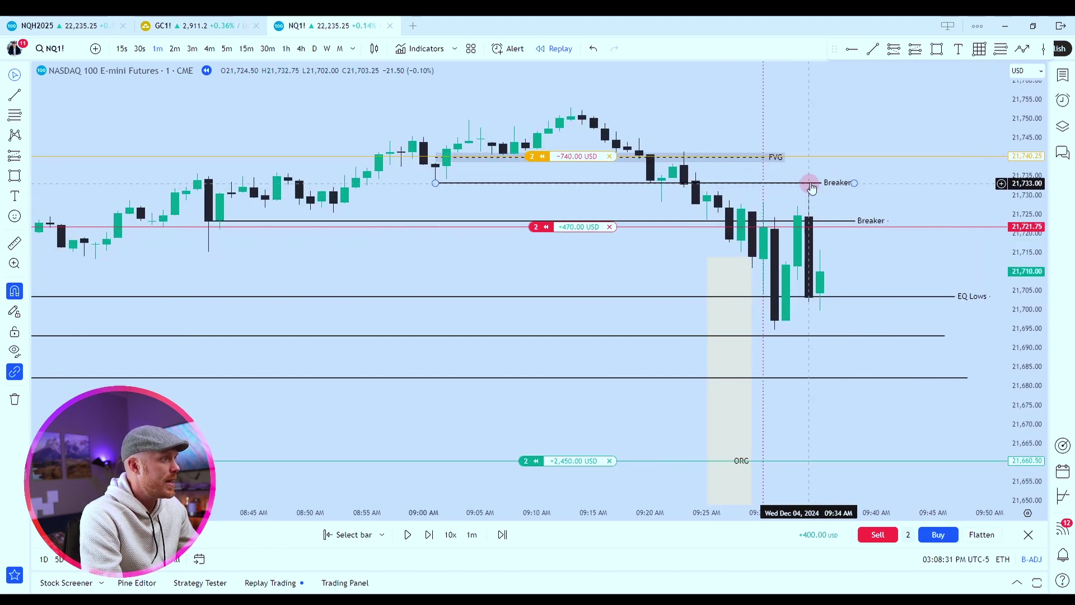
- Draw a horizontal trend line at 21,694.75 from the 9:31 AM low to 9:39 AM
left_click(824, 292)
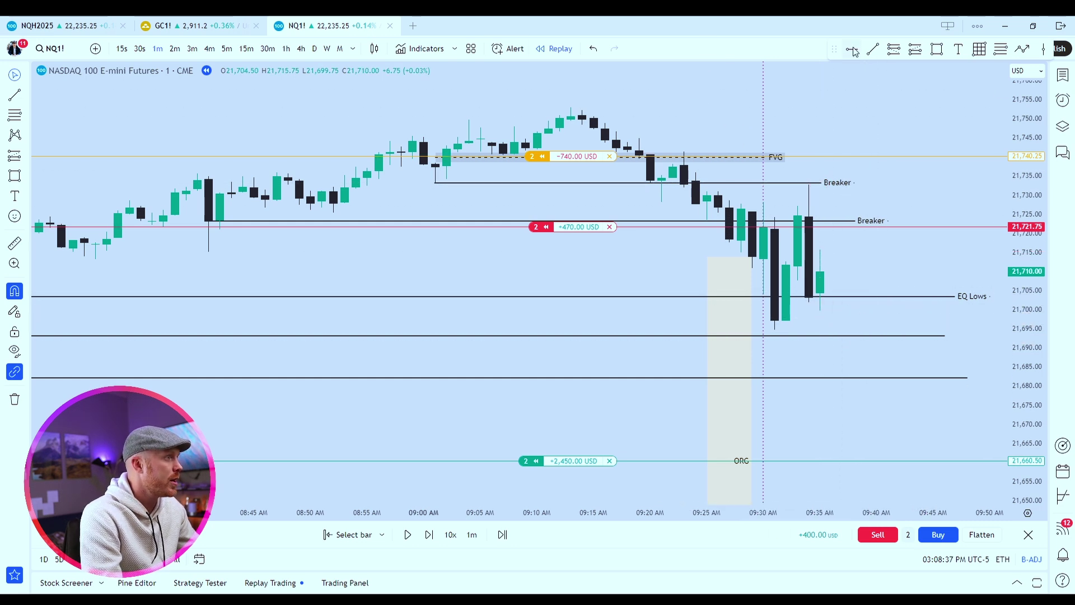
left_click(775, 329)
left_click(865, 329)
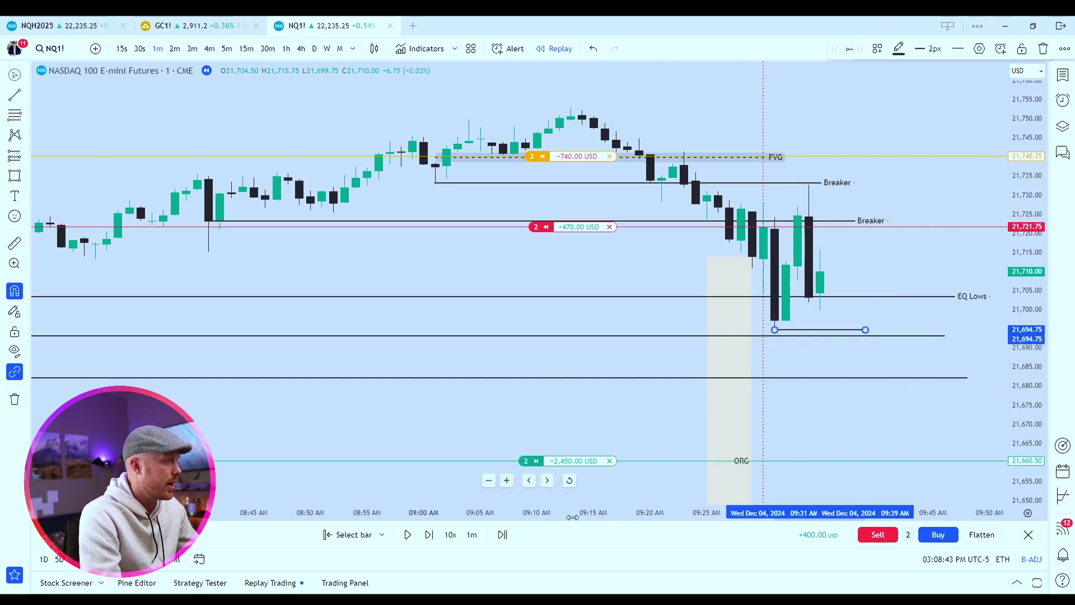
- Step the replay forward three candles to 9:38 AM and examine the newest lows against the 21,694.75 line and the line just below
left_click(429, 535)
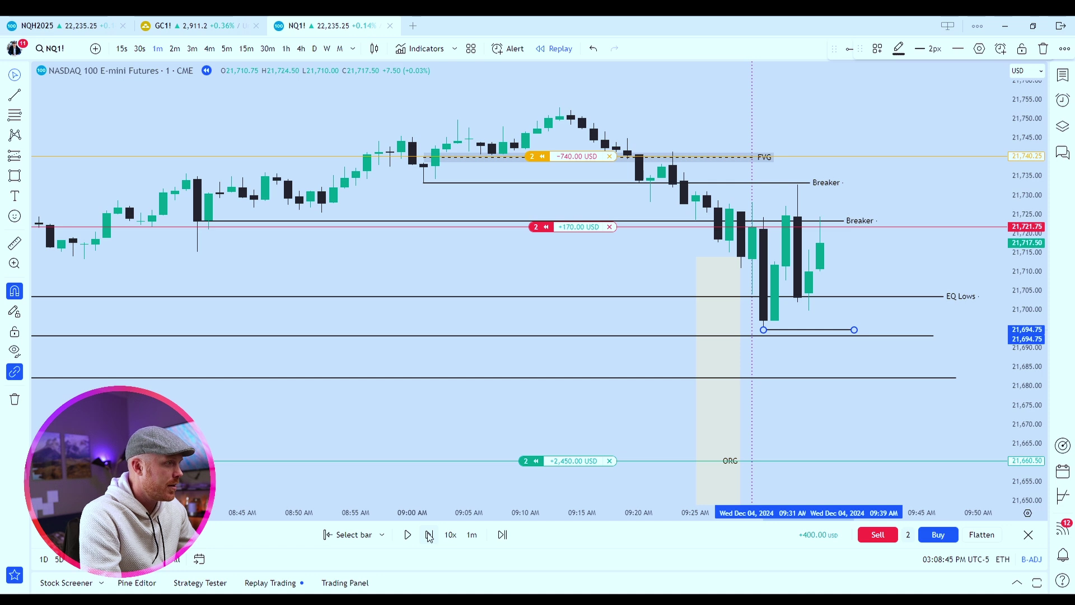
left_click(429, 535)
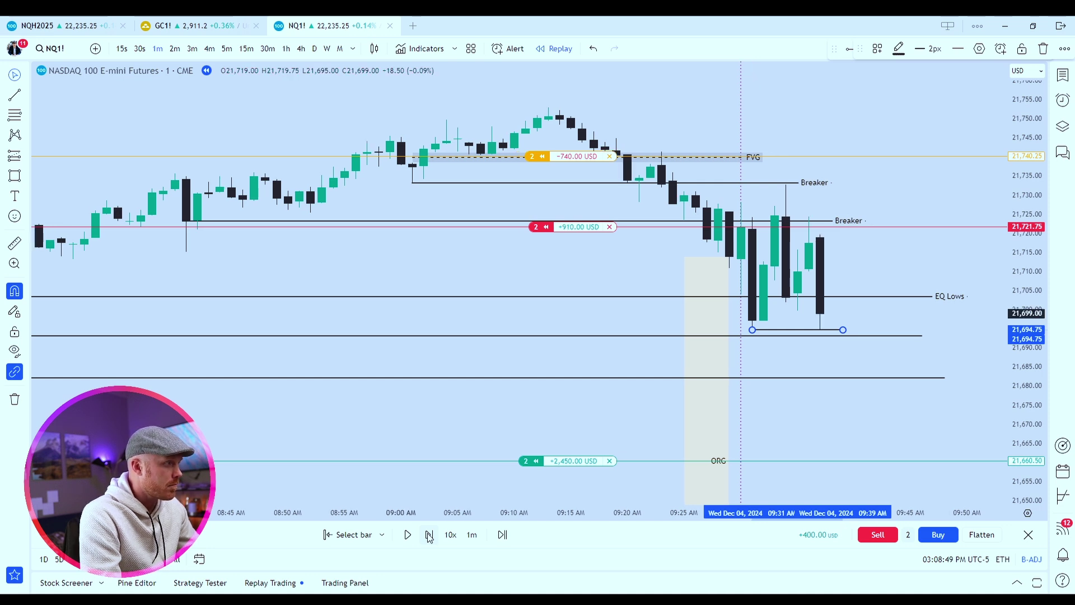
left_click(429, 535)
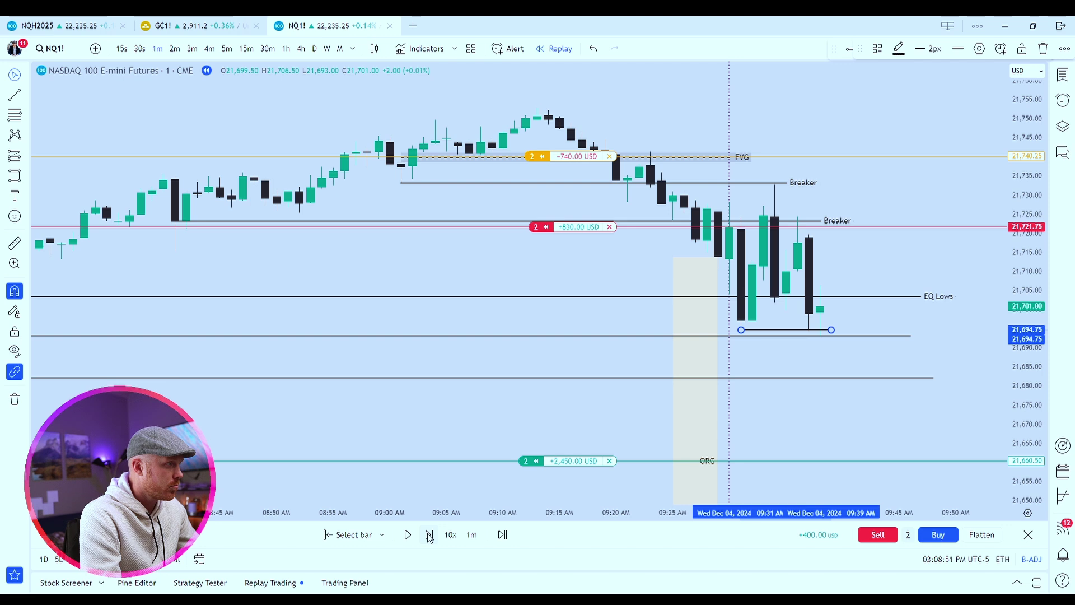
scroll(896, 359, "up", 2)
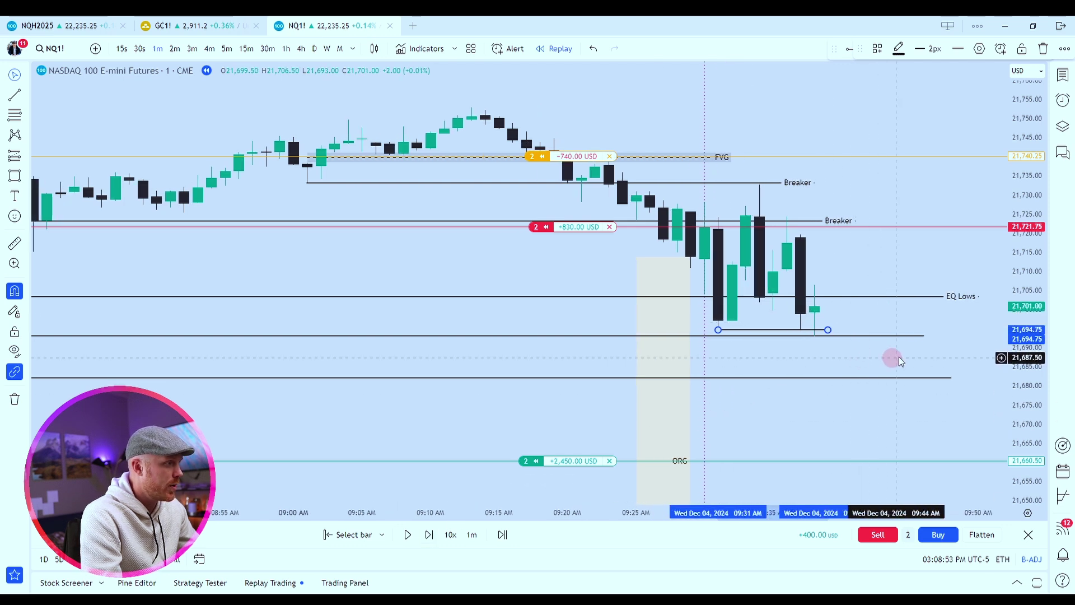
scroll(874, 369, "up", 2)
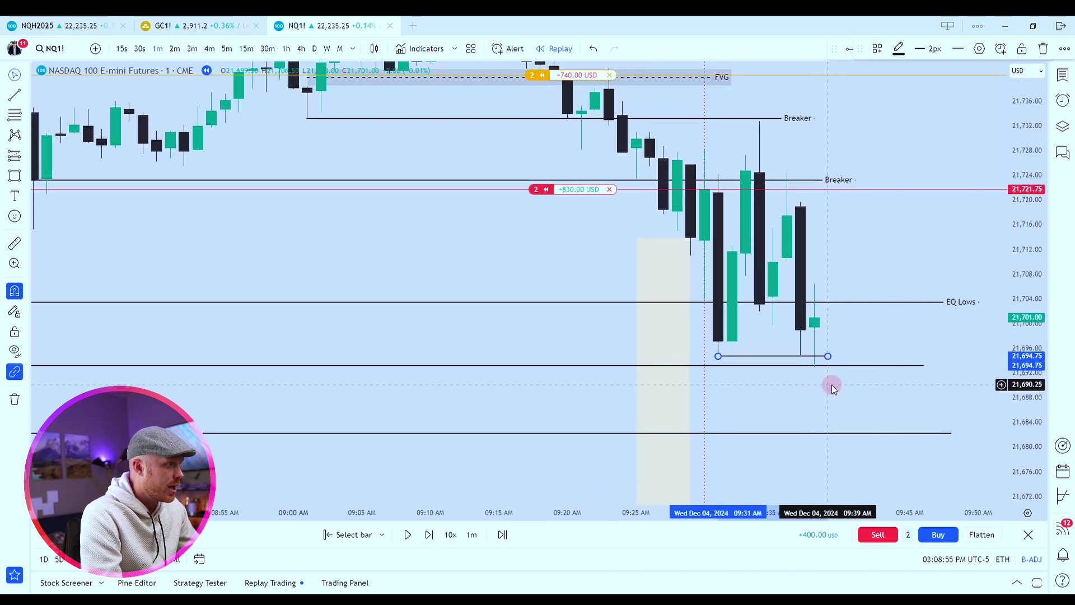
- Move the short's stop loss down to 21,721.50, just below the entry price
scroll(832, 385, "up", 1)
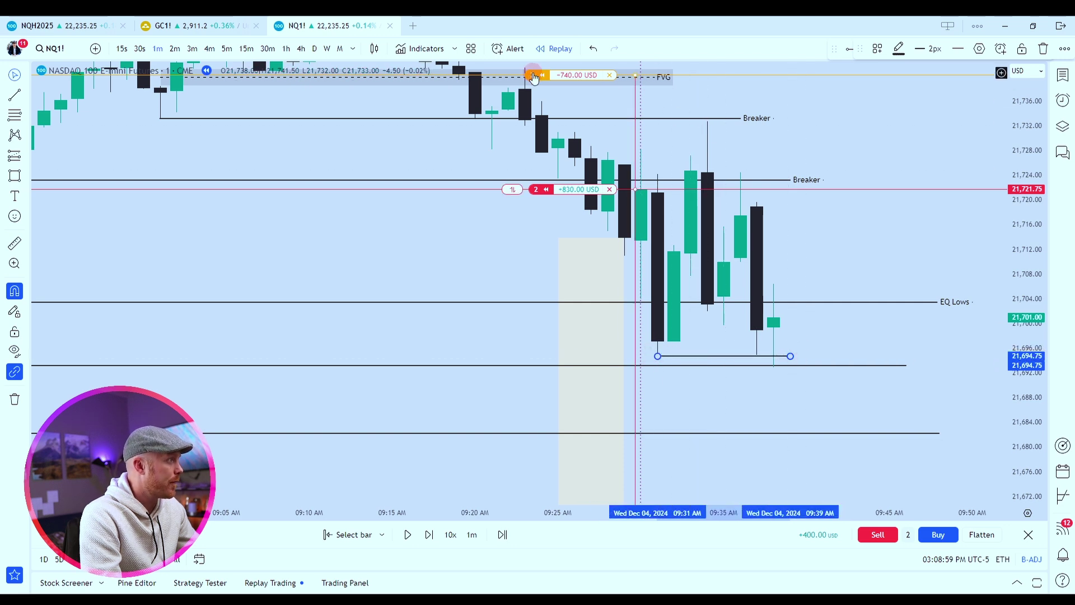
left_click_drag(533, 75, 533, 194)
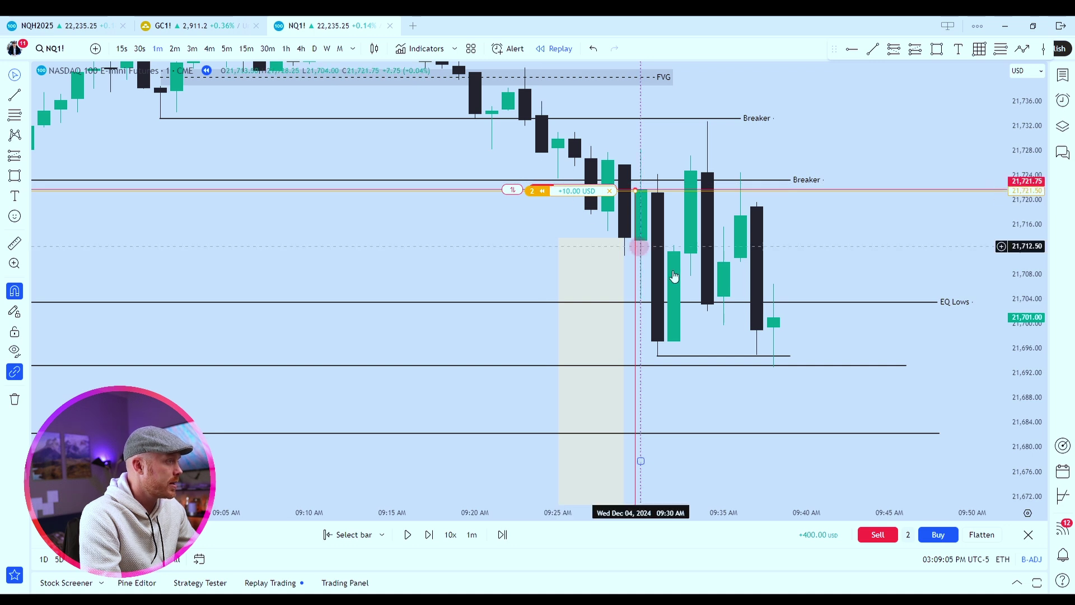
- Buy 1 contract to close half of the short and move the remaining stop loss to 21,726.00
left_click(910, 535)
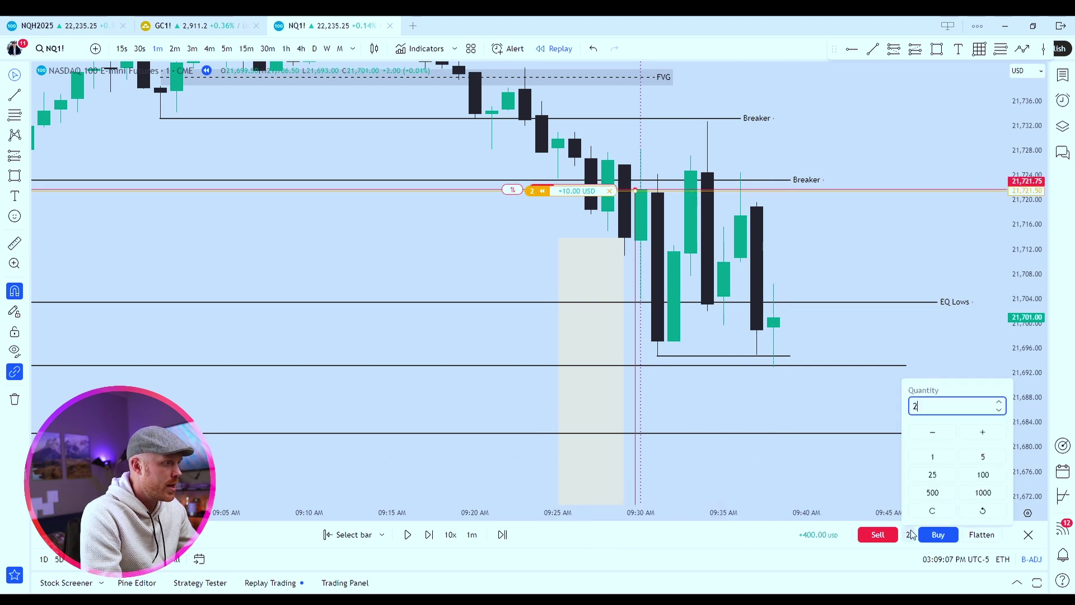
left_click(928, 232)
scroll(927, 232, "down", 2)
scroll(932, 264, "down", 3)
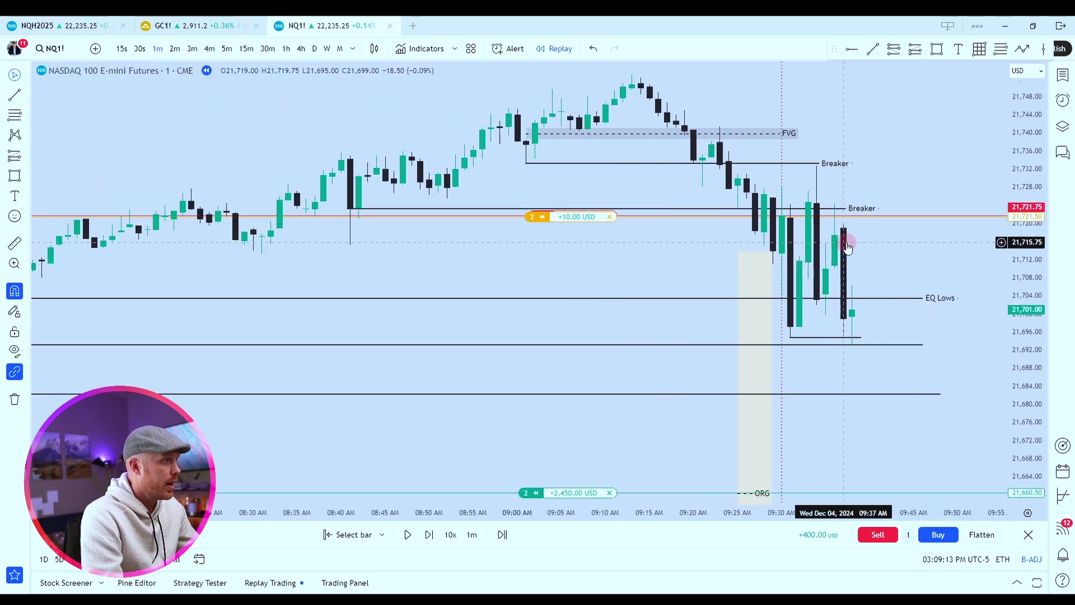
left_click_drag(537, 217, 537, 200)
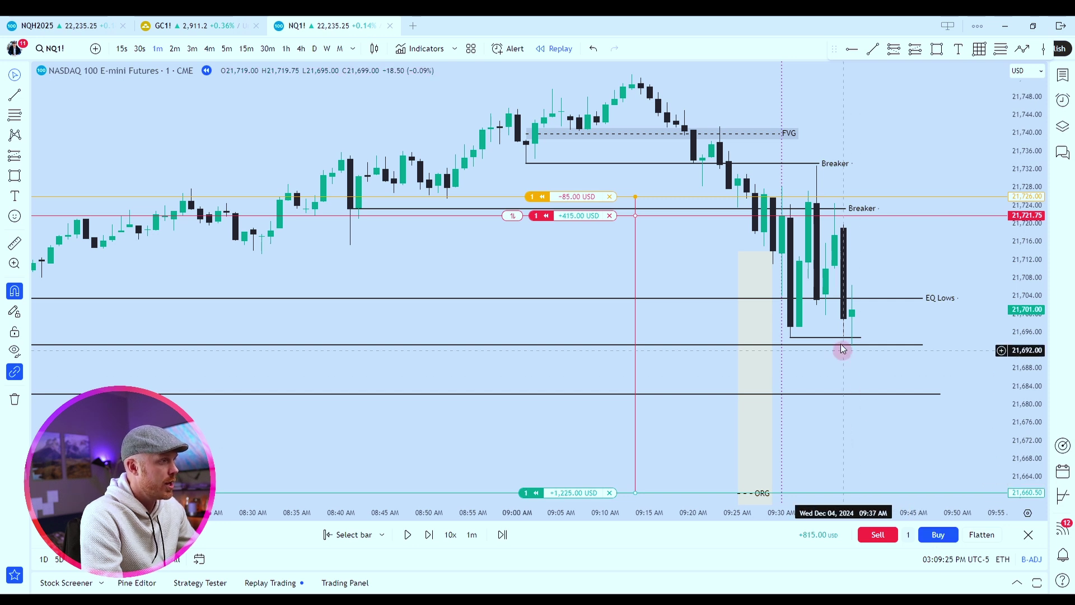
- Move the remaining short's stop loss to 21,721.50 and step the replay forward to the 9:49 AM candle
left_click_drag(536, 201, 525, 221)
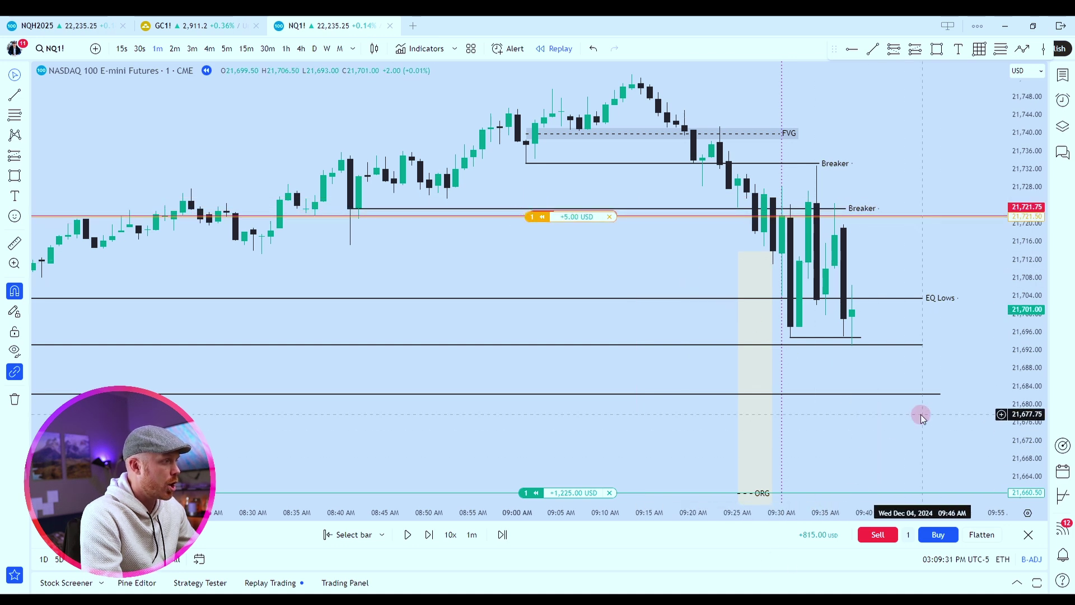
key("shift+Right")
left_click(428, 534)
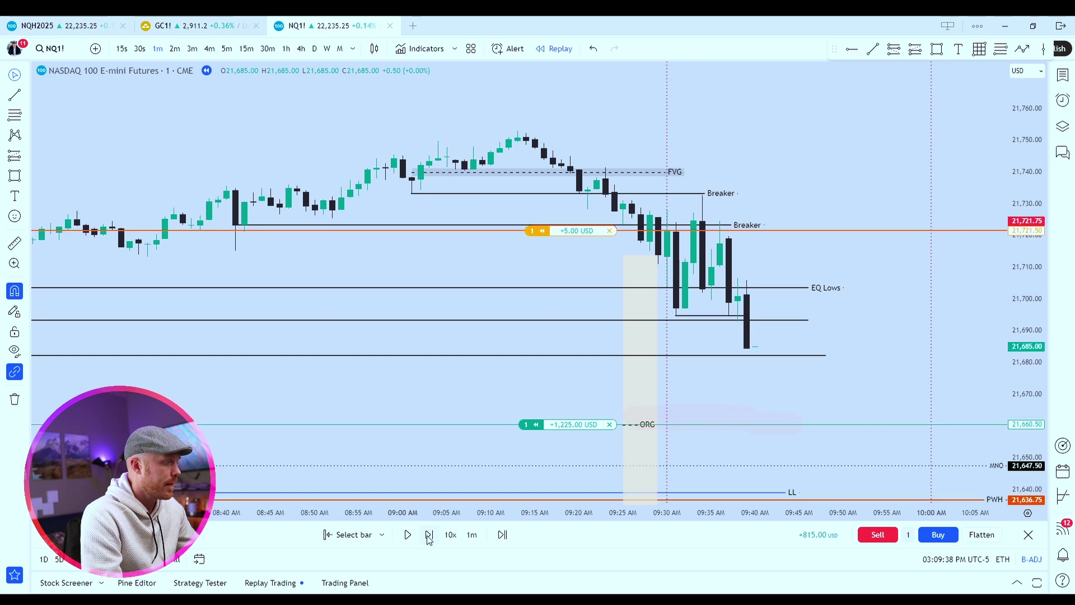
left_click(429, 534)
left_click(429, 534)
left_click(429, 534)
left_click(429, 534)
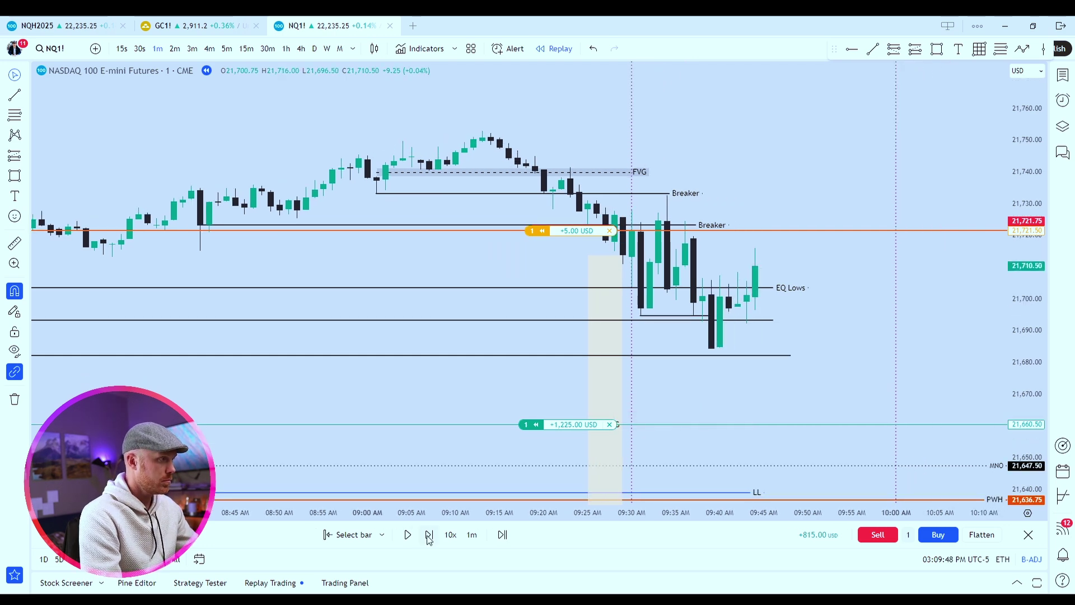
left_click(429, 534)
left_click(429, 534)
left_click(429, 534)
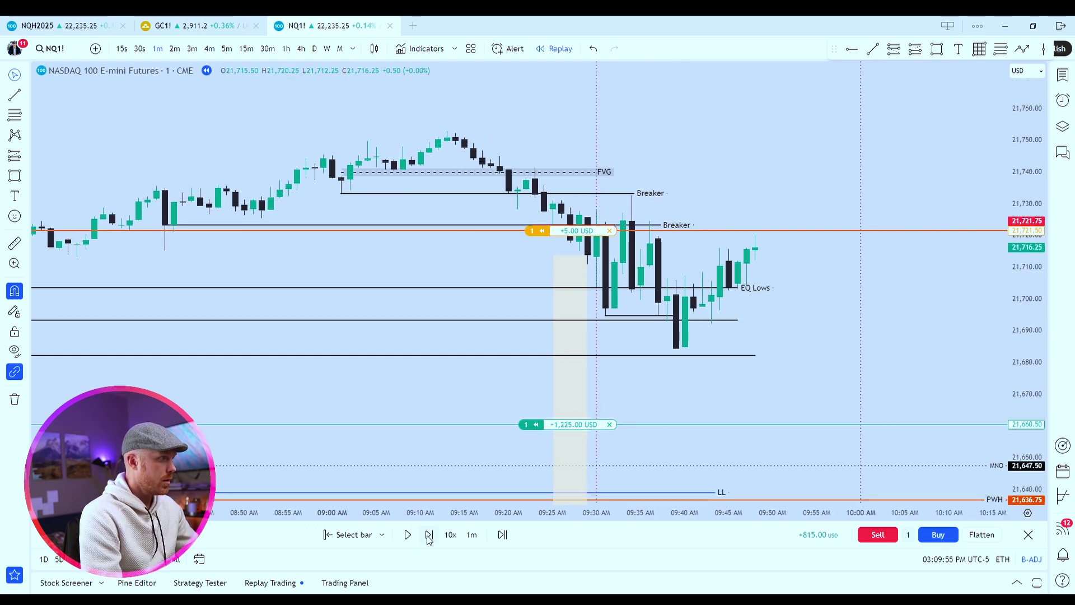
left_click(429, 534)
left_click(429, 534)
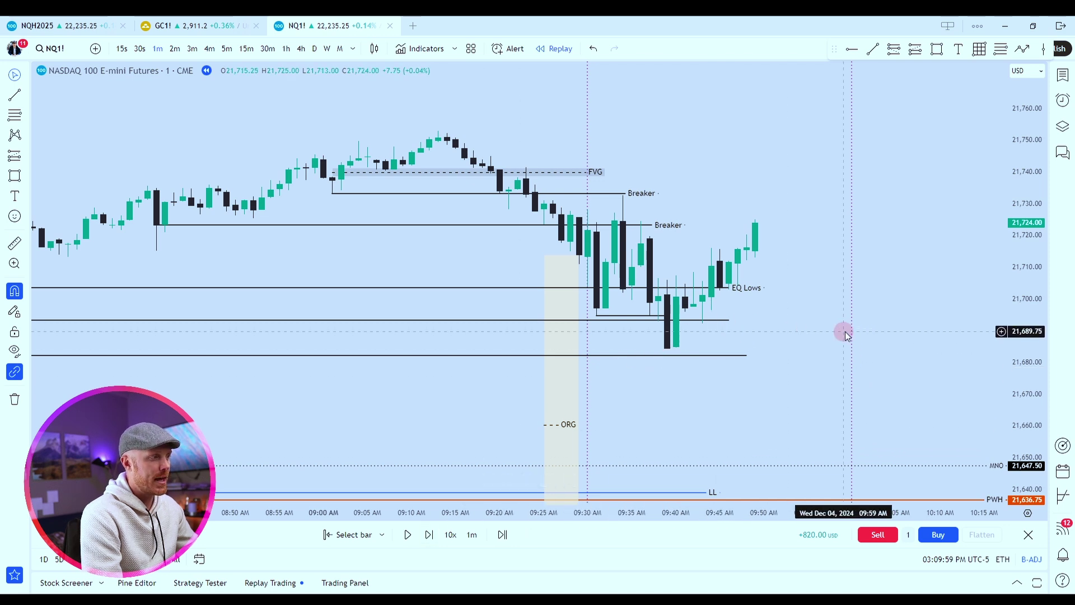
- Step the replay forward to the 10:00 AM candle with more of the morning's price action in view
scroll(776, 368, "down", 3)
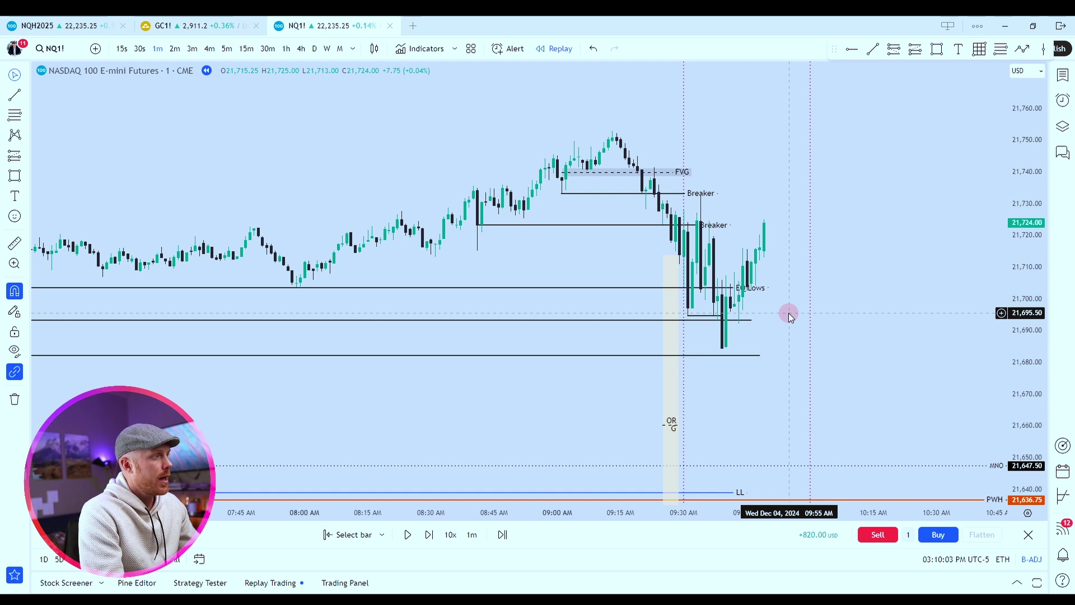
scroll(911, 283, "down", 3)
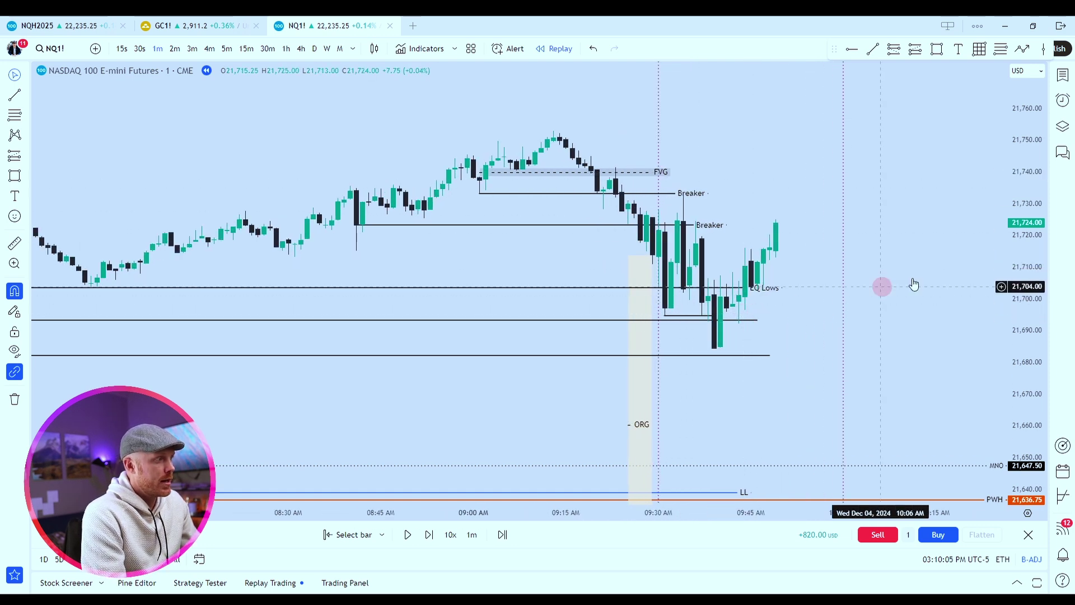
left_click(430, 535)
left_click(430, 535)
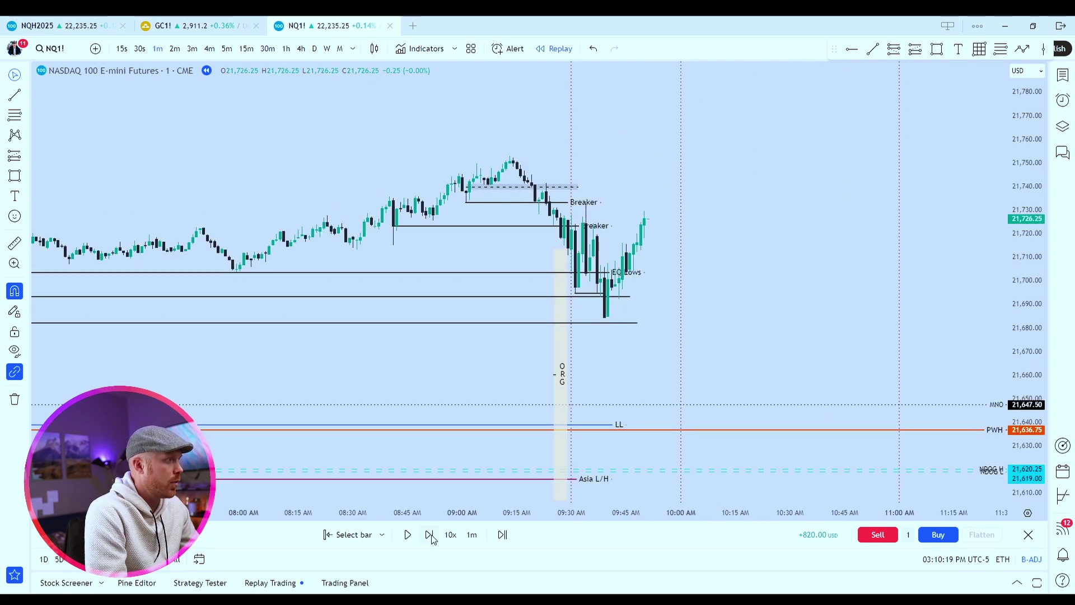
left_click(429, 534)
left_click(430, 535)
left_click(429, 535)
left_click(430, 535)
left_click(429, 534)
left_click(430, 535)
left_click(430, 535)
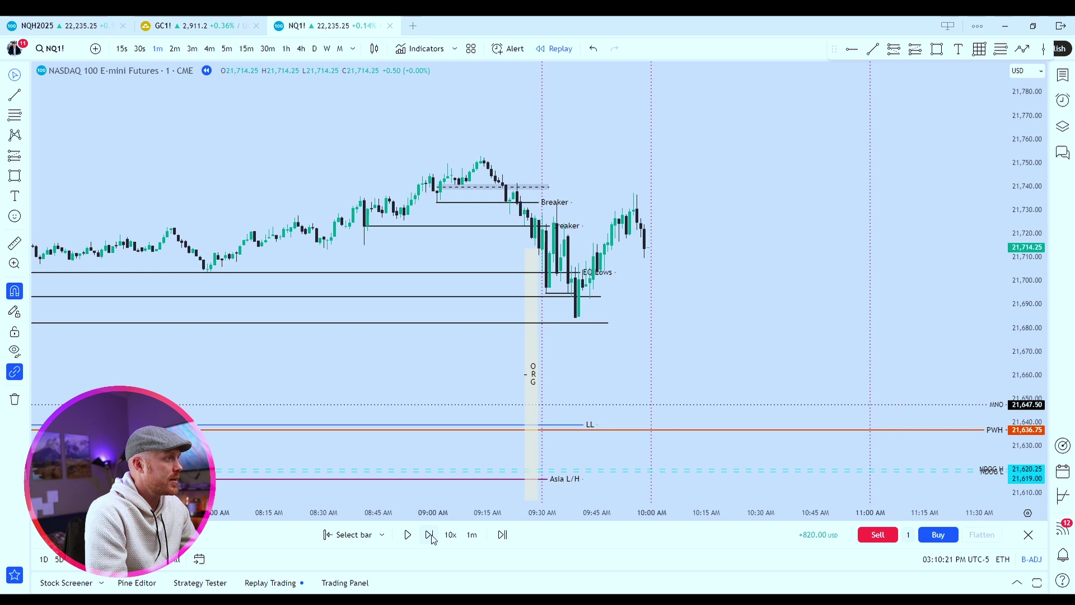
left_click(430, 534)
left_click(430, 535)
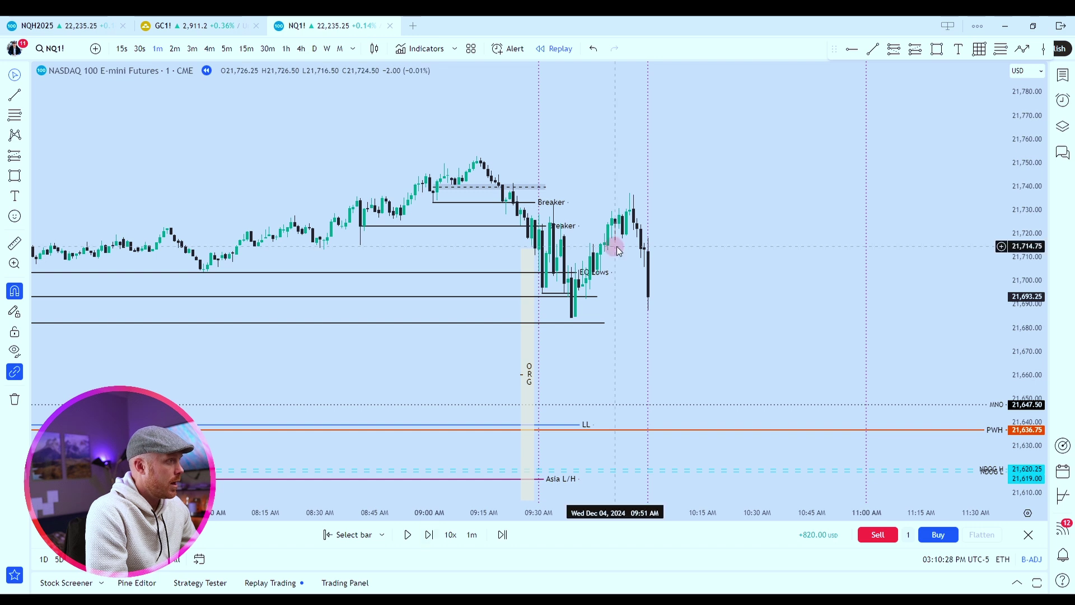
- Advance the replay from the 10:00 AM candle to about 10:08 AM, keeping room above the 9:15 AM high
scroll(671, 250, "up", 2)
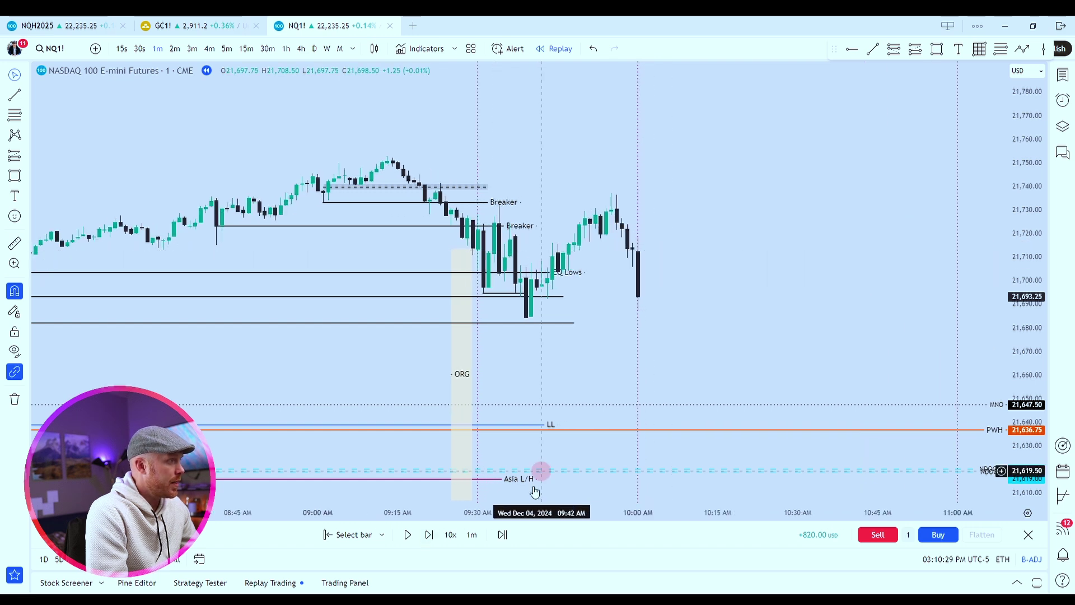
left_click(430, 535)
left_click(429, 535)
left_click(430, 535)
left_click(429, 535)
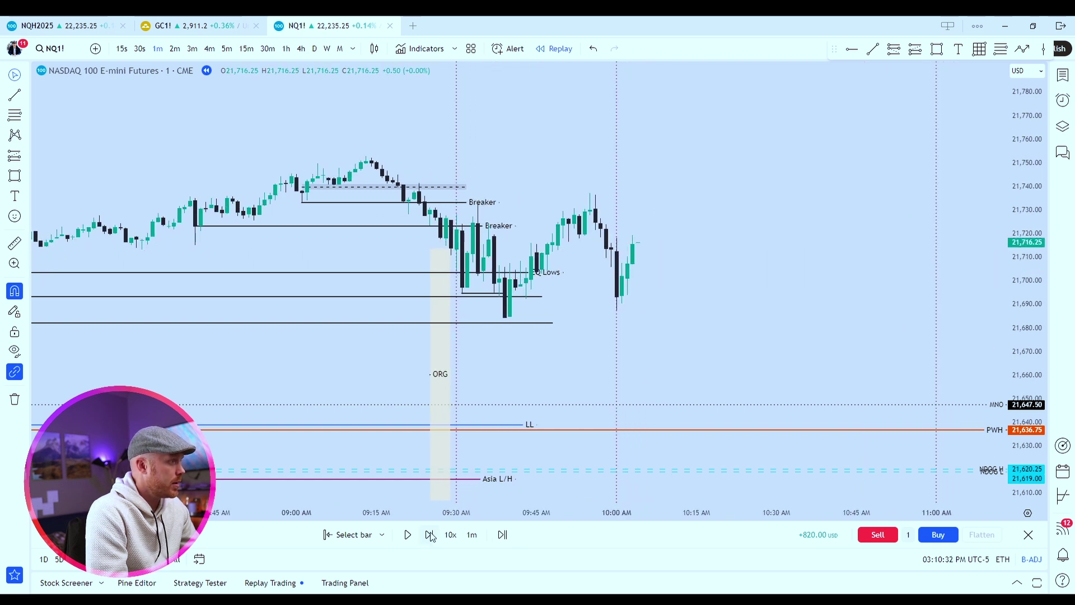
scroll(673, 327, "down", 3)
scroll(228, 307, "up", 2)
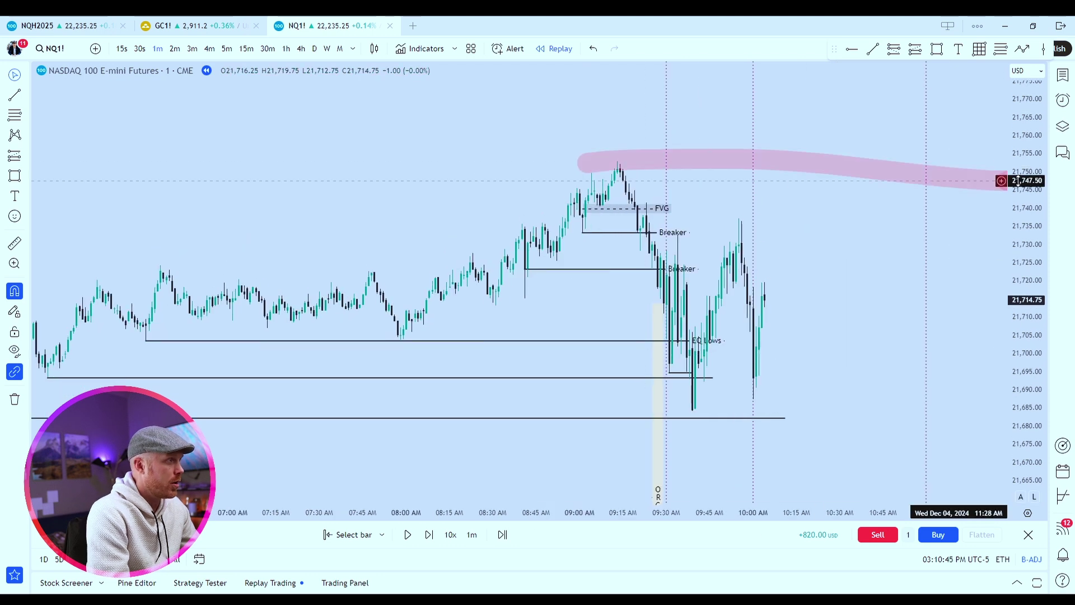
left_click_drag(765, 222, 703, 300)
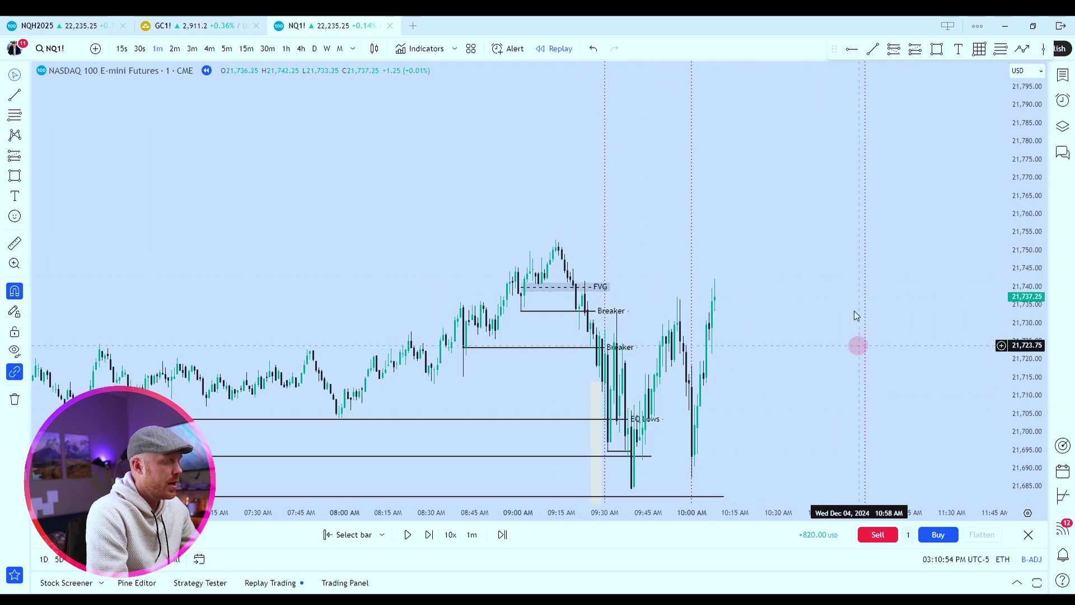
- Draw a rectangle from 10:45 AM to 11:15 AM and size it between 21,785.50 and 21,754.25
left_click(937, 49)
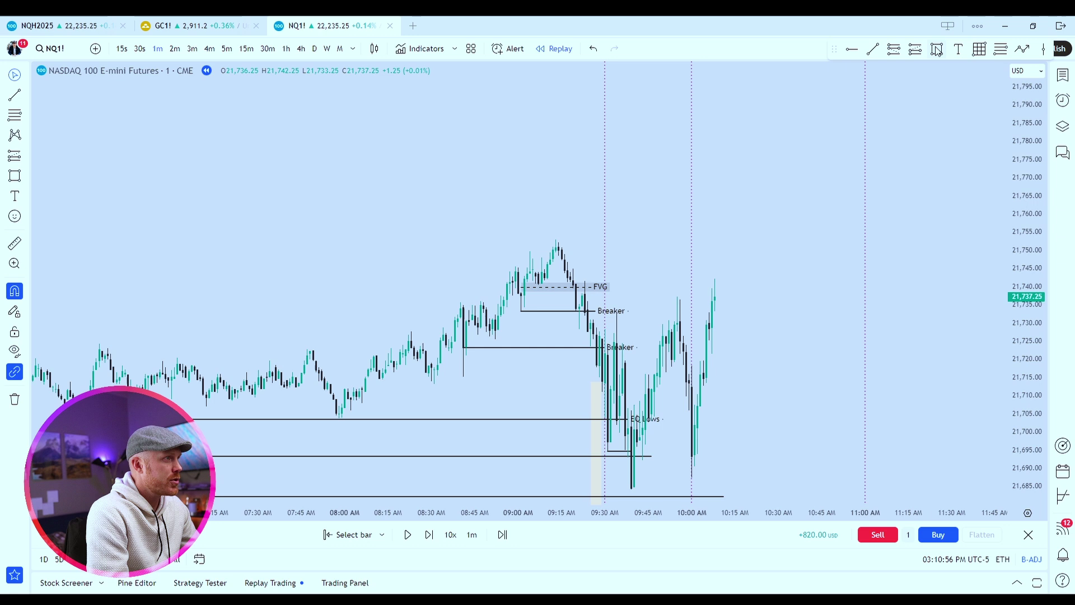
left_click(821, 121)
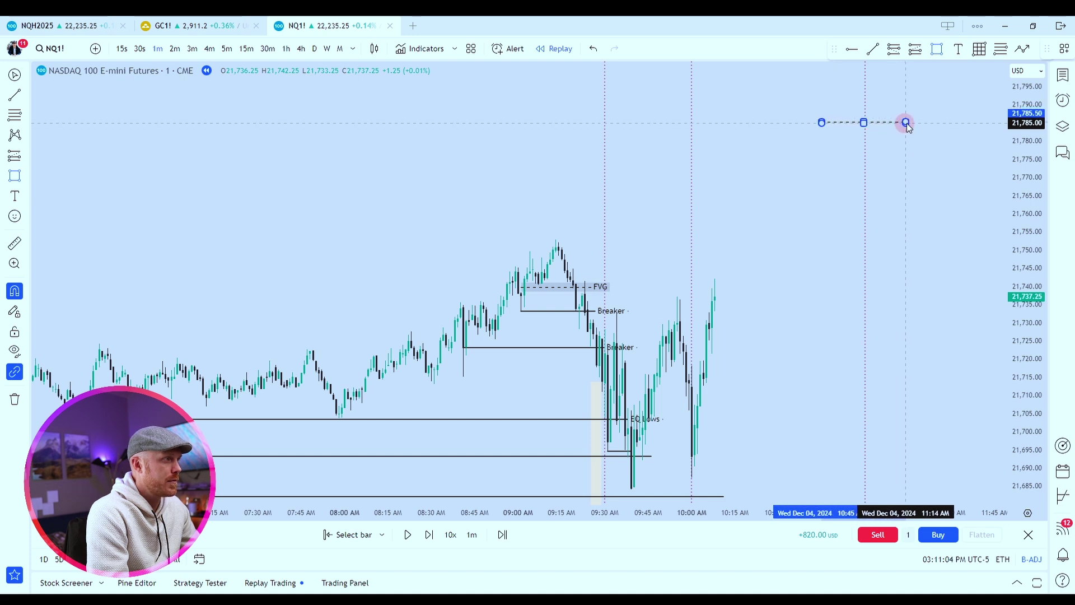
left_click(909, 132)
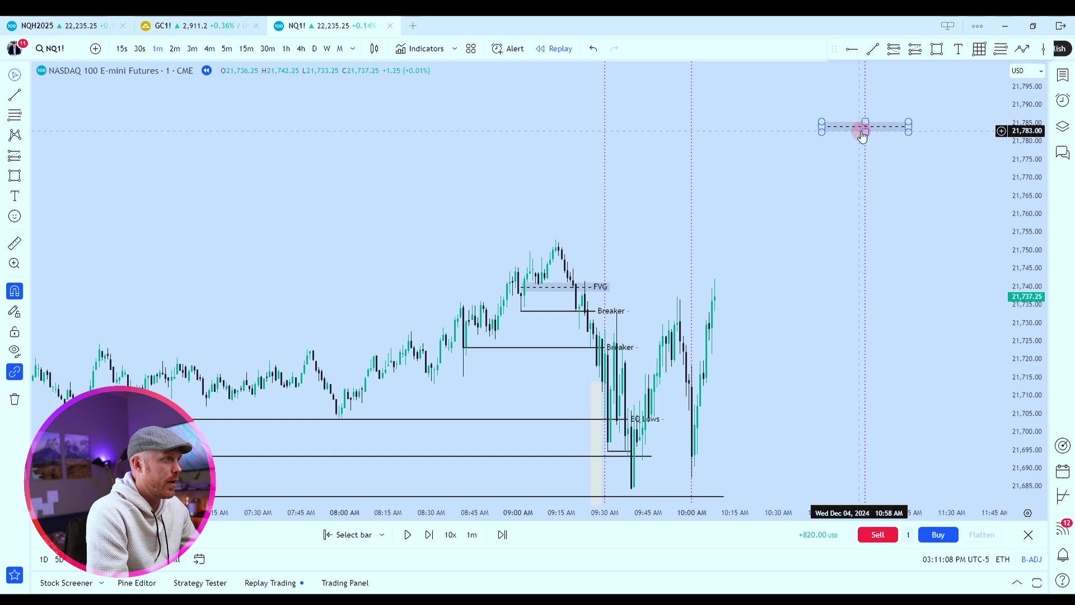
left_click_drag(862, 130, 851, 169)
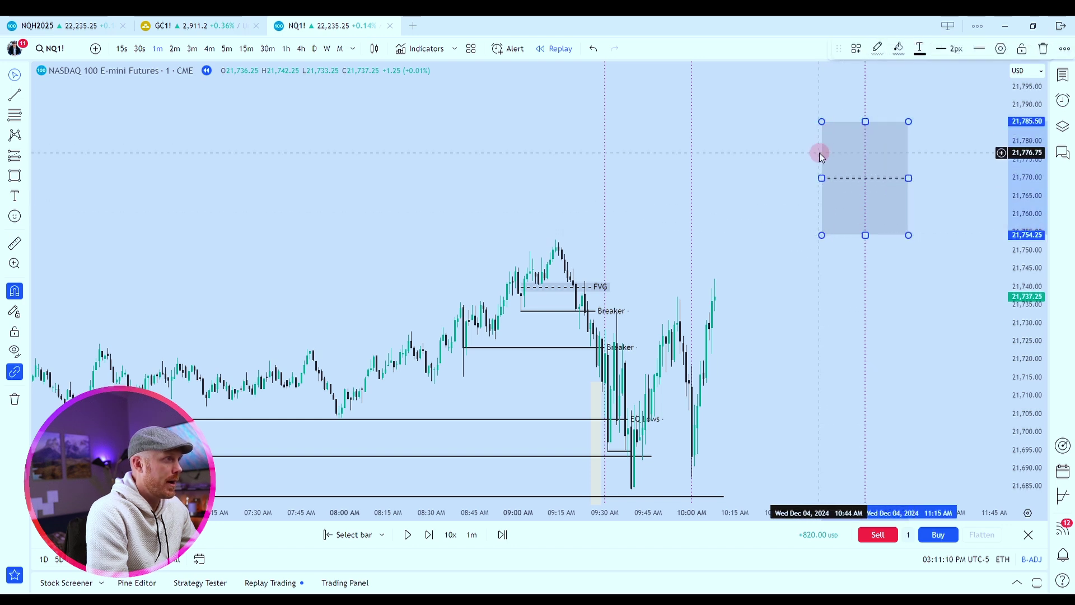
- Step the replay forward candle by candle to 10:44 AM, just before the start of the new rectangle
left_click(429, 535)
left_click(429, 535)
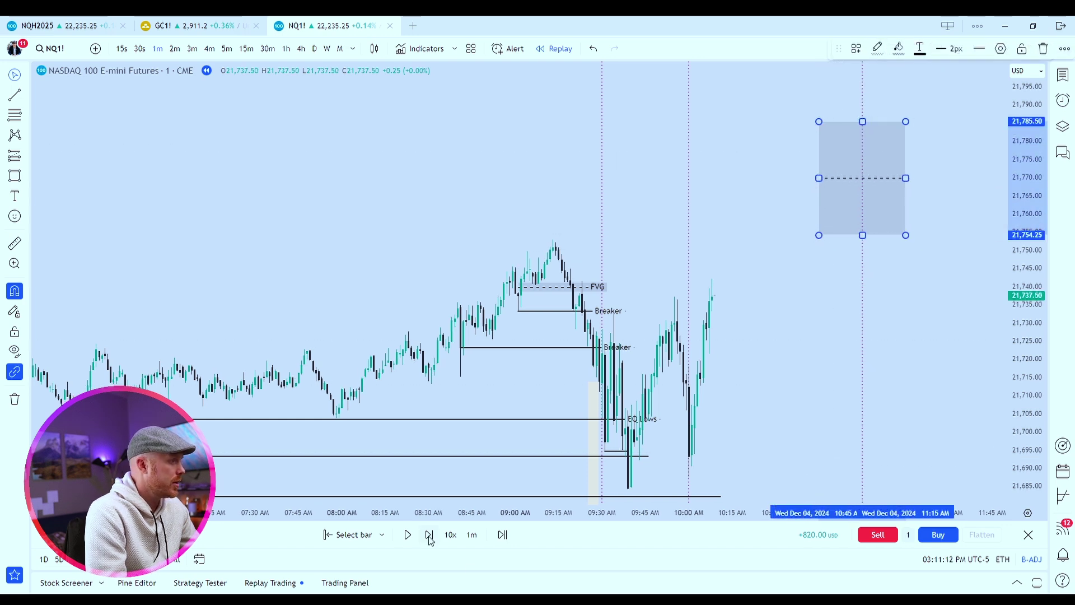
left_click(429, 535)
left_click(429, 534)
left_click(429, 535)
left_click(429, 535)
left_click(429, 535)
left_click(429, 535)
left_click(428, 535)
left_click(429, 535)
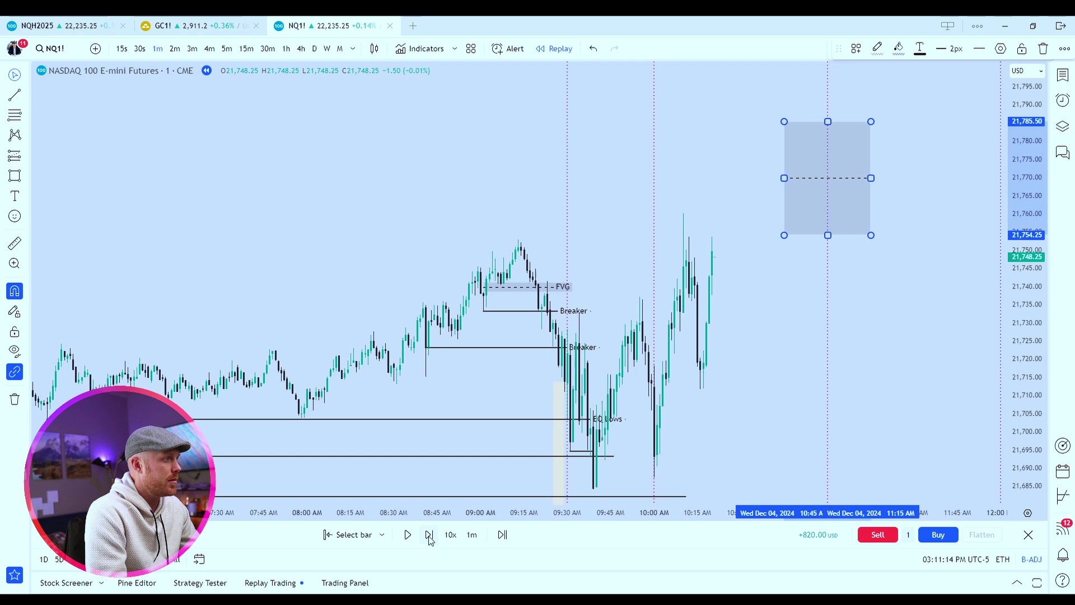
left_click(429, 535)
left_click(429, 535)
left_click(429, 535)
left_click(429, 535)
left_click(429, 535)
left_click(429, 535)
left_click(429, 535)
left_click(429, 534)
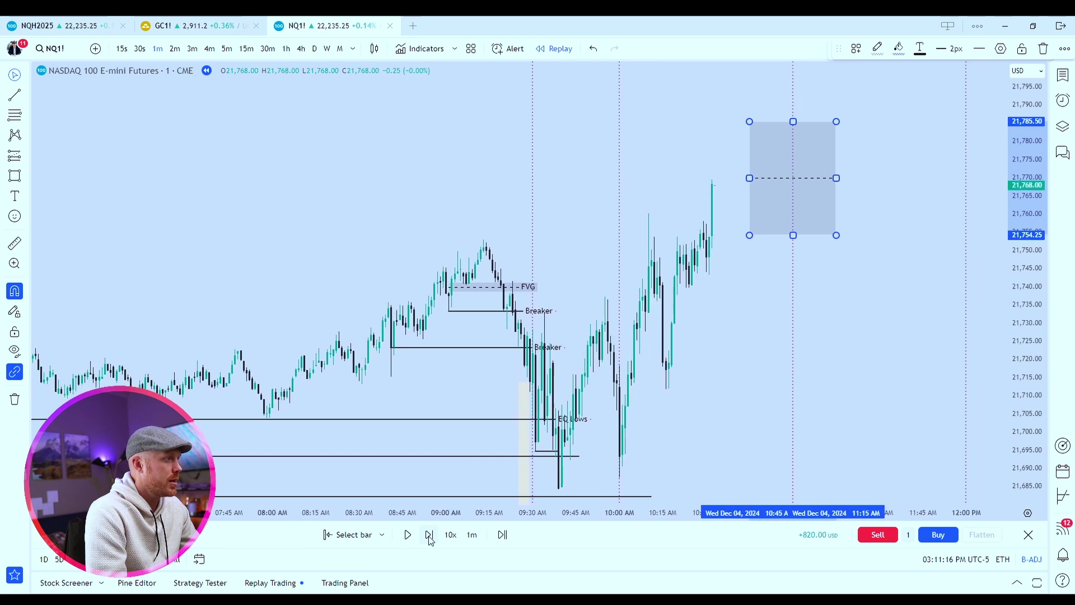
left_click(429, 534)
left_click(429, 535)
left_click(429, 534)
left_click(429, 534)
left_click(429, 535)
left_click(428, 535)
left_click(429, 534)
left_click(429, 535)
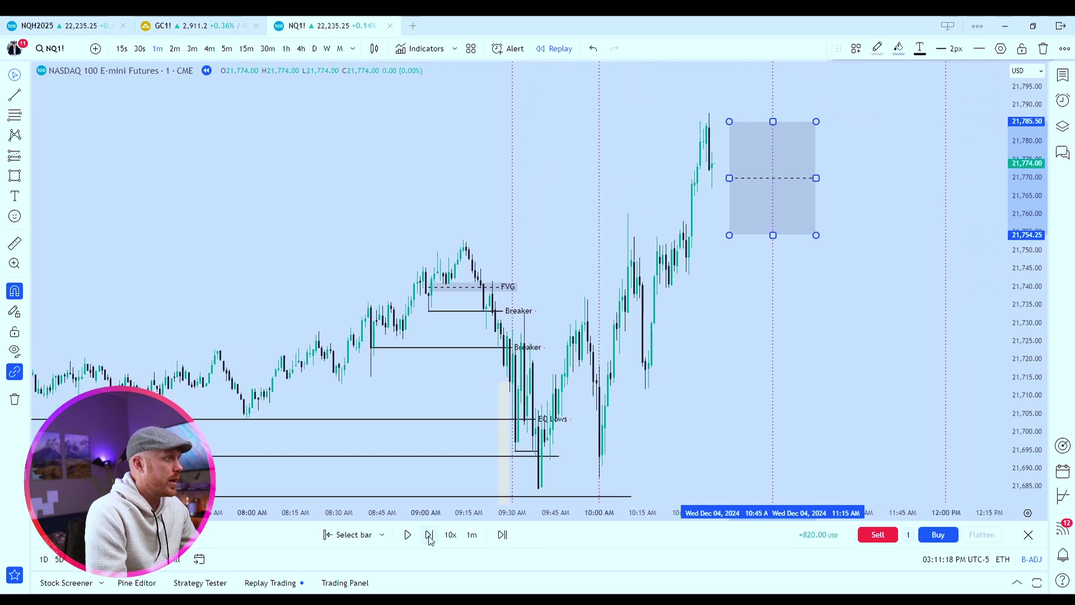
left_click(429, 535)
left_click(429, 535)
left_click(429, 535)
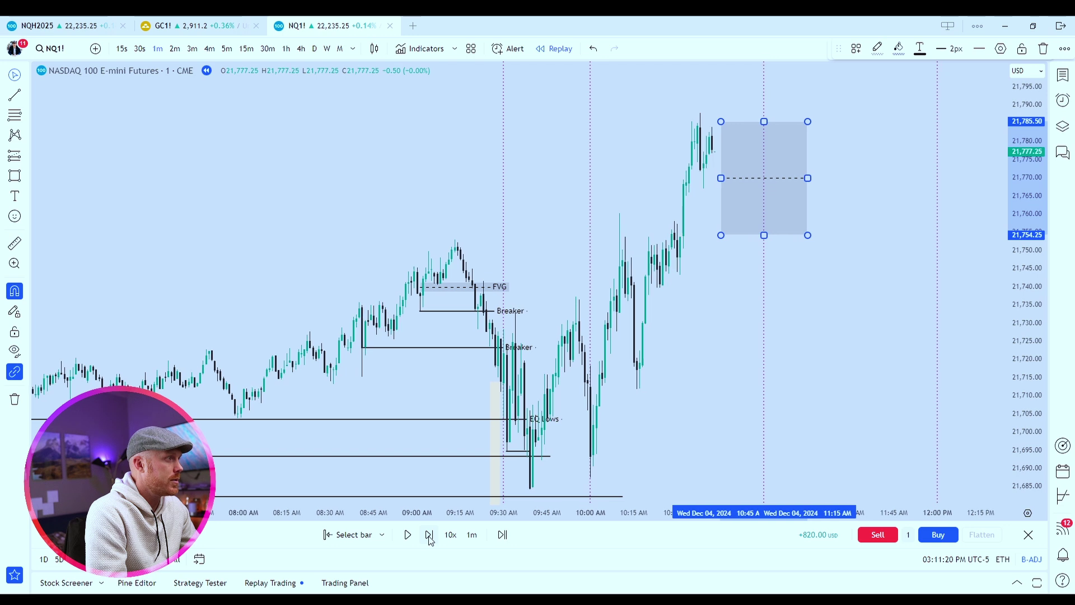
left_click(429, 535)
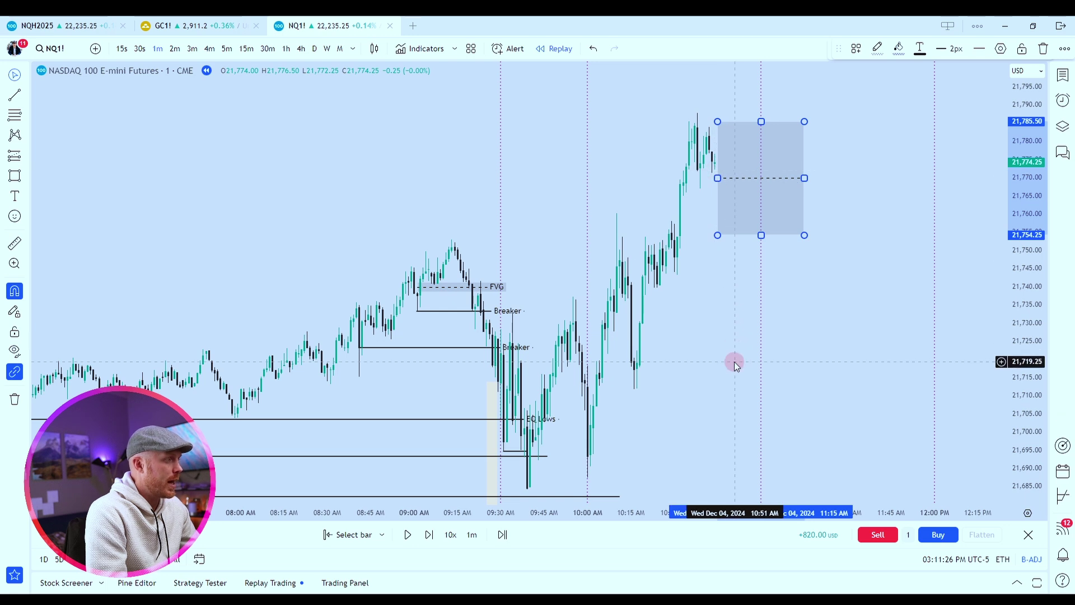
- Switch the chart to the 15-minute timeframe and frame the December 4 morning candles
left_click_drag(1044, 233, 1043, 249)
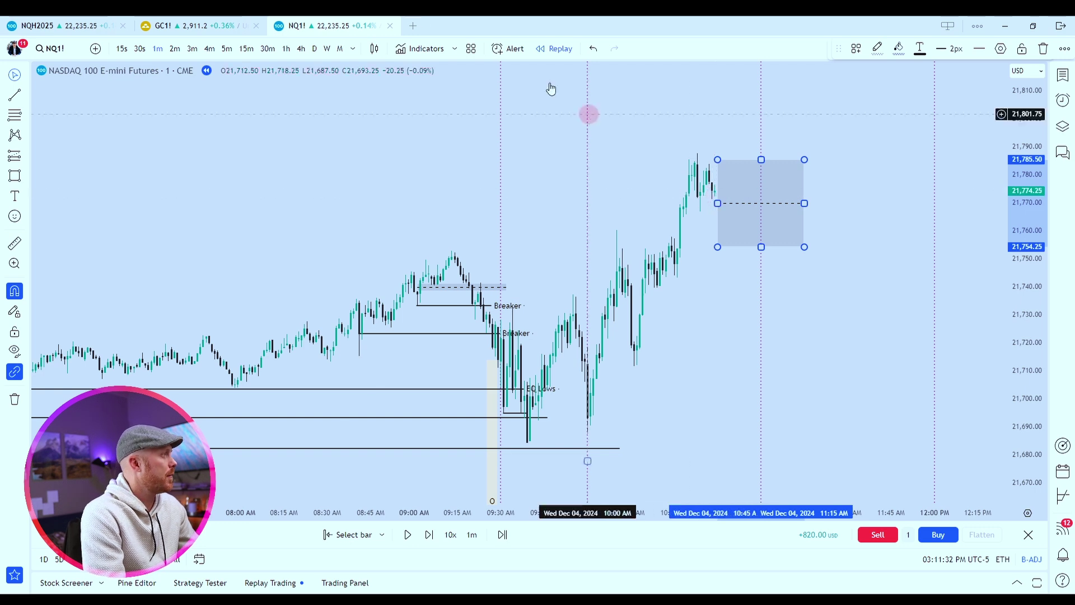
left_click(246, 49)
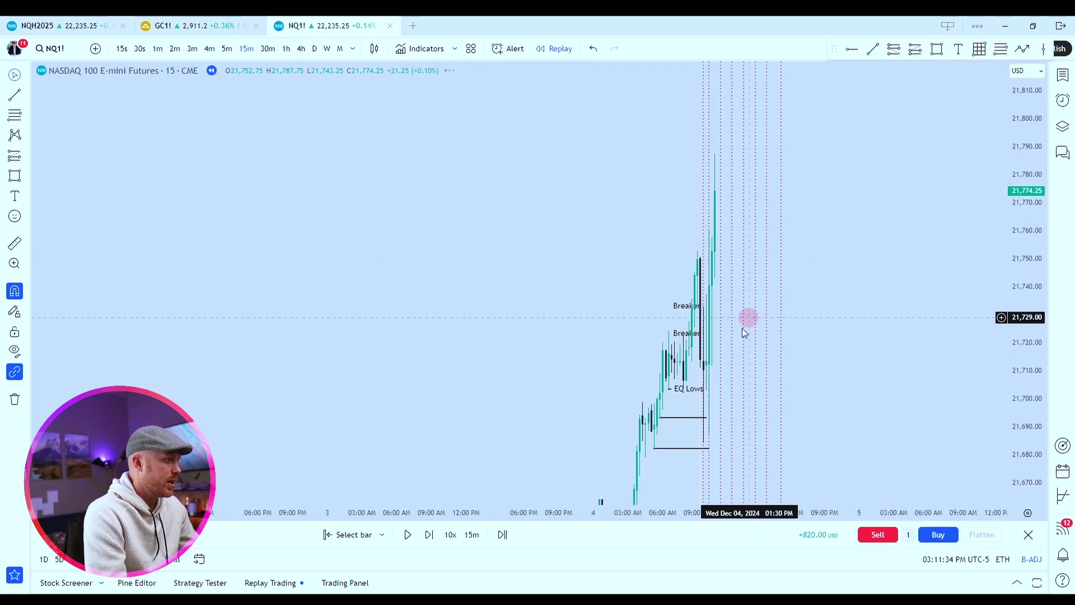
scroll(728, 341, "up", 3)
left_click_drag(1027, 230, 1027, 246)
left_click_drag(716, 334, 835, 285)
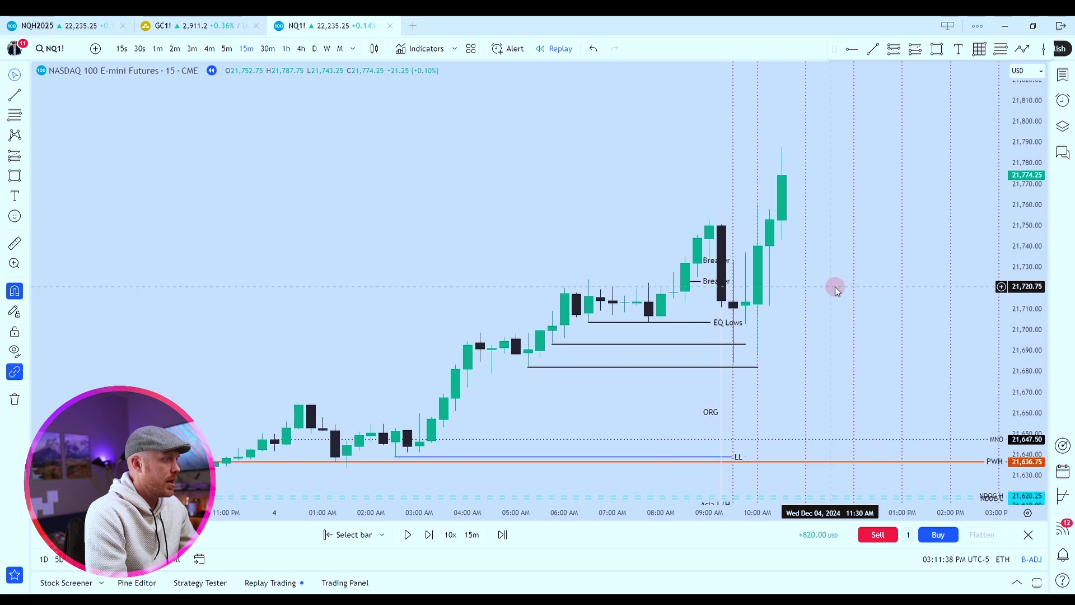
left_click_drag(1019, 247, 1017, 224)
scroll(767, 216, "up", 2)
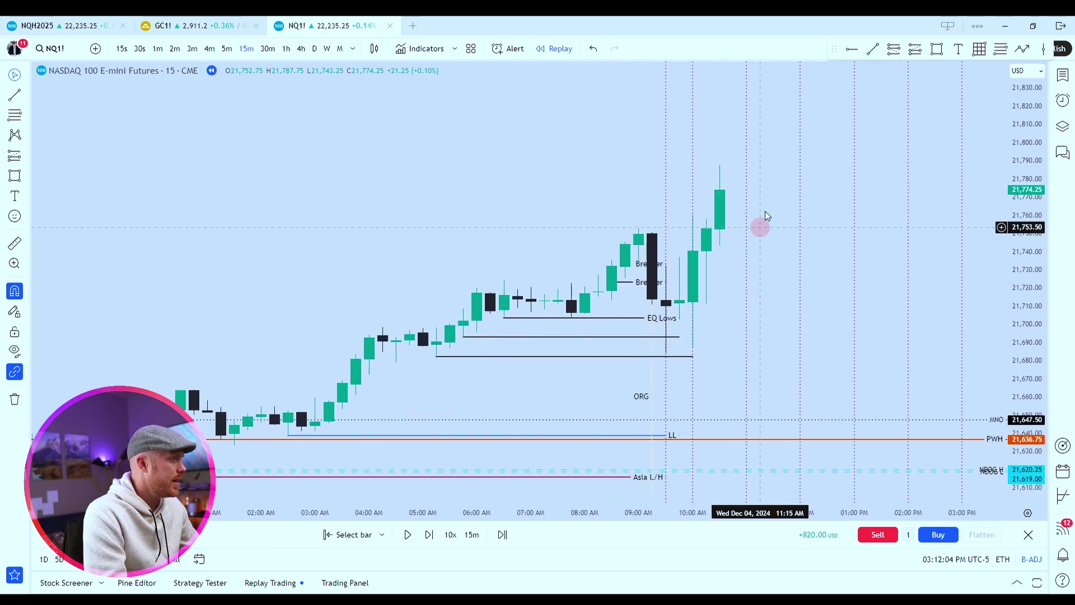
- Draw a horizontal trend line at 21,753.00 from the 9:00 AM high to 11:15 AM and apply the BREAKER template
left_click(873, 49)
left_click(638, 231)
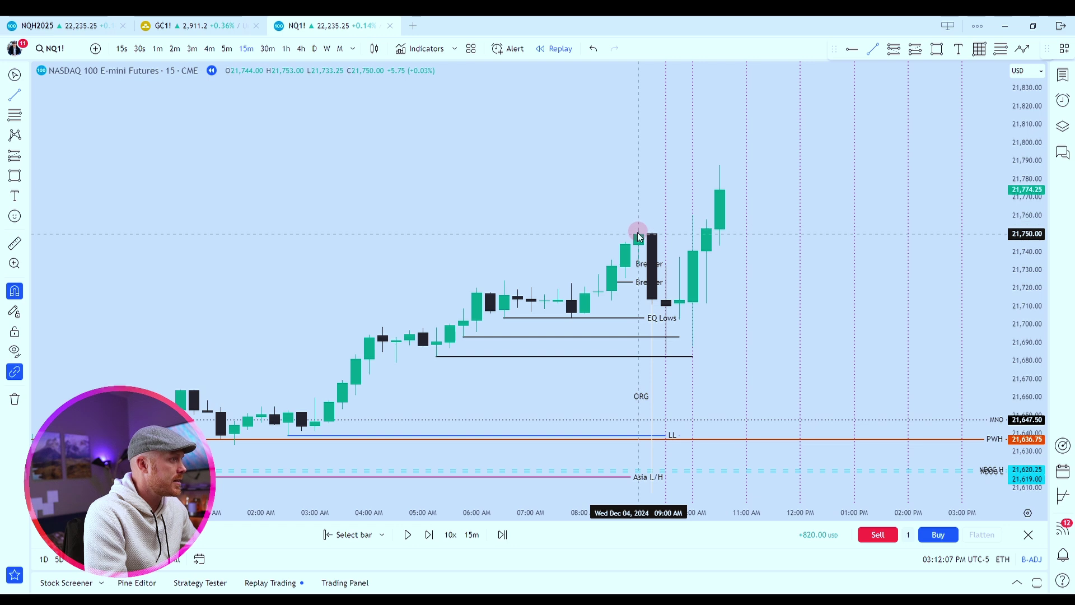
left_click(759, 229)
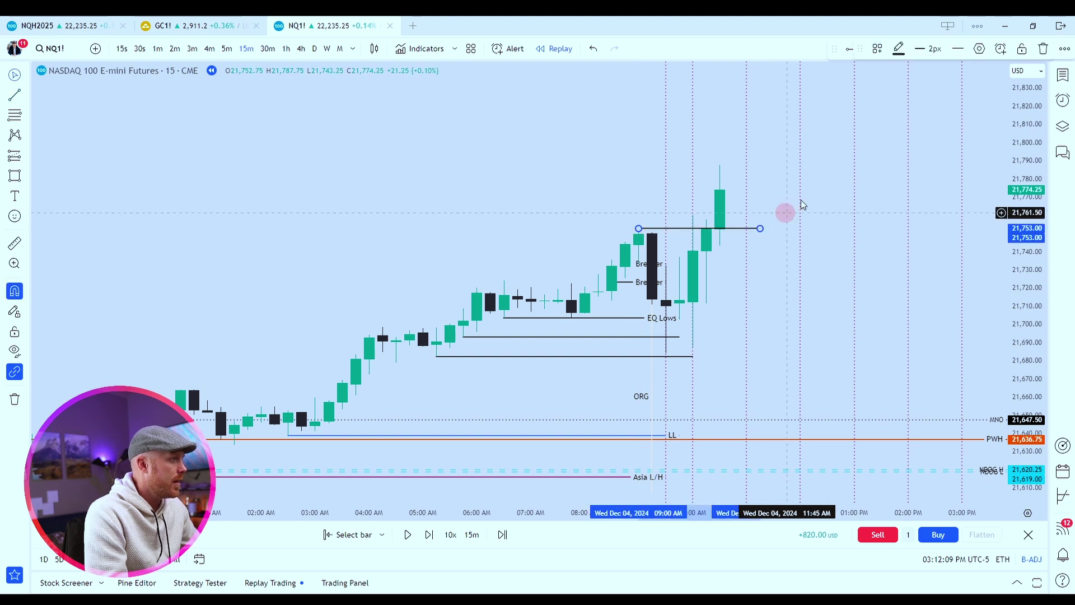
left_click(877, 50)
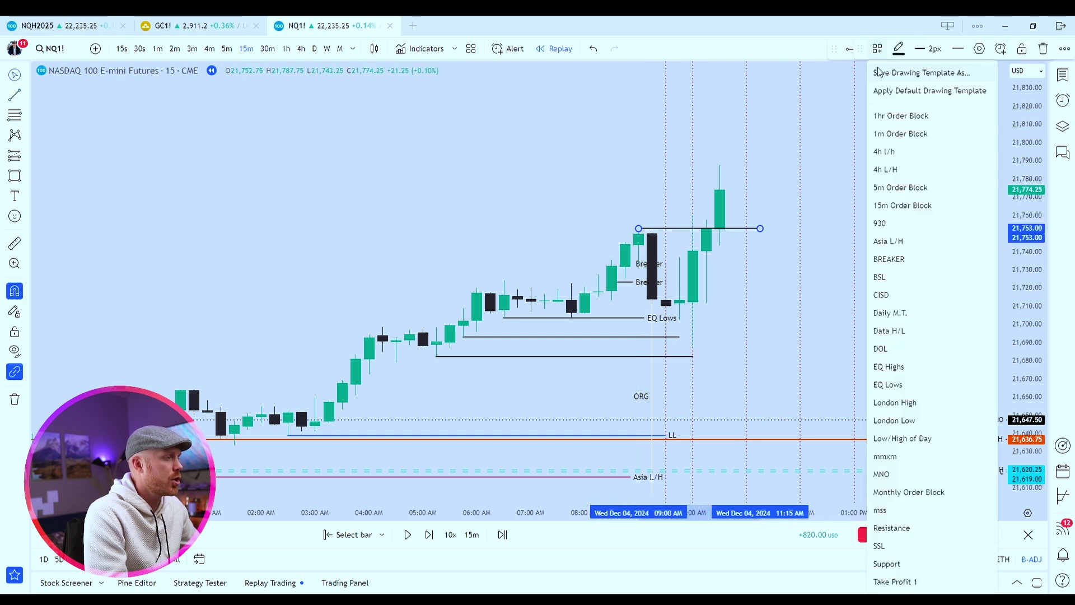
left_click(896, 267)
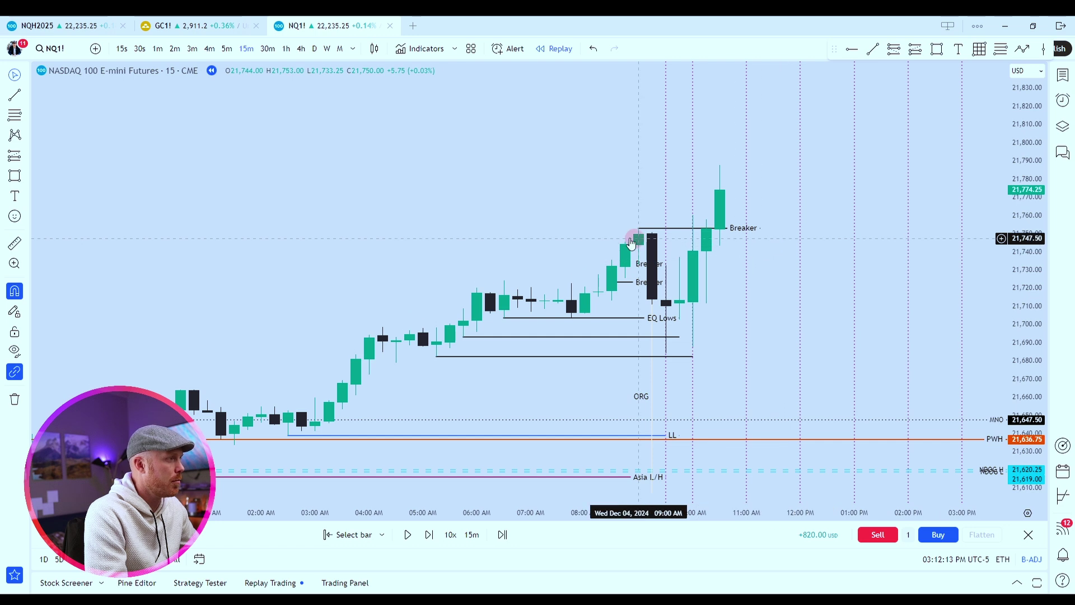
left_click(721, 232)
left_click(600, 245)
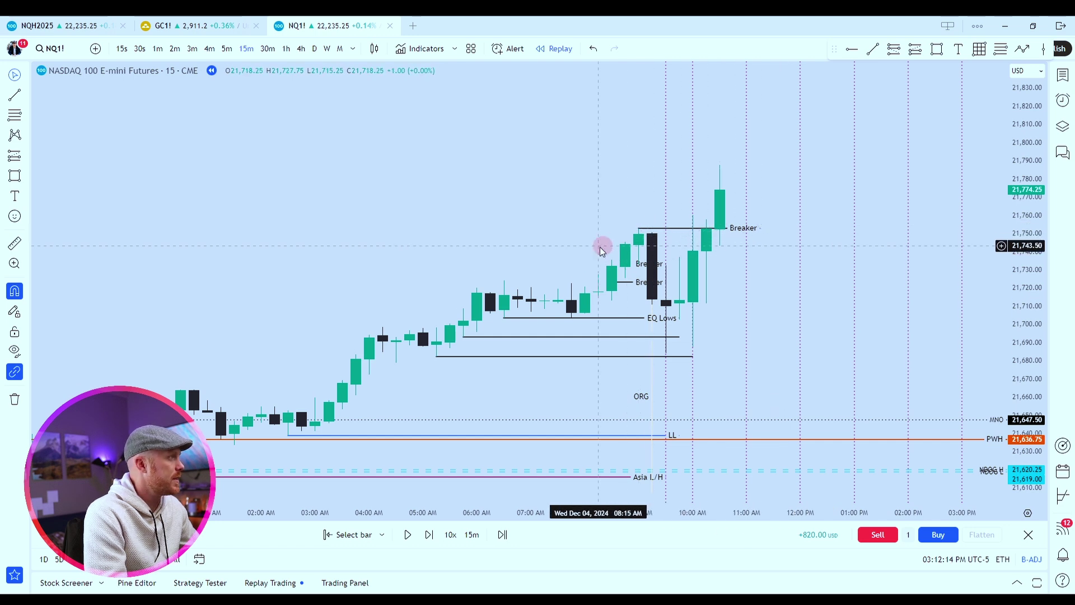
- Return the chart to the 1-minute timeframe and frame the morning session with the new breaker line and rectangle
left_click(158, 50)
scroll(642, 297, "down", 5)
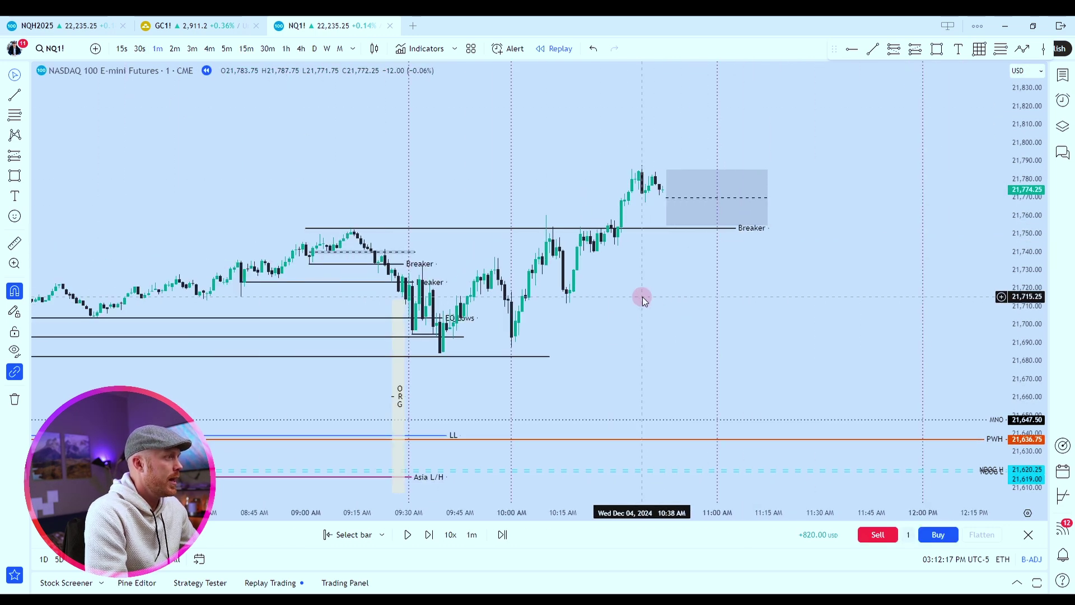
scroll(642, 297, "down", 1)
left_click_drag(664, 310, 809, 321)
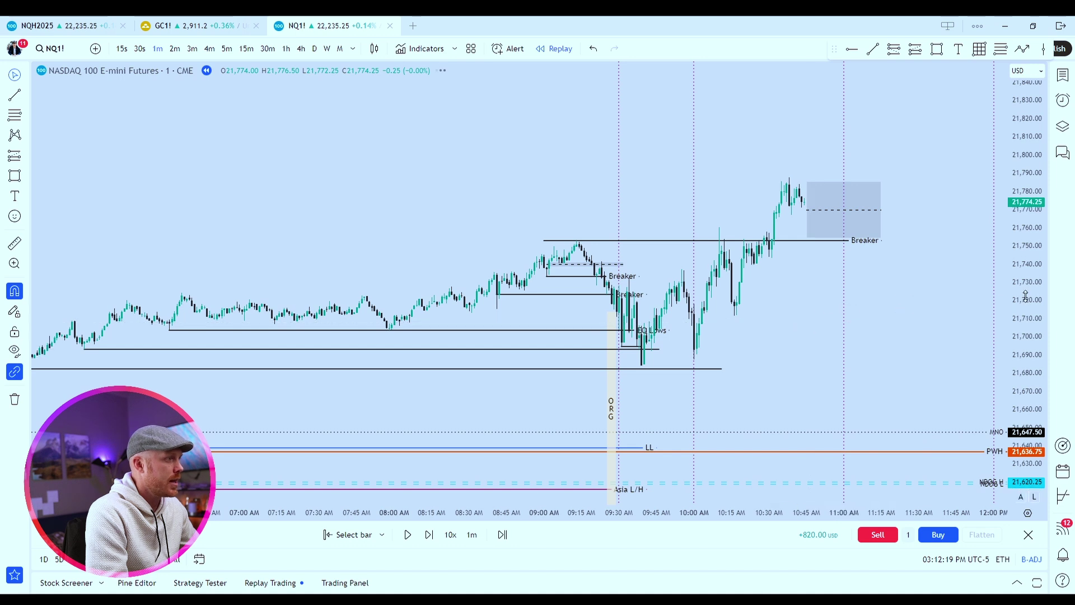
- Step the replay forward candle by candle from 10:44 to 10:49 AM, into the marked rectangle
left_click_drag(1025, 295, 1025, 257)
scroll(784, 291, "up", 2)
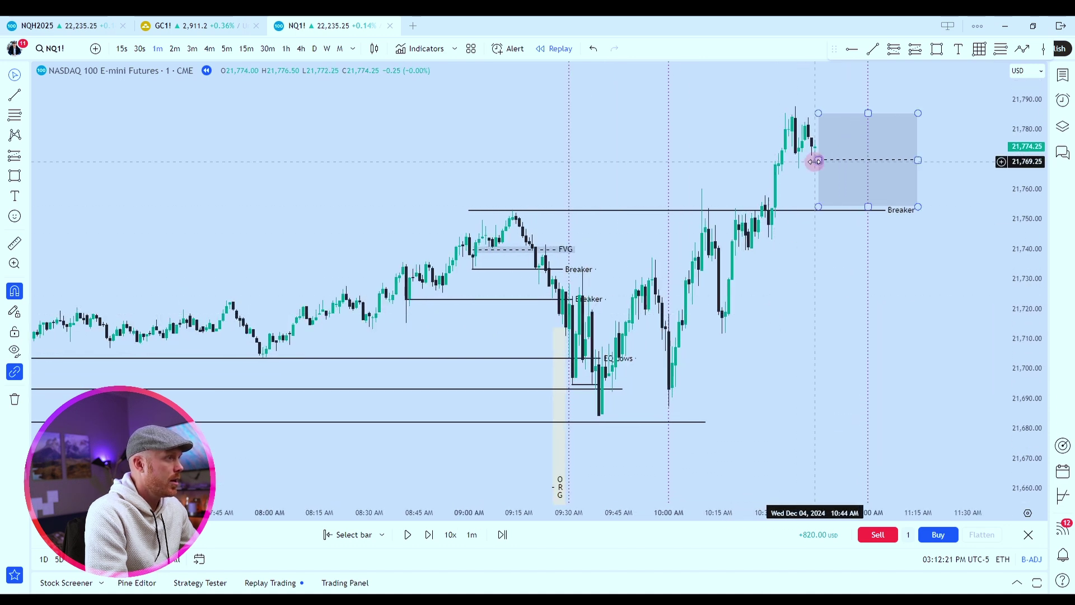
mouse_move(815, 147)
left_mouse_down()
mouse_move(838, 202)
mouse_move(903, 111)
mouse_move(896, 118)
mouse_move(930, 128)
left_mouse_up()
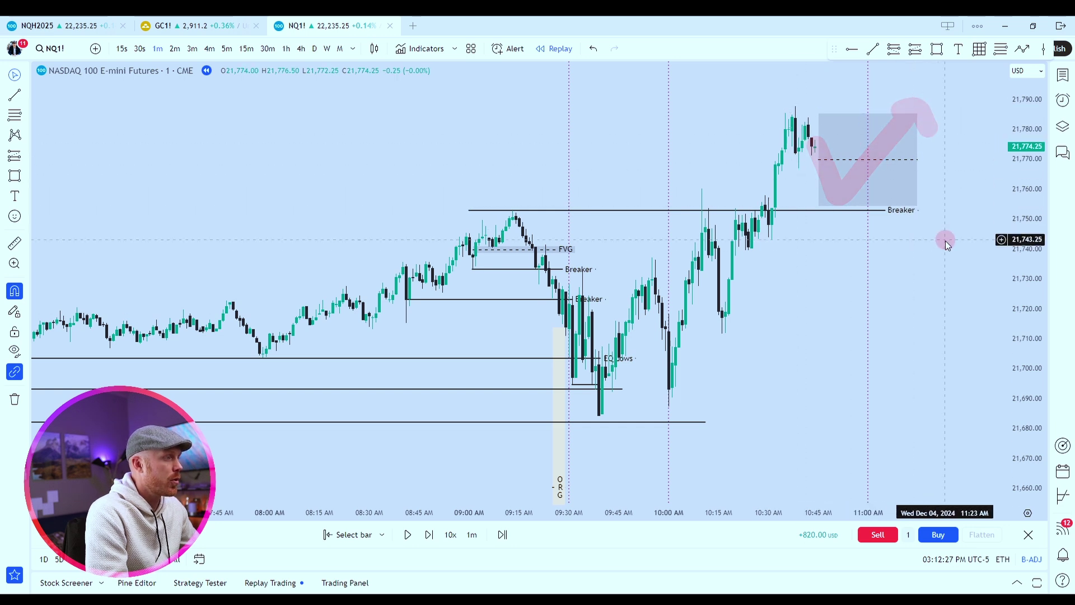
left_click_drag(943, 264, 859, 300)
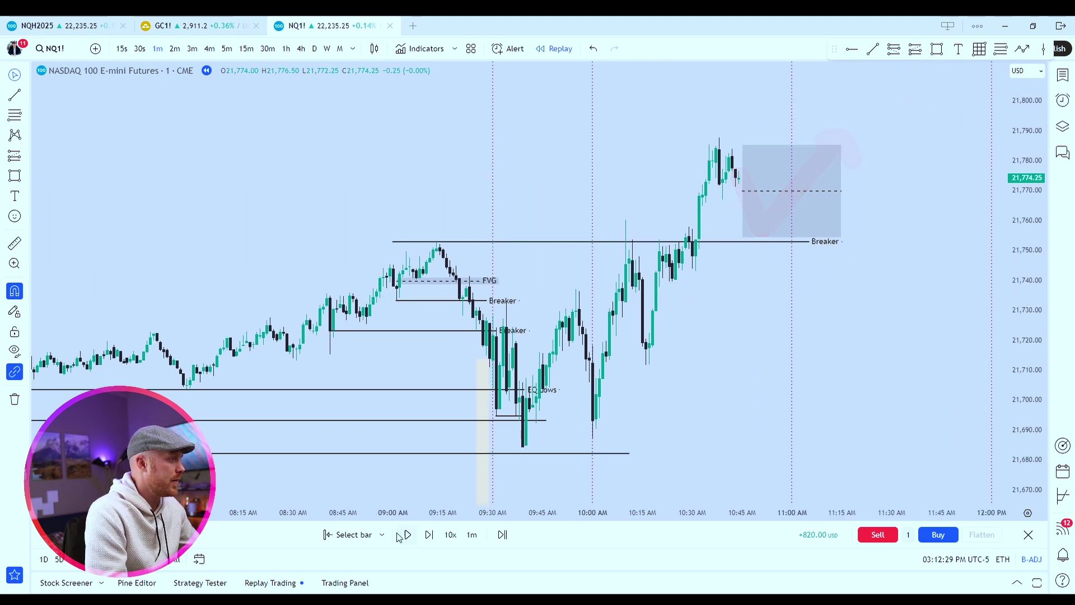
left_click(430, 536)
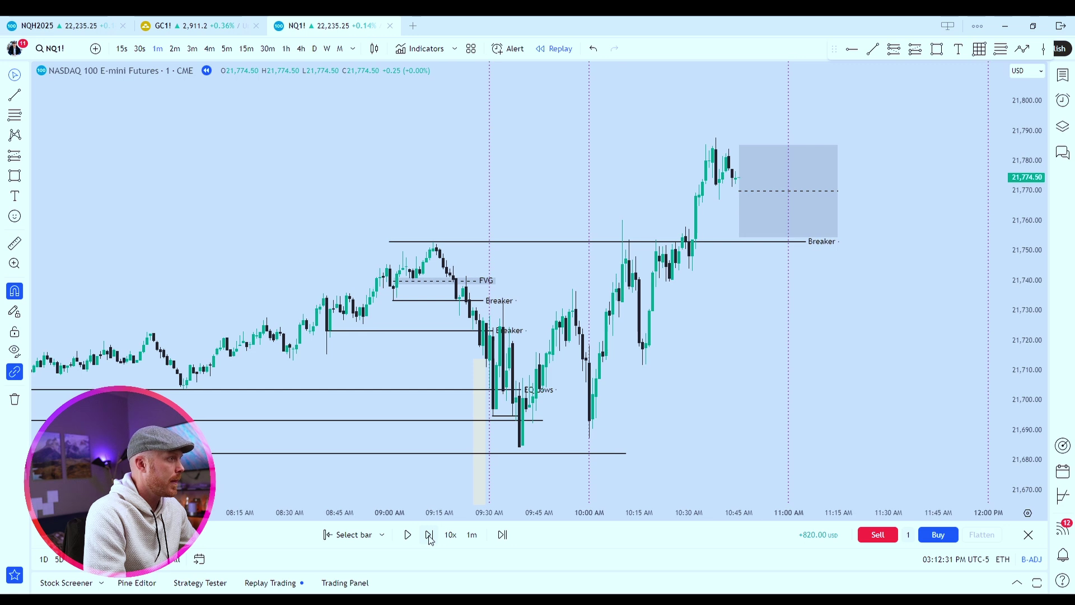
left_click(429, 535)
left_click(430, 536)
left_click(430, 535)
left_click(429, 535)
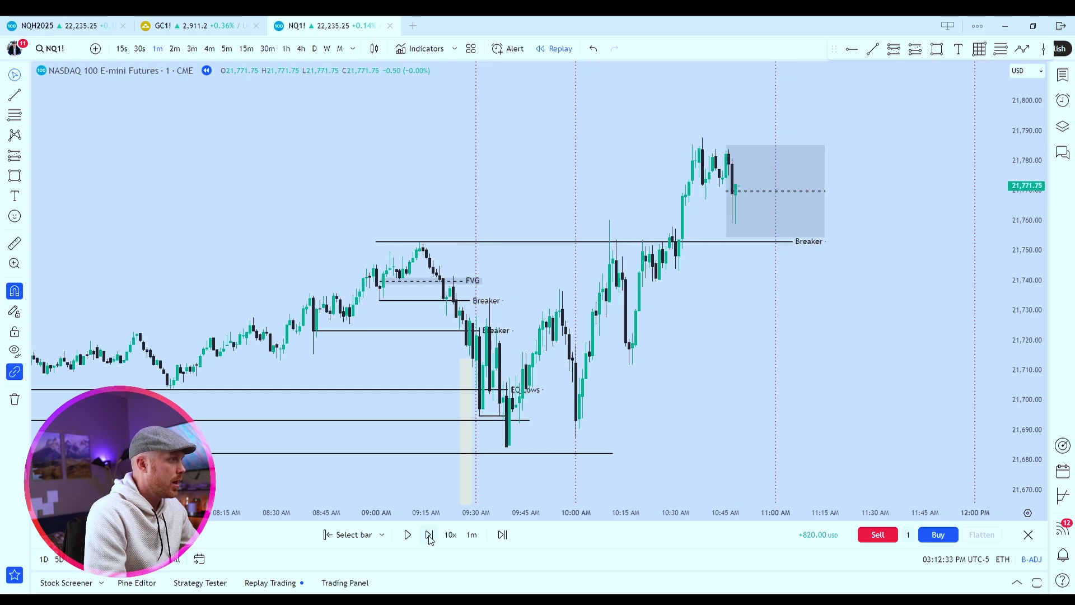
left_click(430, 535)
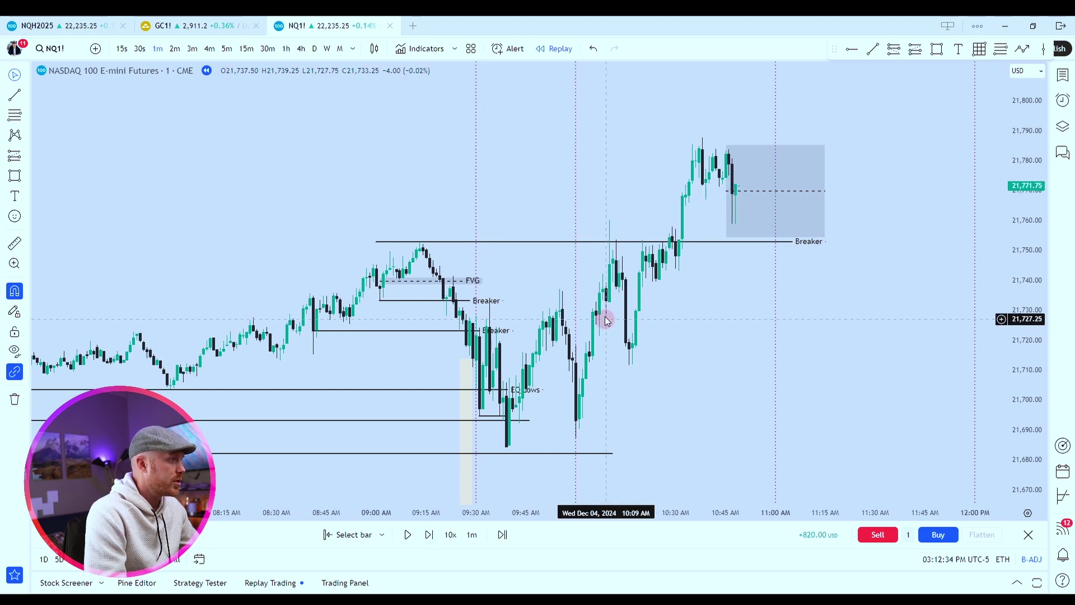
- Draw a rectangle over the price gap from 10:31 to about 11:03 AM, spanning about 21,754 to 21,765
left_click(936, 49)
mouse_move(675, 234)
left_mouse_down()
mouse_move(686, 218)
mouse_move(784, 209)
left_mouse_up()
left_click(881, 257)
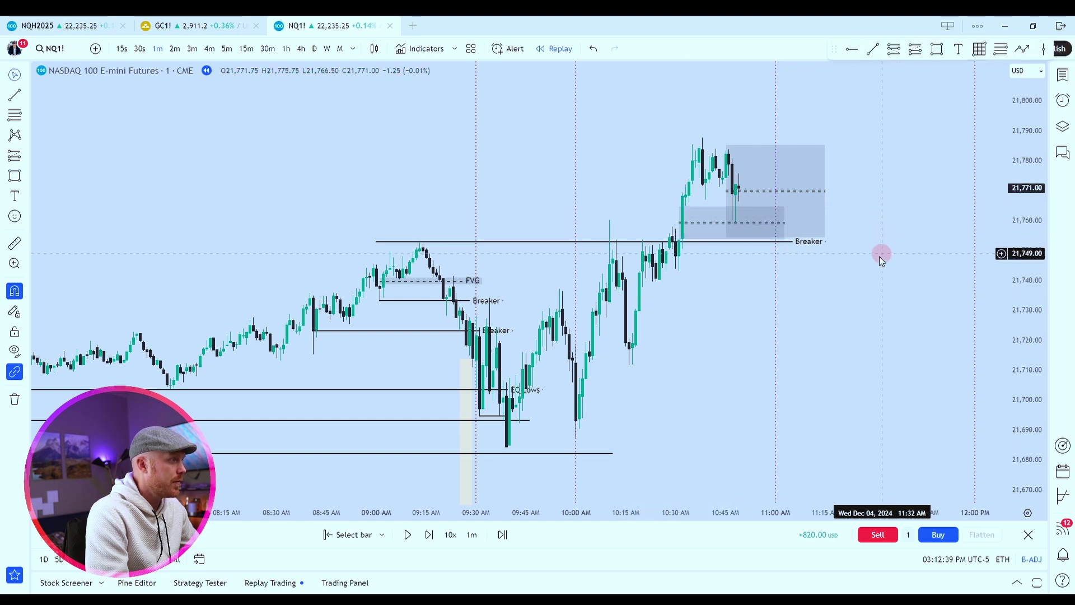
scroll(707, 250, "up", 3)
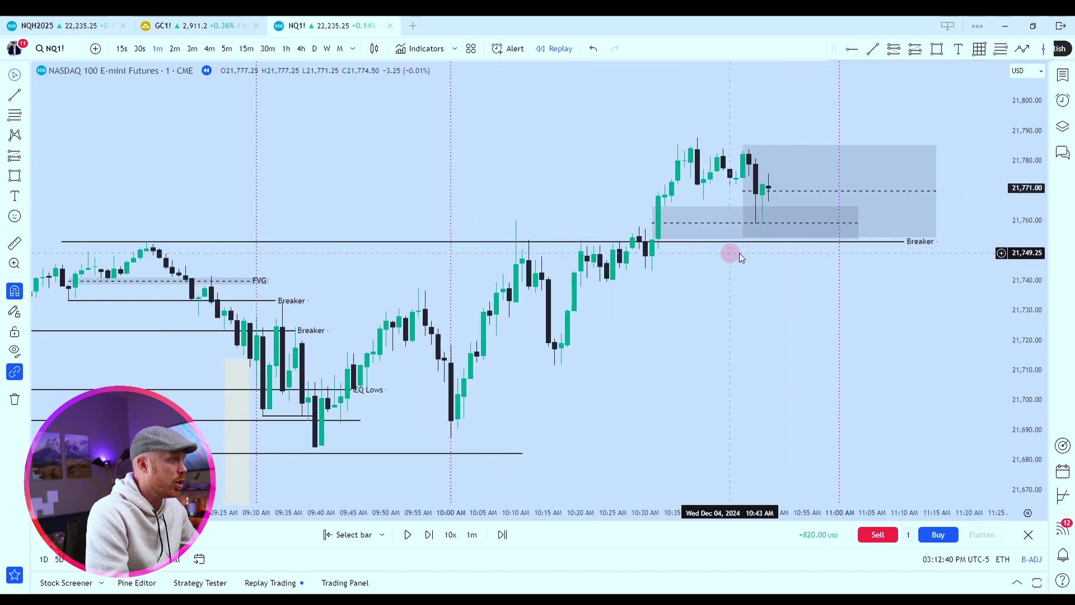
left_click(751, 225)
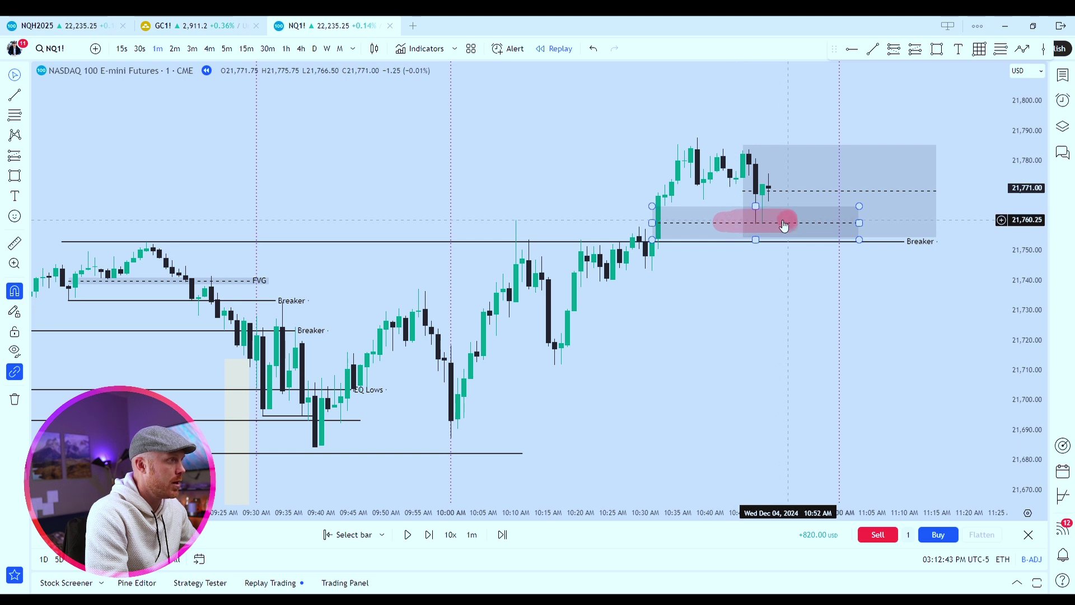
left_click(936, 276)
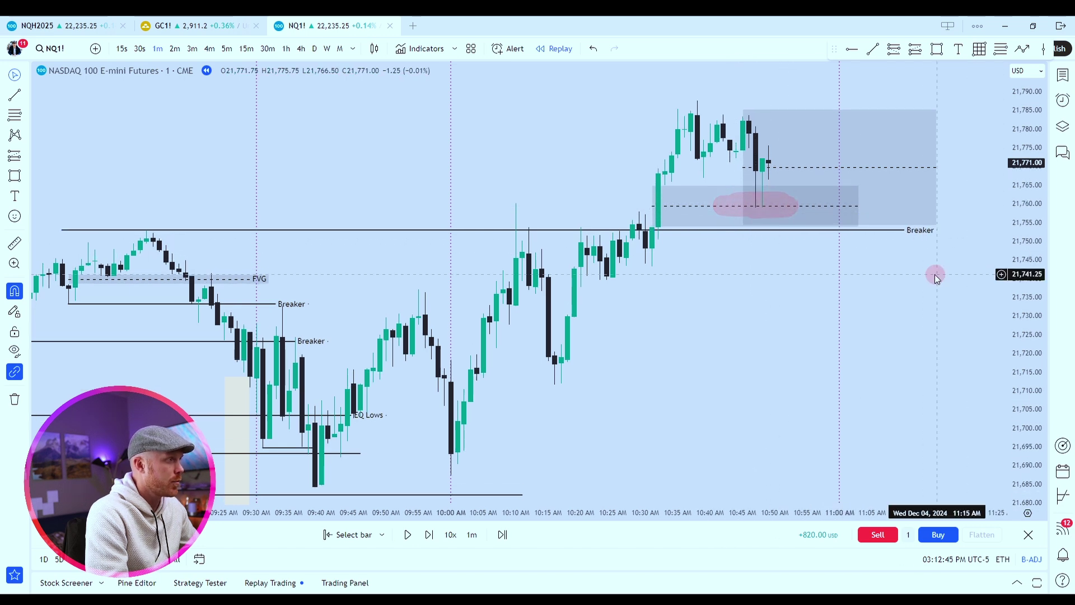
left_click_drag(936, 274, 838, 343)
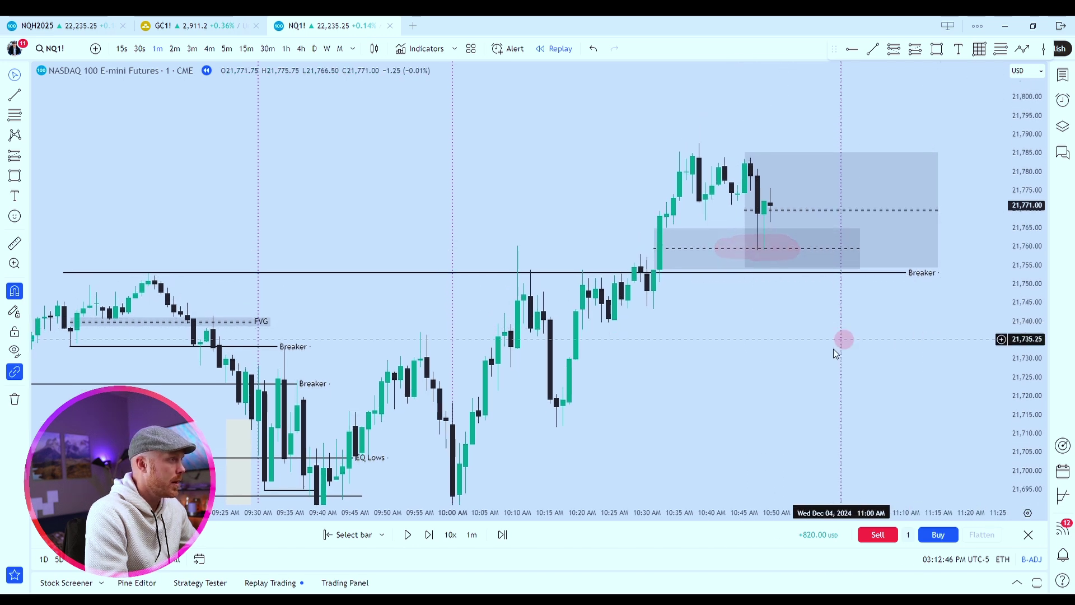
- Step the replay forward candle by candle to 10:54 AM, above the upper breaker line
left_click(429, 535)
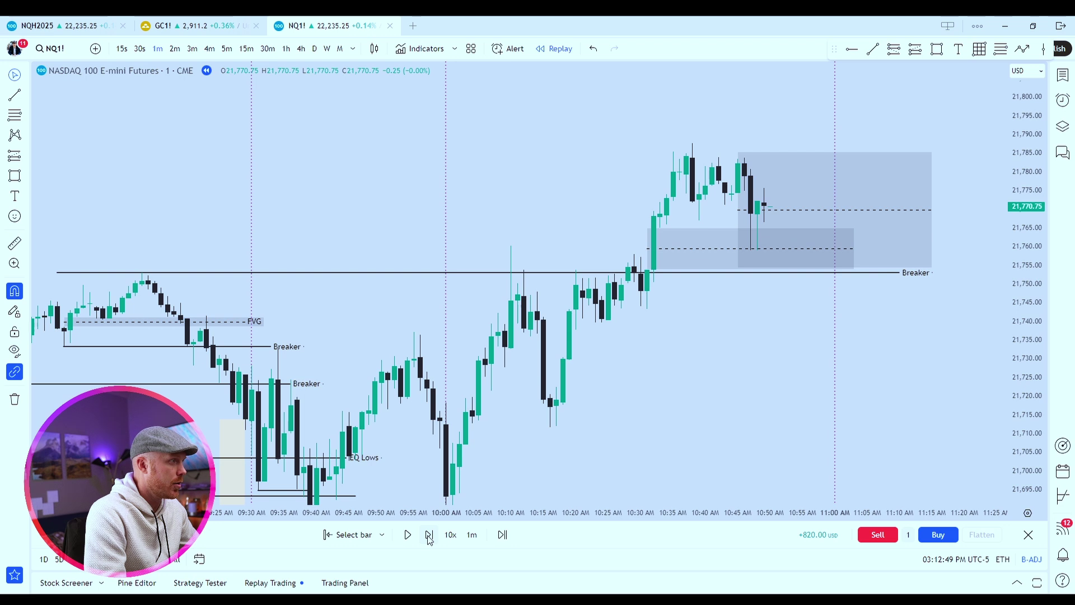
left_click(429, 535)
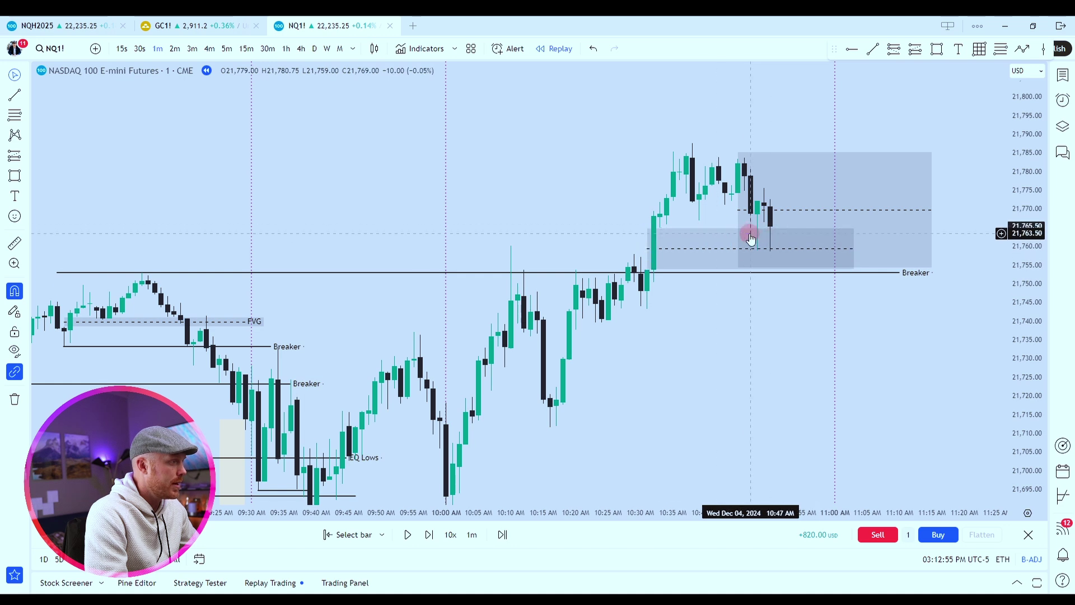
left_click_drag(652, 276, 955, 273)
left_click_drag(842, 274, 940, 116)
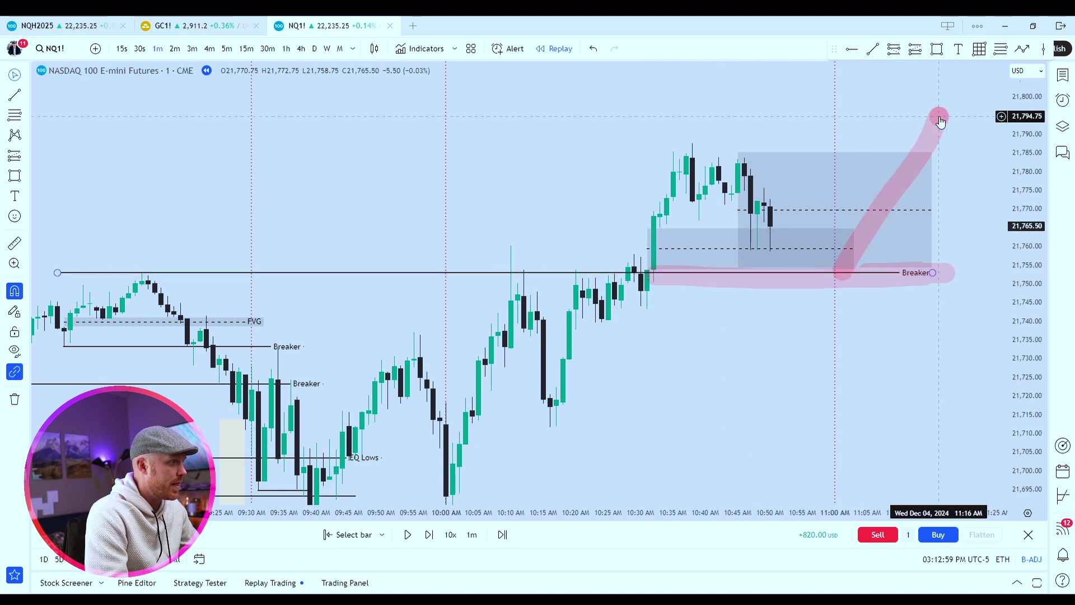
left_click(429, 535)
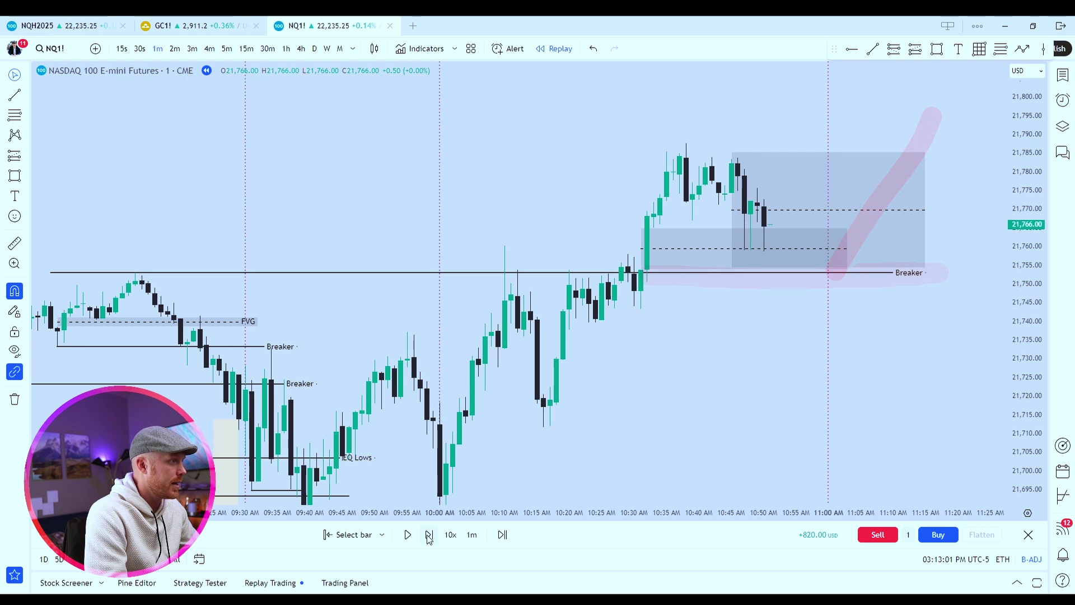
left_click(429, 535)
left_click(429, 535)
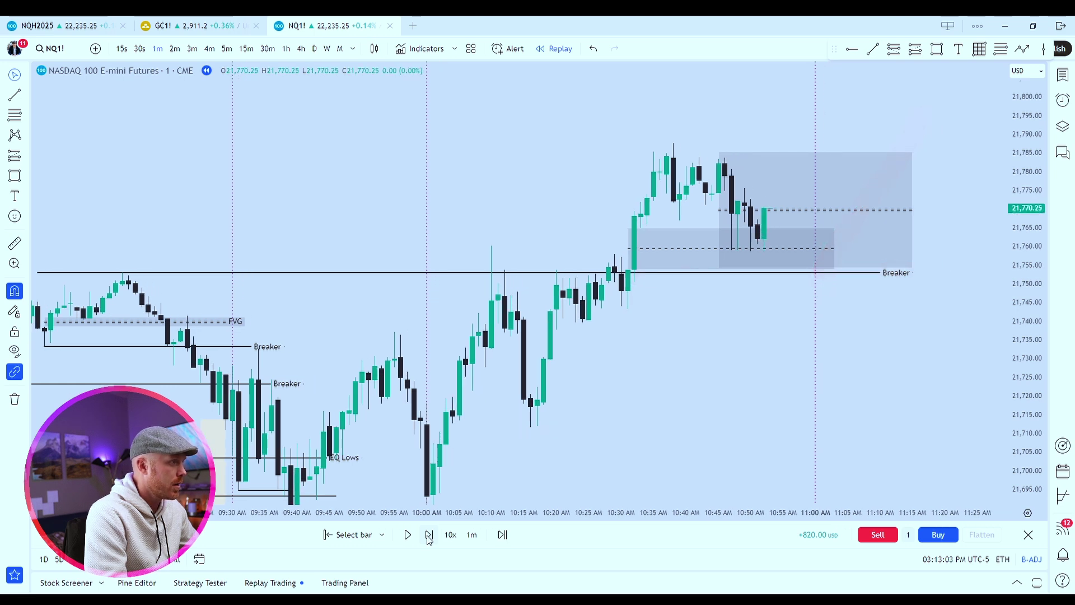
left_click(429, 535)
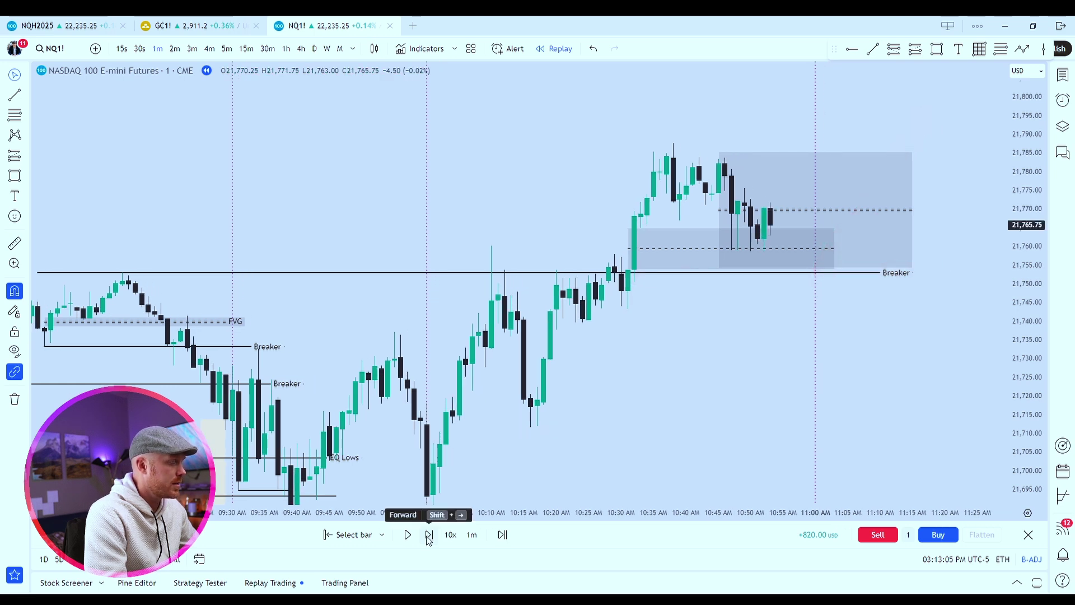
left_click(429, 535)
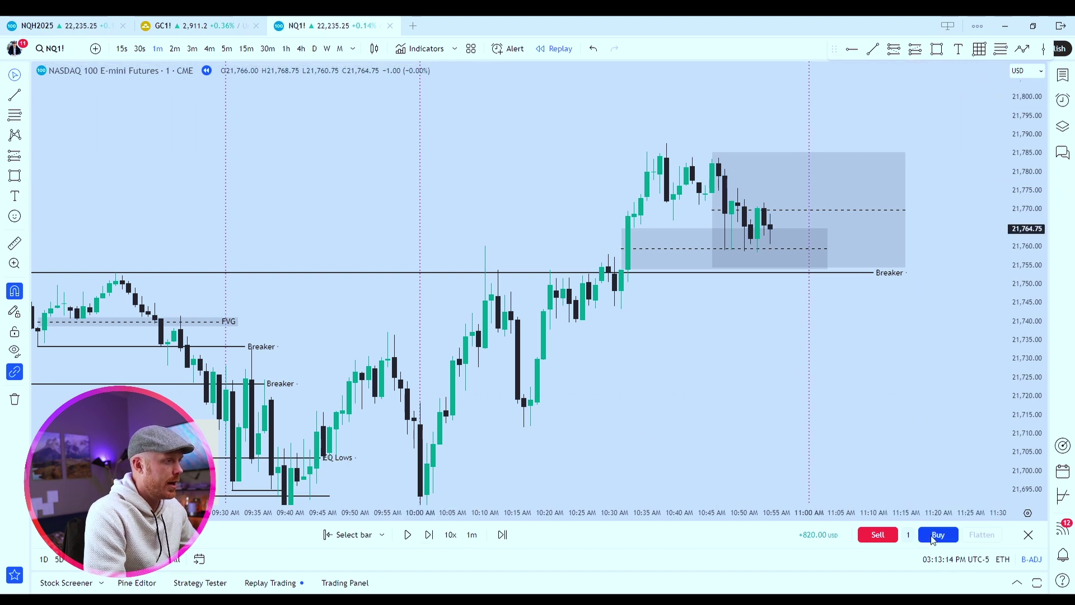
- Buy 2 contracts at the current price and place the position's stop loss at 21,750.75, below the breaker line
left_click(912, 538)
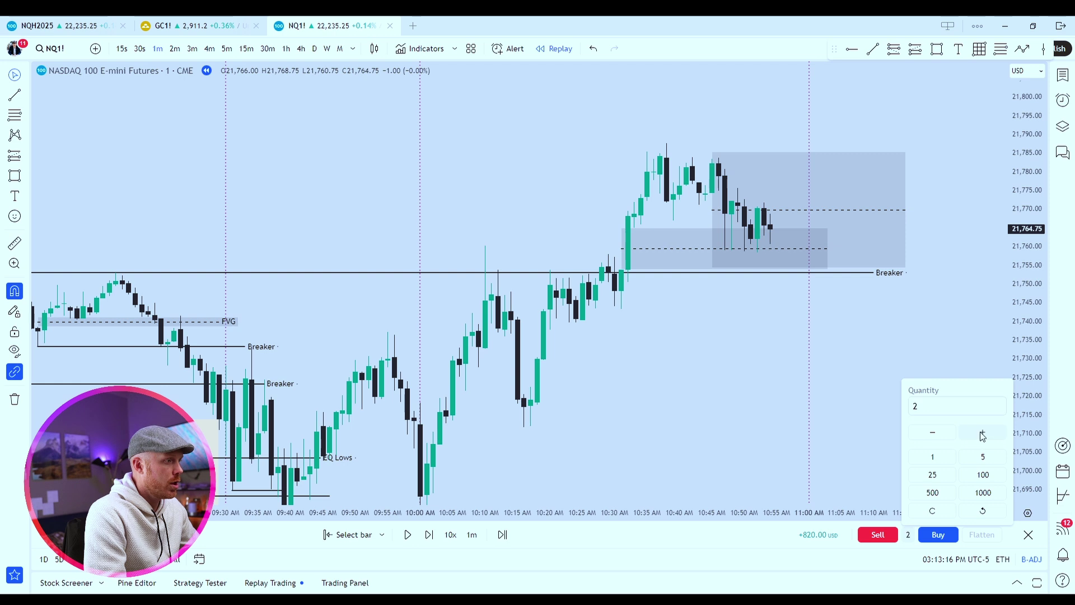
left_click(938, 536)
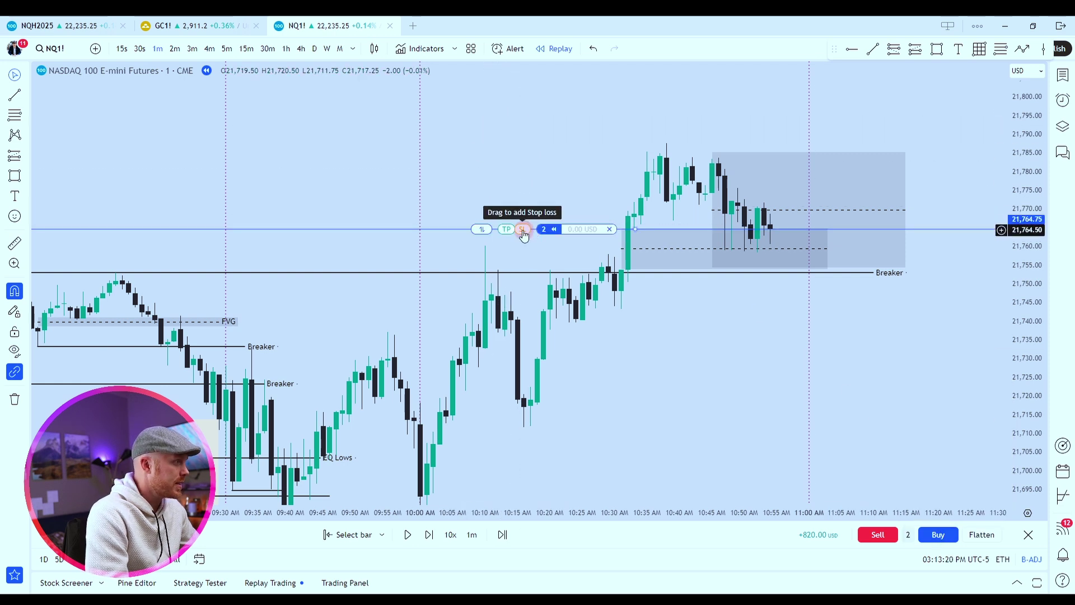
left_click_drag(523, 233, 521, 284)
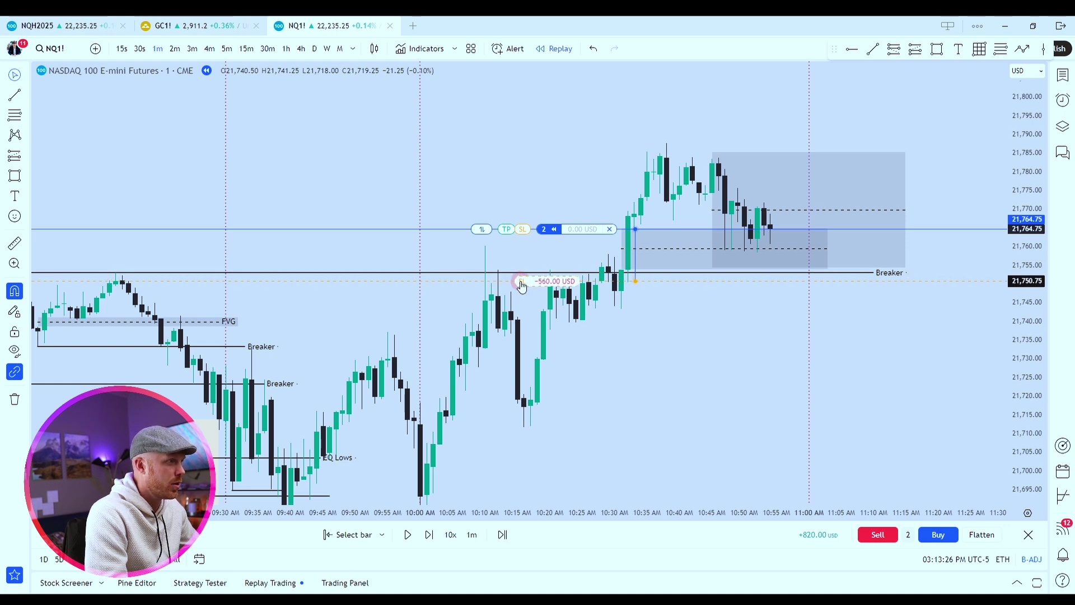
left_click_drag(521, 287, 522, 286)
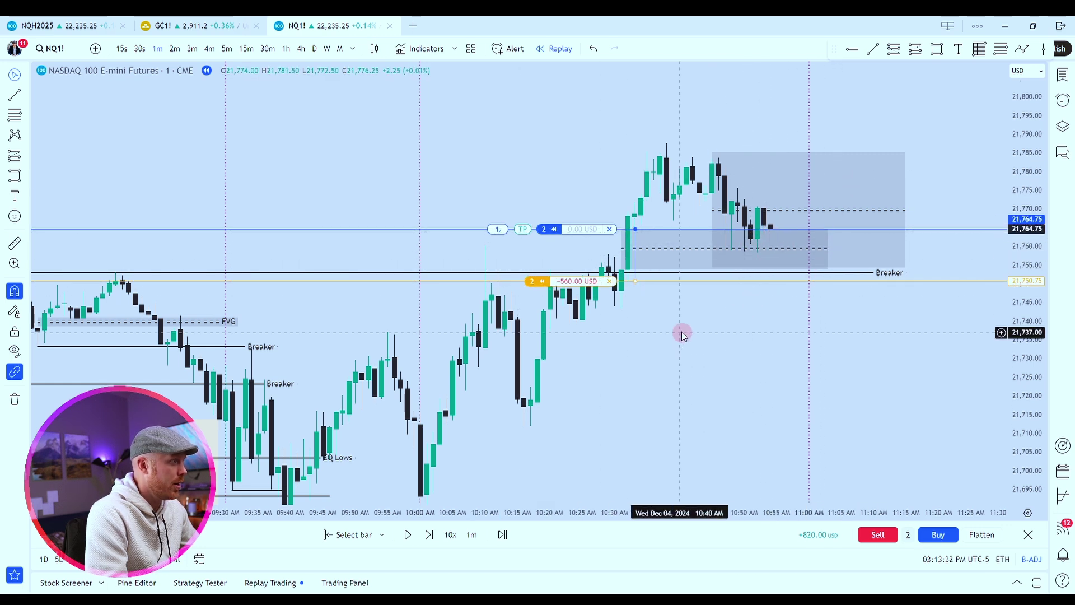
- Step the replay forward candle by candle to 10:58 AM with the long position open
scroll(684, 330, "down", 3)
left_click_drag(717, 318, 728, 280)
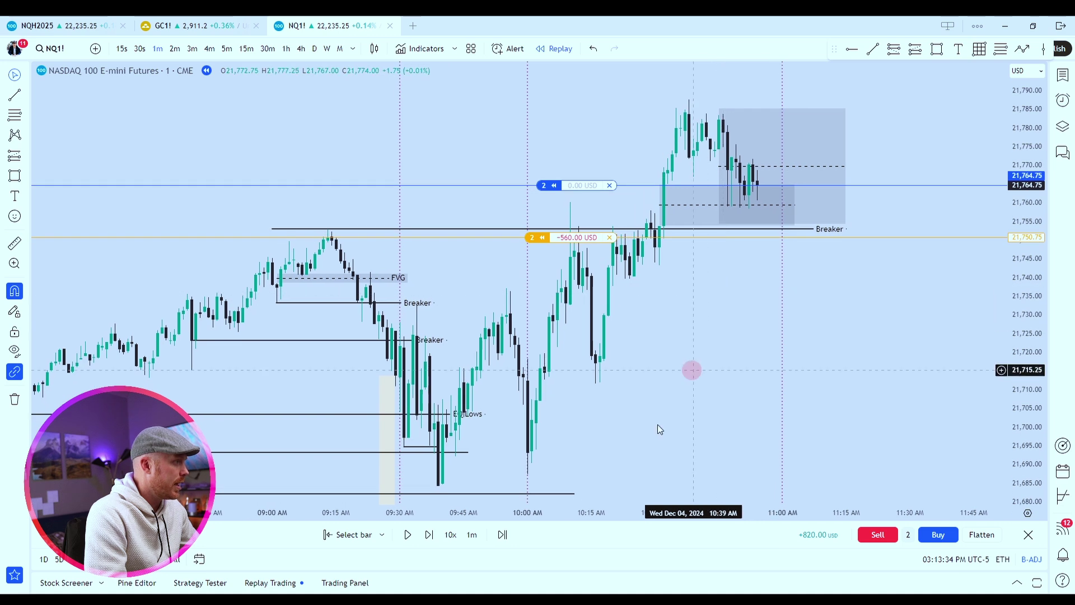
left_click(430, 535)
left_click(430, 535)
left_click(430, 536)
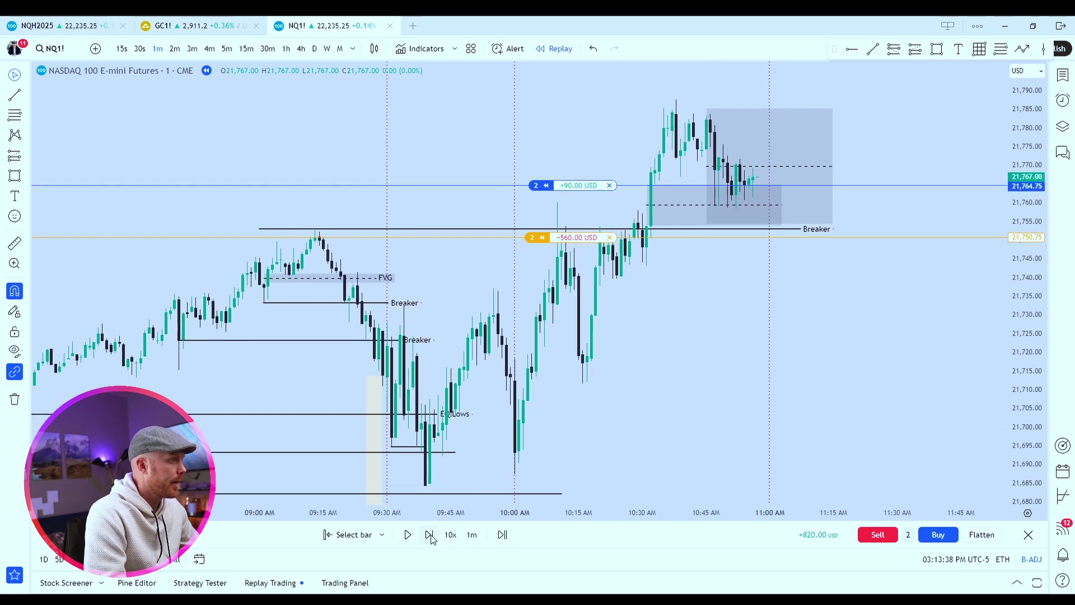
left_click(430, 535)
left_click(430, 536)
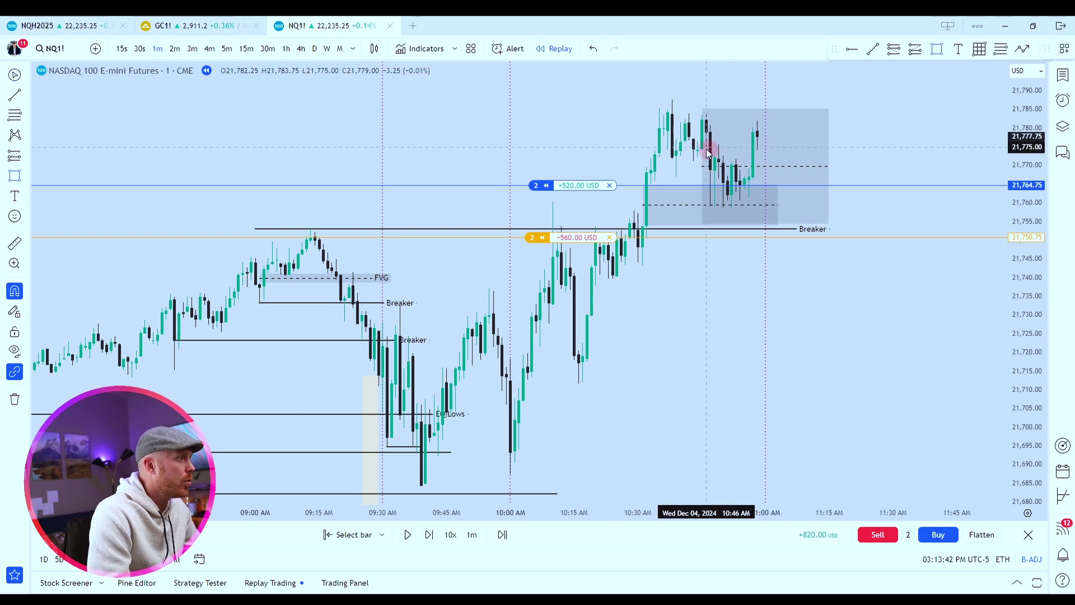
- Draw a rectangle over the small gap between 21,775.00 and 21,772.25, from 10:46 to 11:07 AM
key("alt+shift+r")
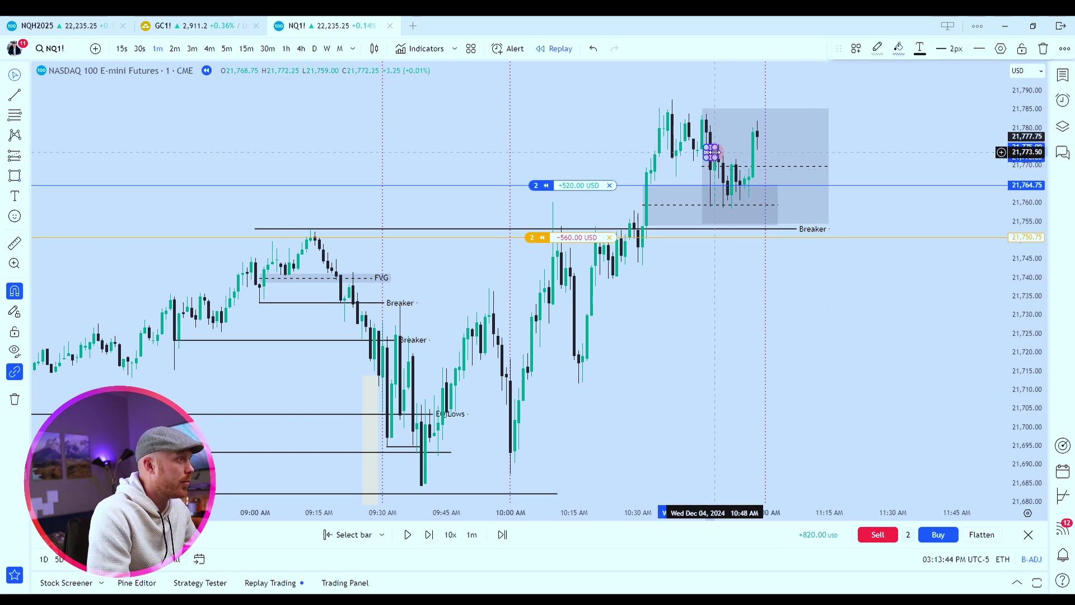
left_click_drag(706, 148, 791, 157)
scroll(868, 179, "up", 3)
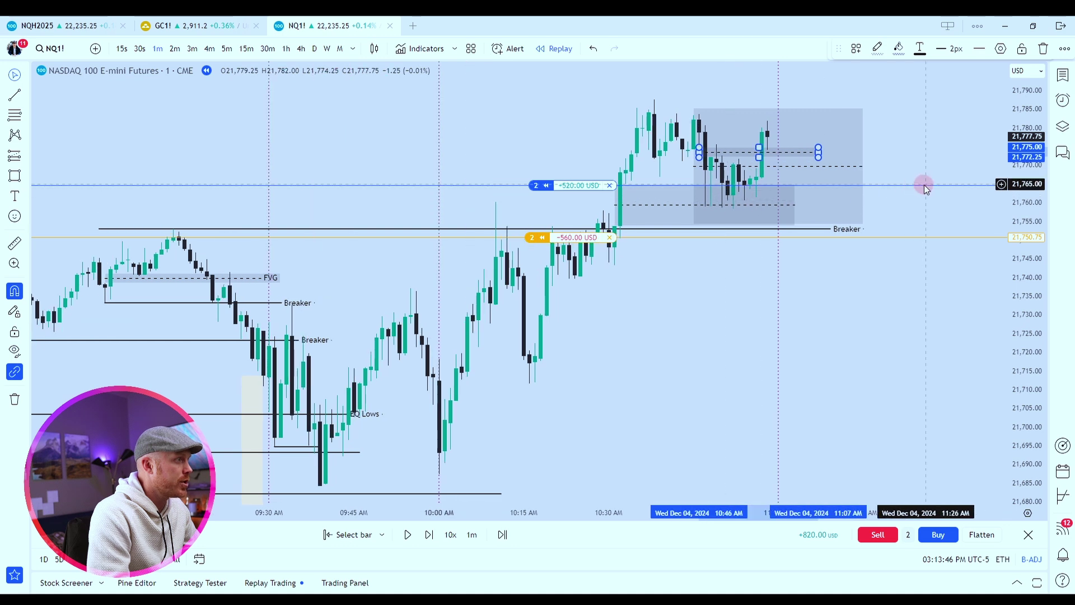
left_click_drag(930, 187, 969, 216)
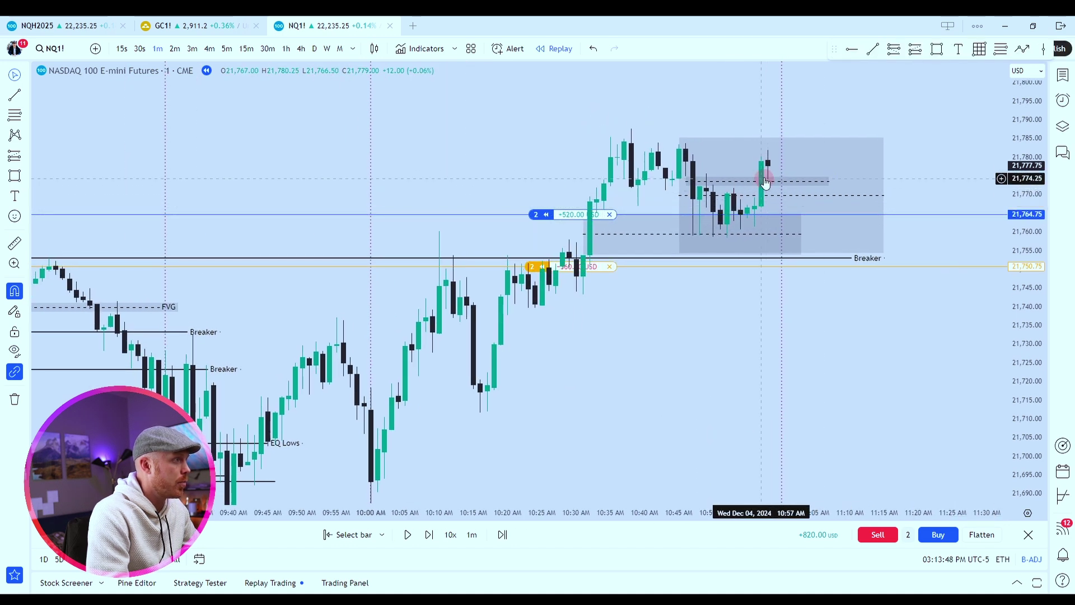
- Set the long position's take profit at 21,784.00 and move its stop loss to the entry price of 21,764.75
left_click_drag(515, 215, 541, 147)
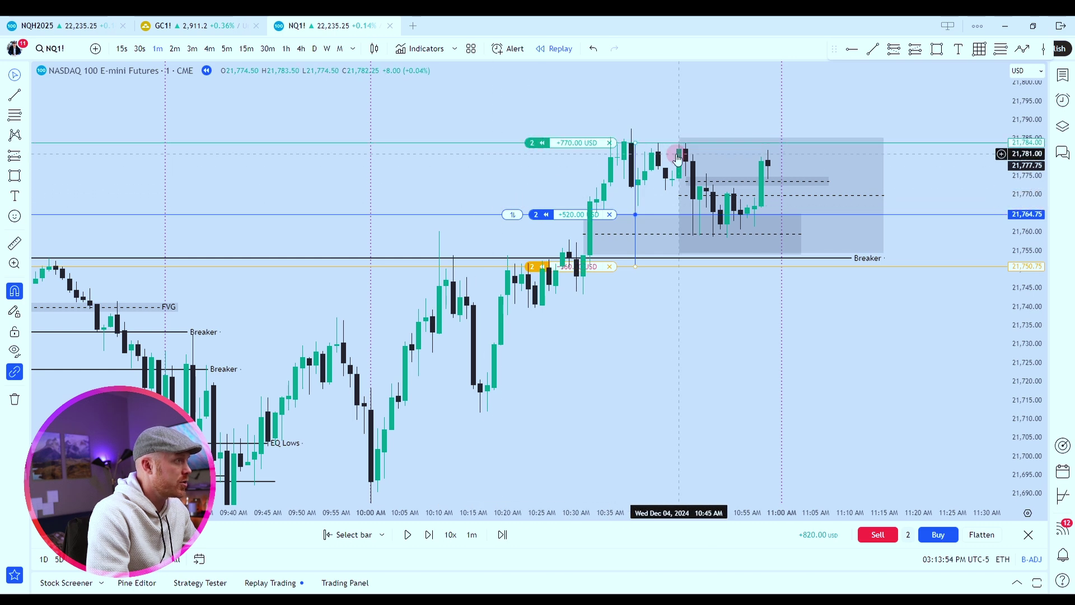
left_click(720, 183)
left_click(706, 178)
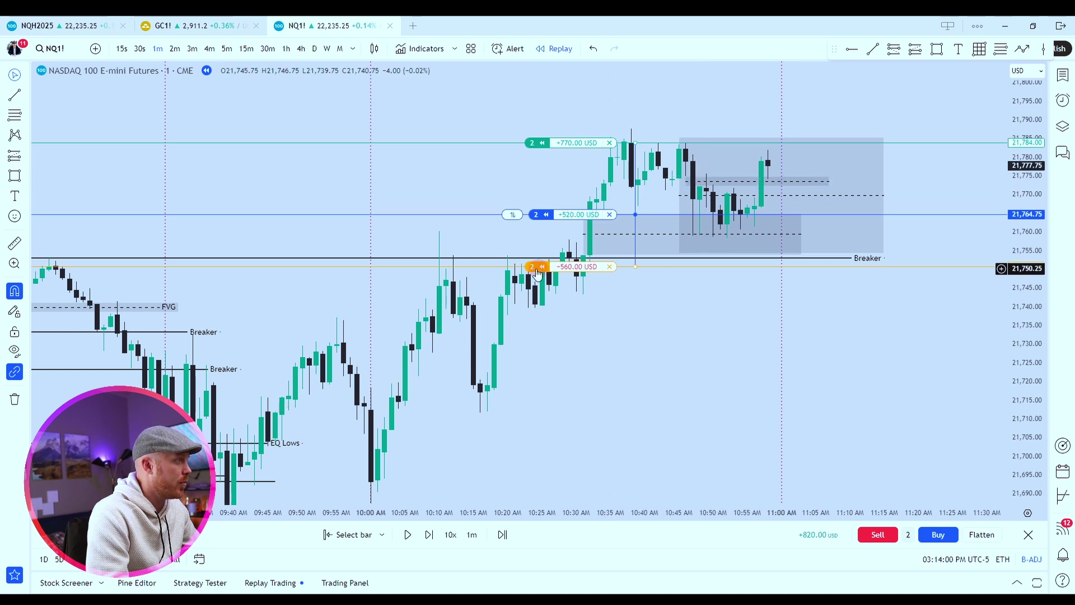
left_click_drag(542, 267, 545, 219)
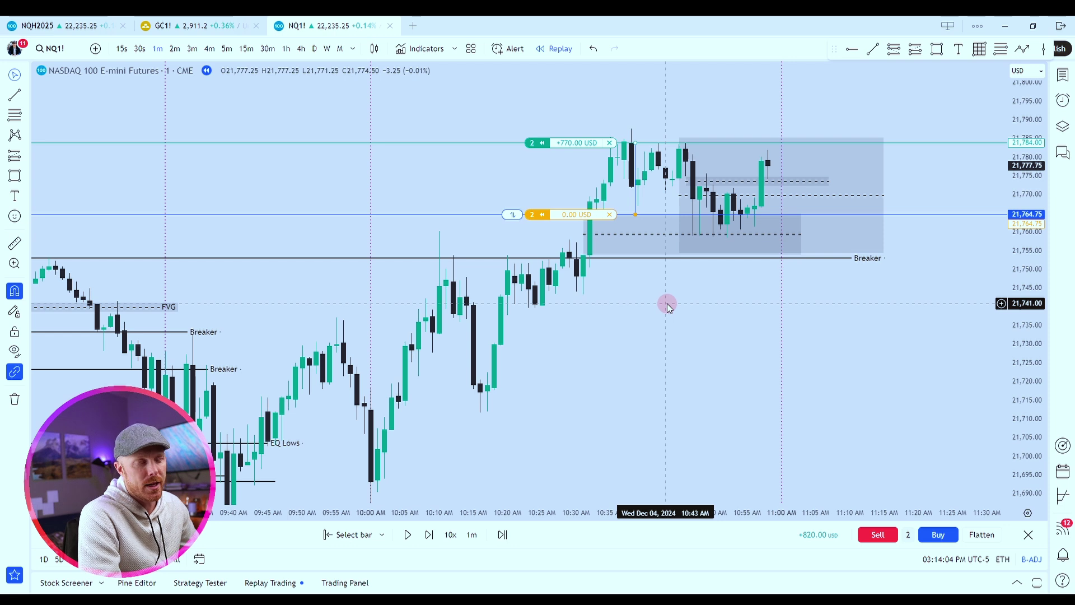
- Step the replay forward candle by candle to 11:00 AM with the target and breakeven stop in place
left_click(430, 535)
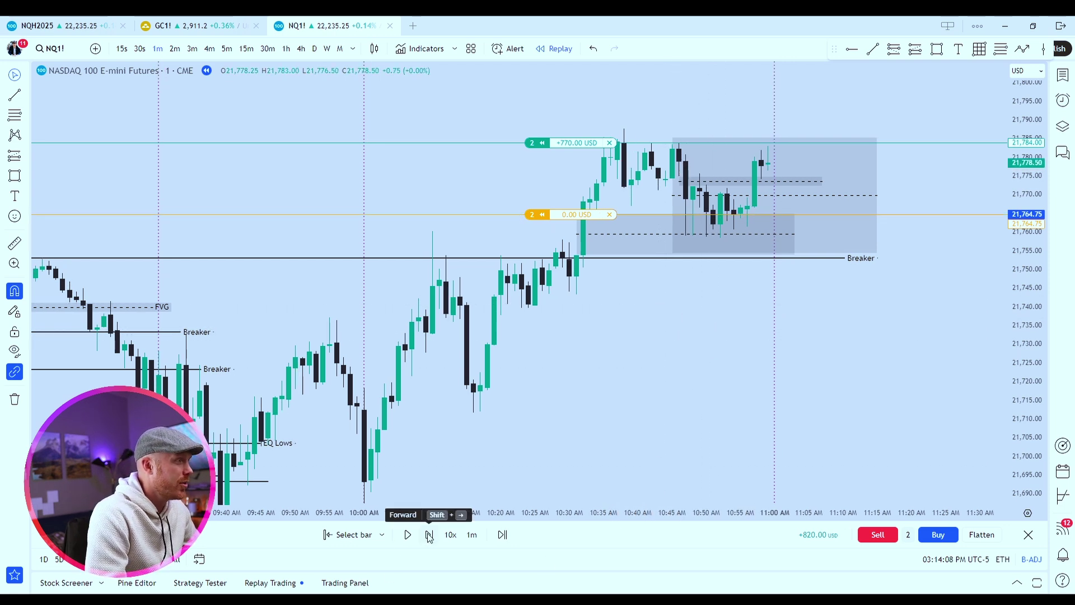
left_click(429, 534)
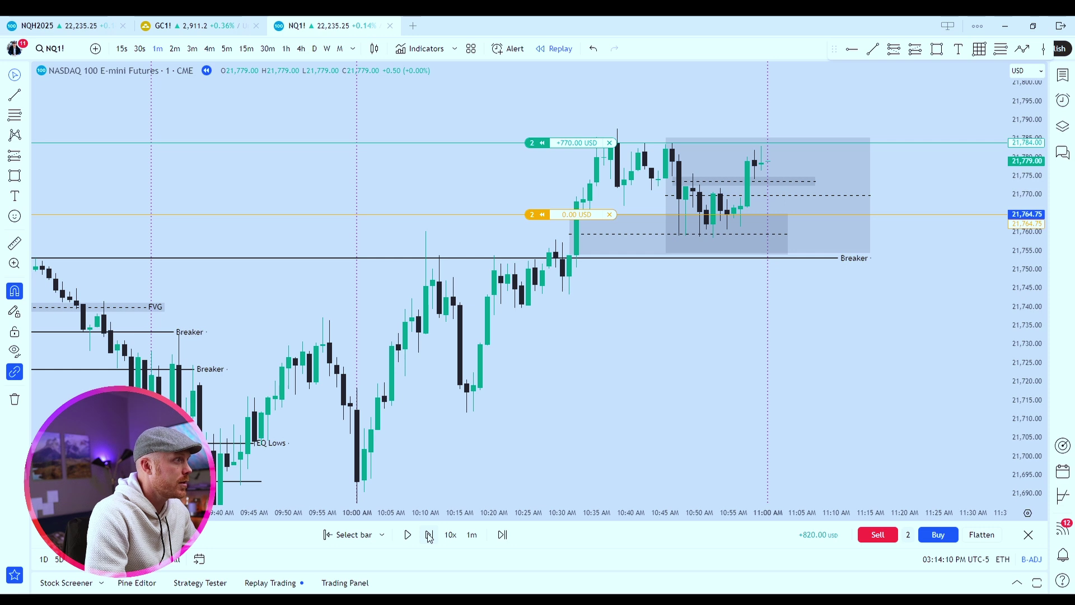
left_click(429, 535)
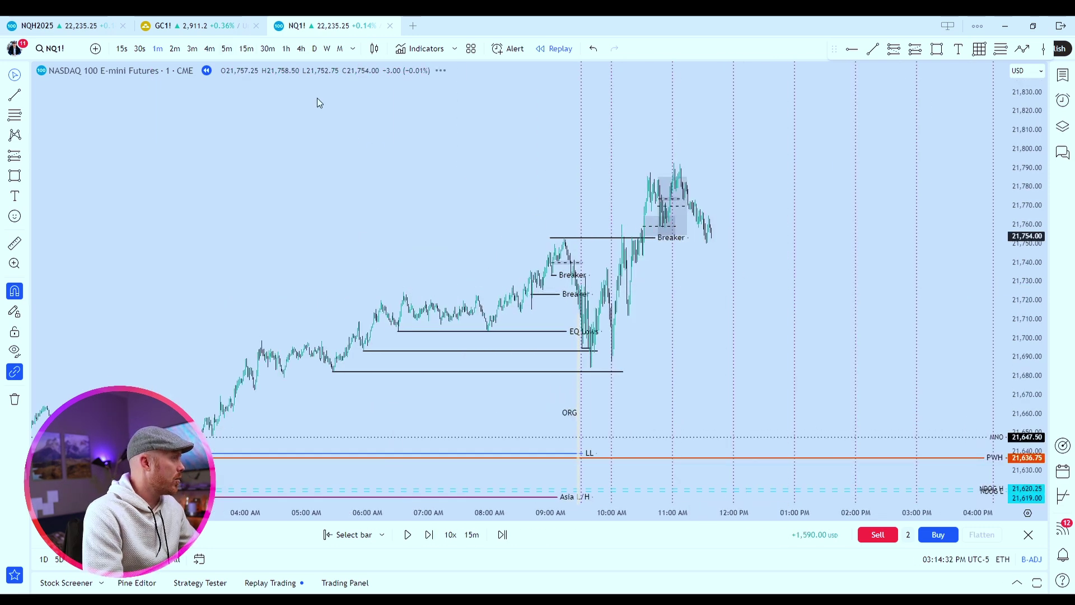
- Switch the chart to the 15-minute timeframe
key("1")
key("5")
key("Return")
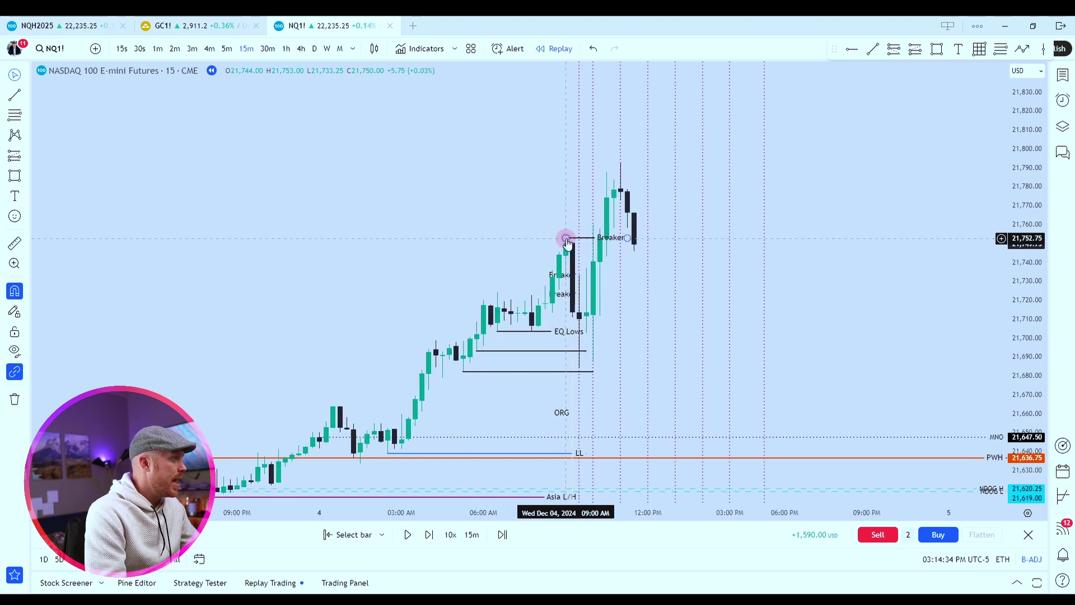
- Play the 15-minute replay forward through the rest of the December 4 session, finishing candle by candle through the 4:00 PM candle
scroll(792, 235, "up", 2)
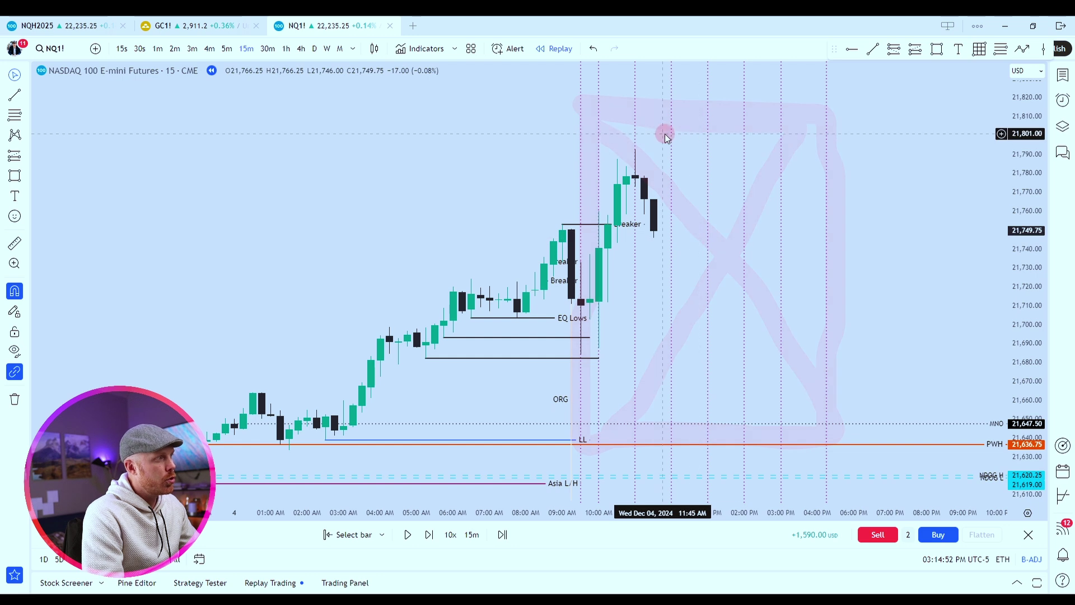
left_click(411, 536)
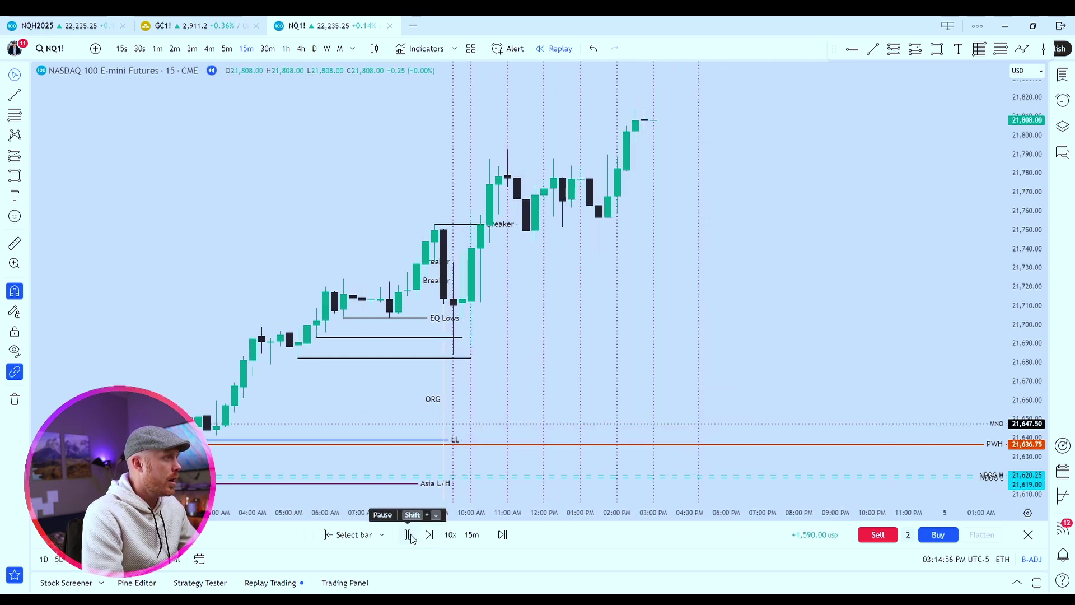
left_click(409, 535)
left_click_drag(804, 121, 768, 290)
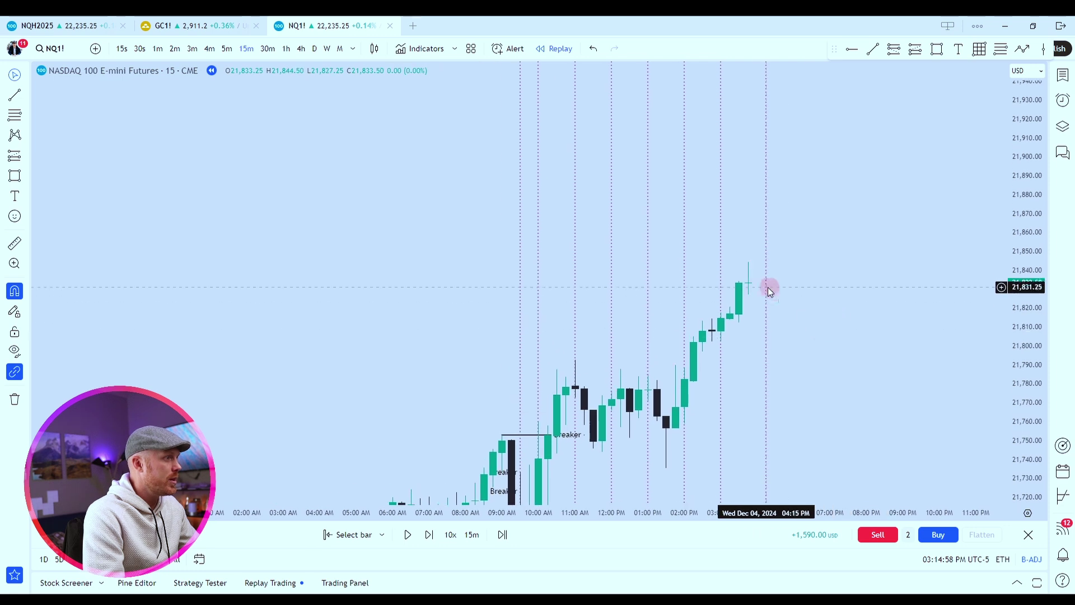
left_click(429, 535)
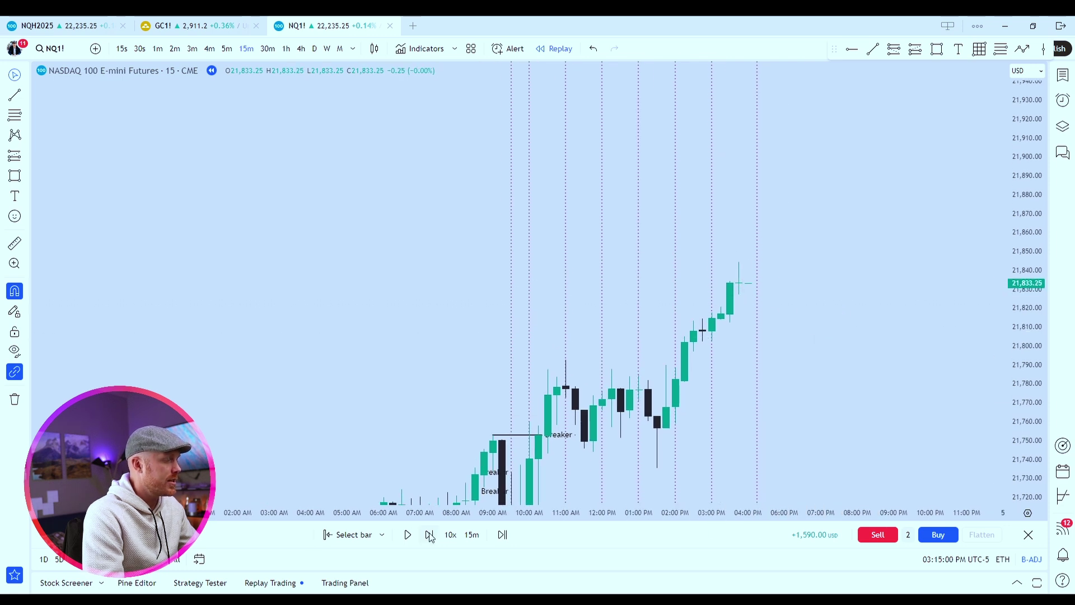
left_click(429, 535)
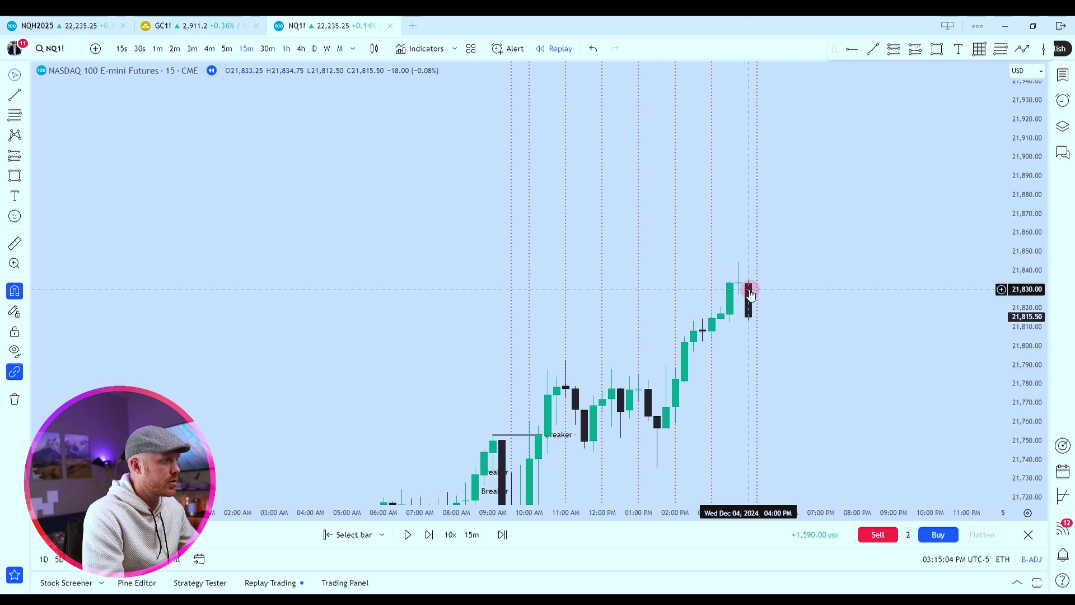
- Switch the chart to the daily timeframe to review the December 4 candle against the preceding daily candles and marked levels
scroll(785, 314, "down", 1)
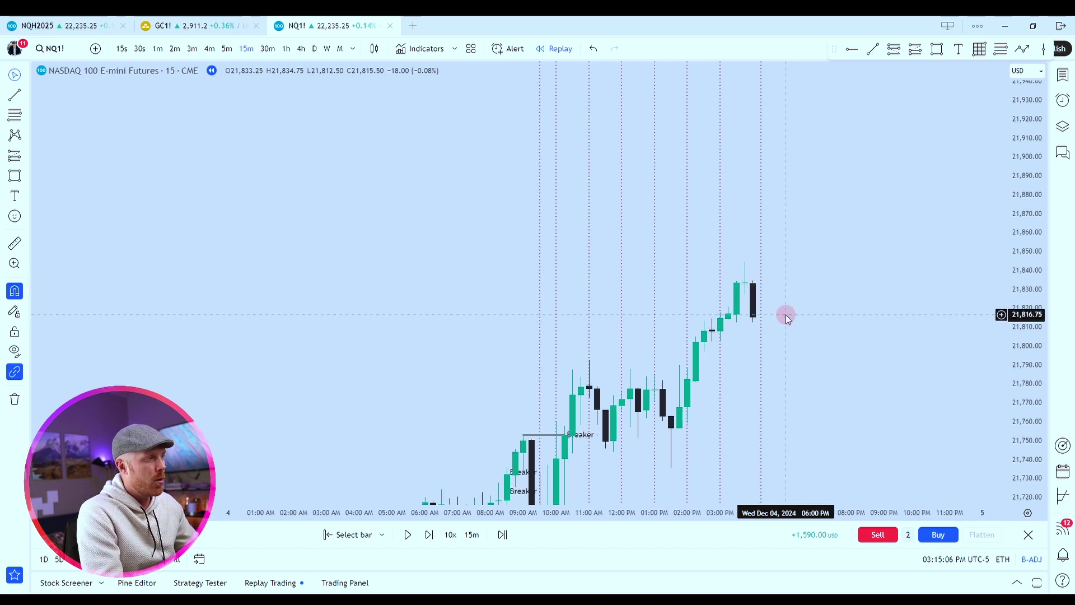
scroll(785, 314, "down", 2)
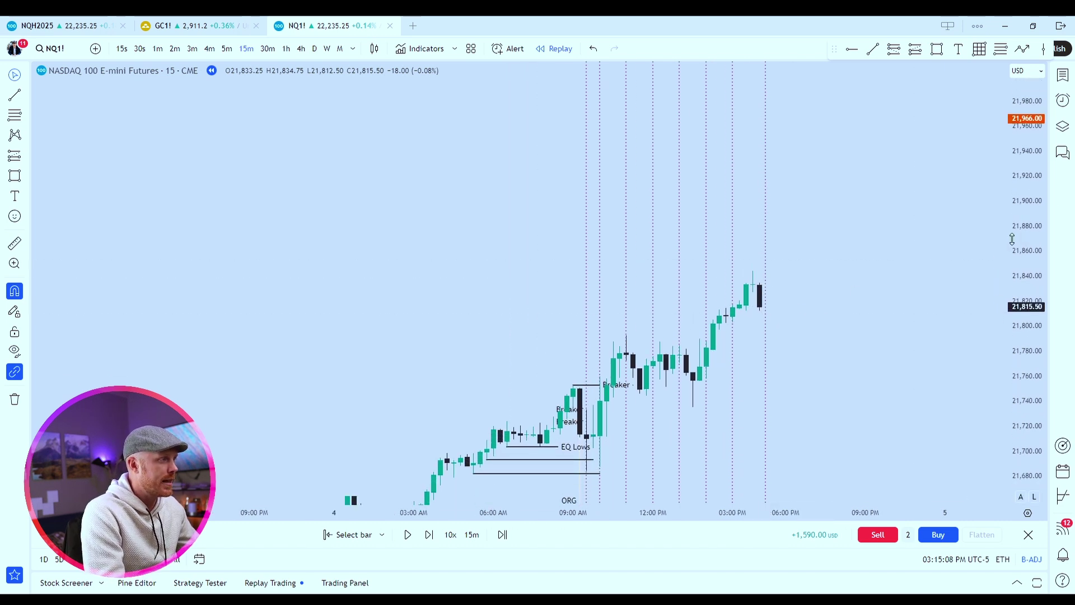
left_click(314, 48)
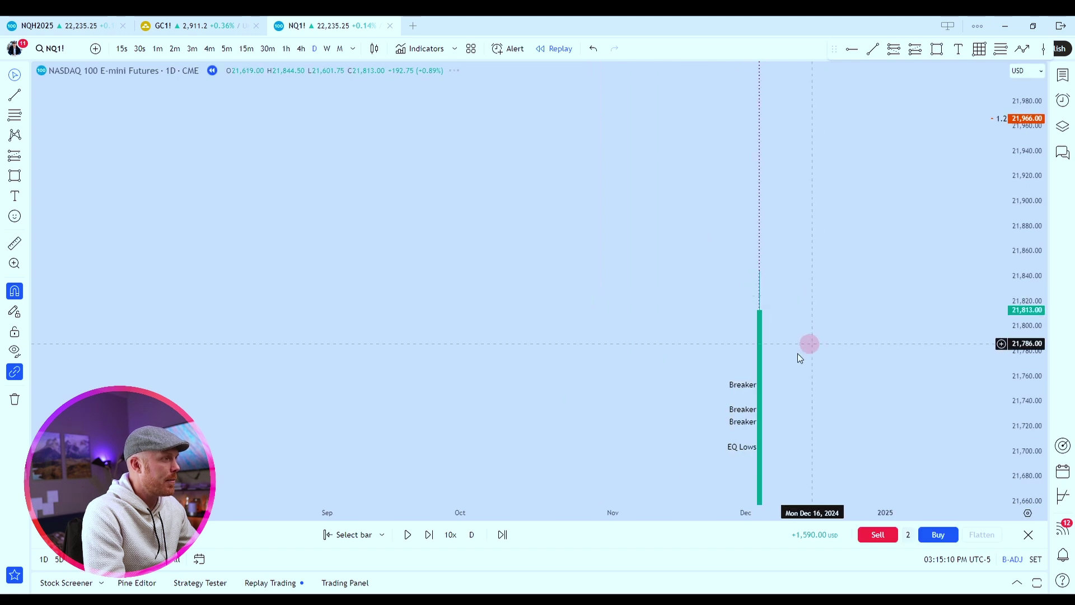
scroll(800, 359, "up", 4)
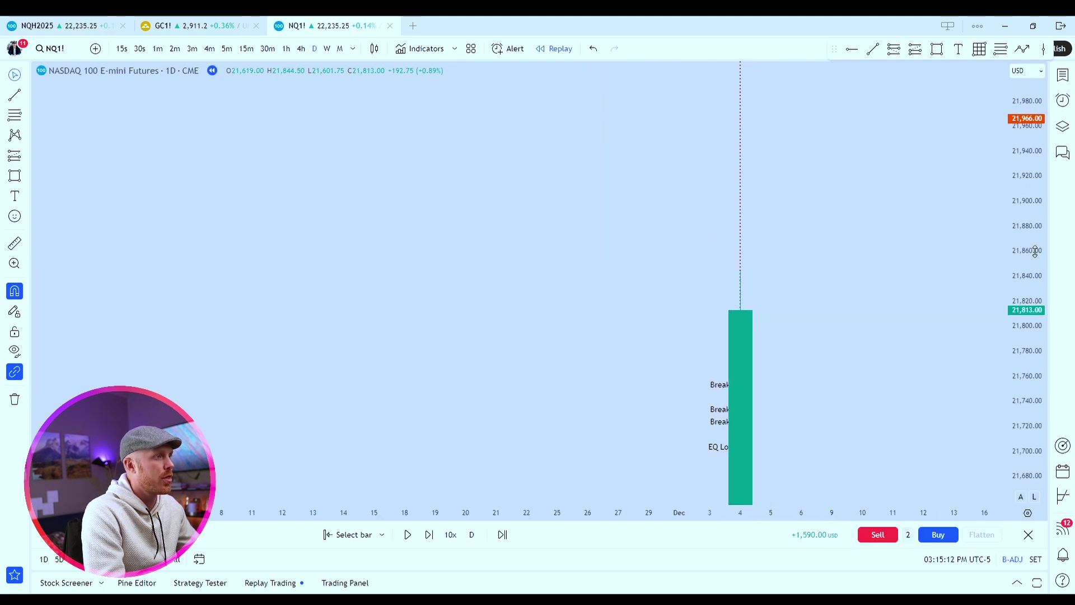
scroll(809, 441, "up", 2)
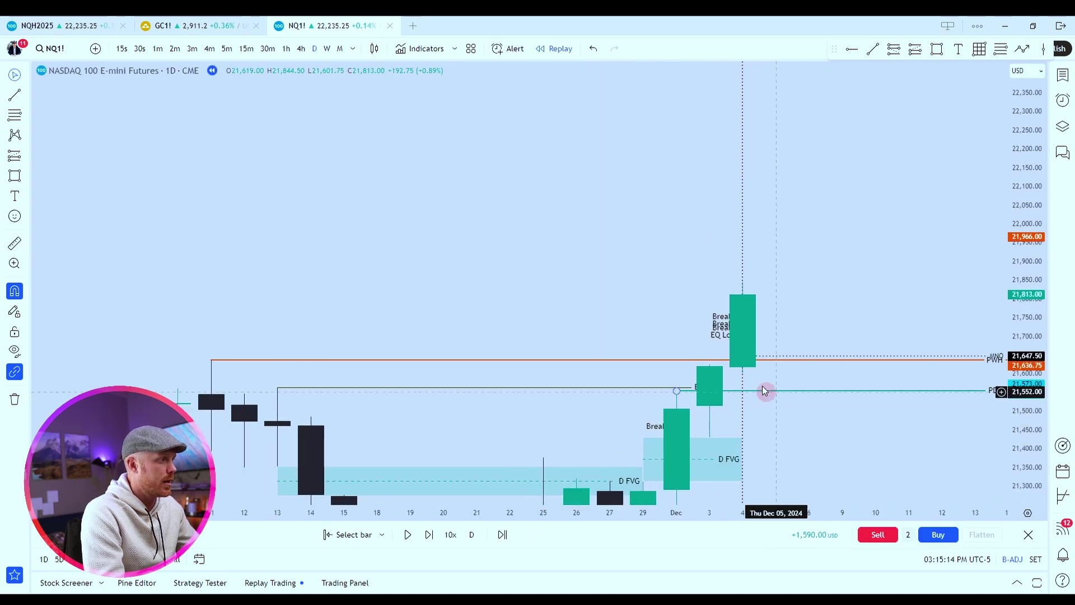